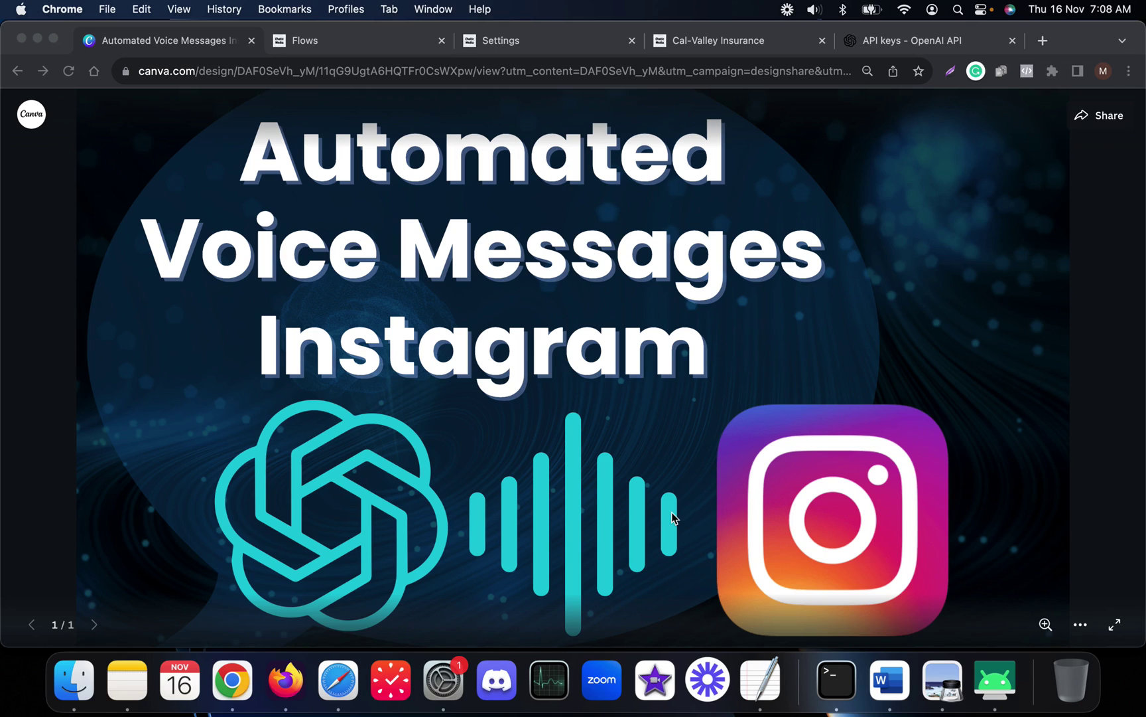
Open the SM-A217F phone mirror over the Canva 'Automated Voice Messages Instagram' slide
click(1003, 680)
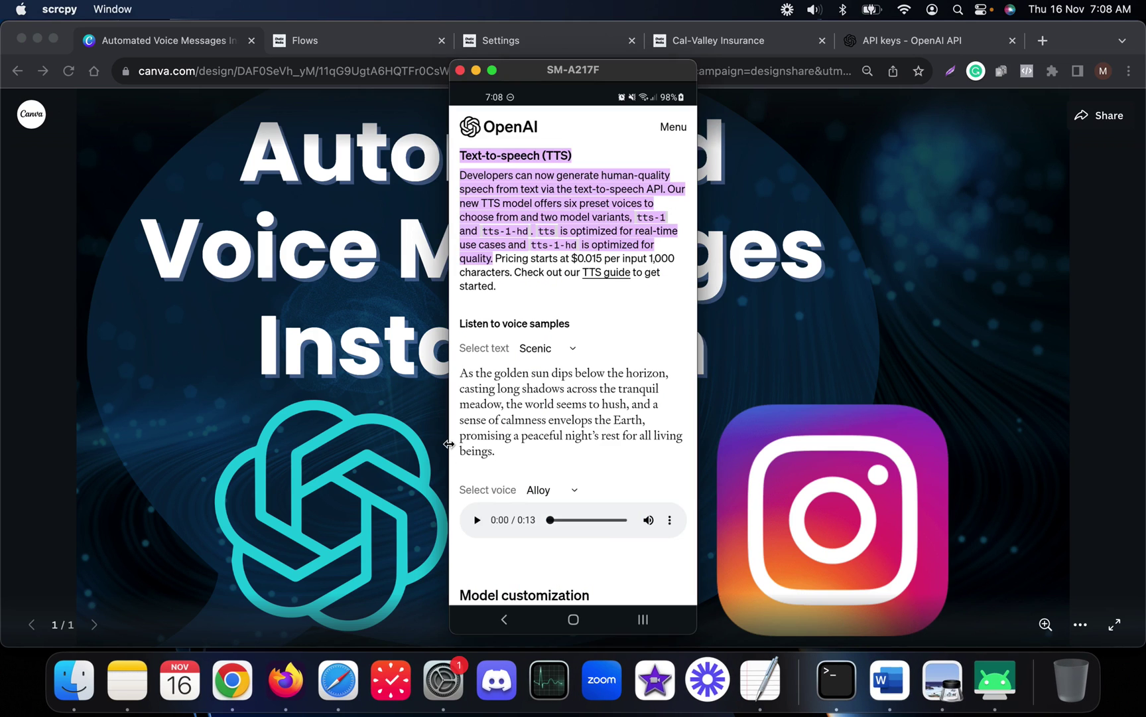
Scroll the phone's OpenAI DevDay blog to the Text-to-speech section
scroll(450, 443, up, 3)
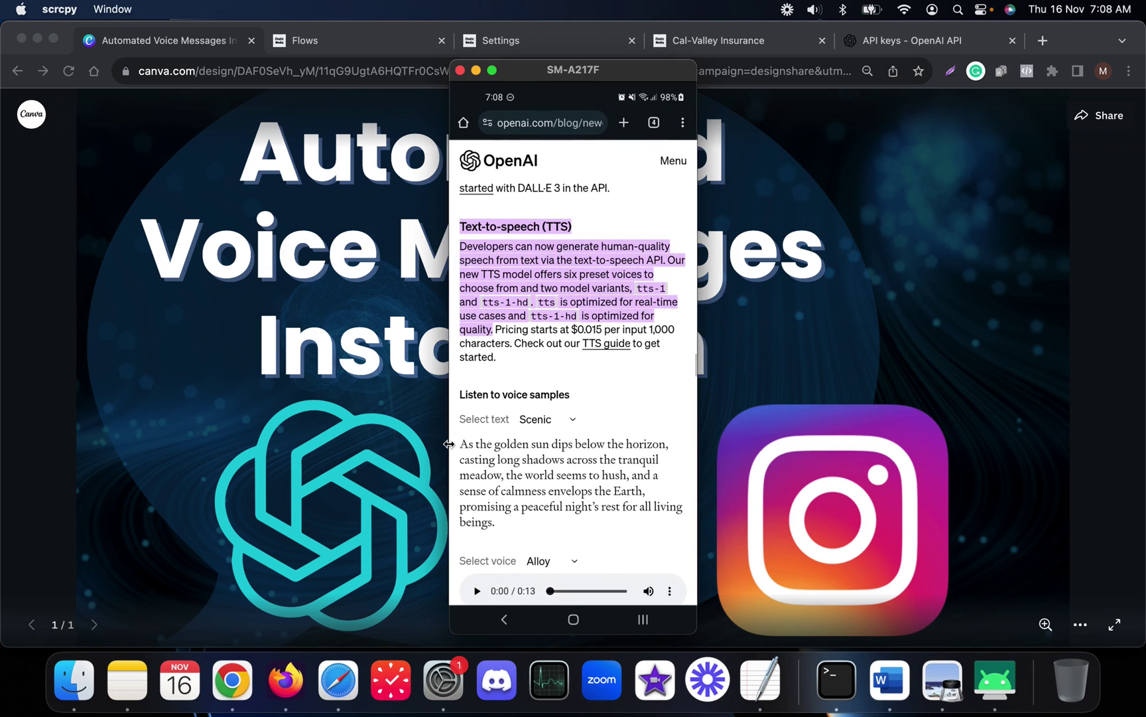
scroll(449, 443, up, 15)
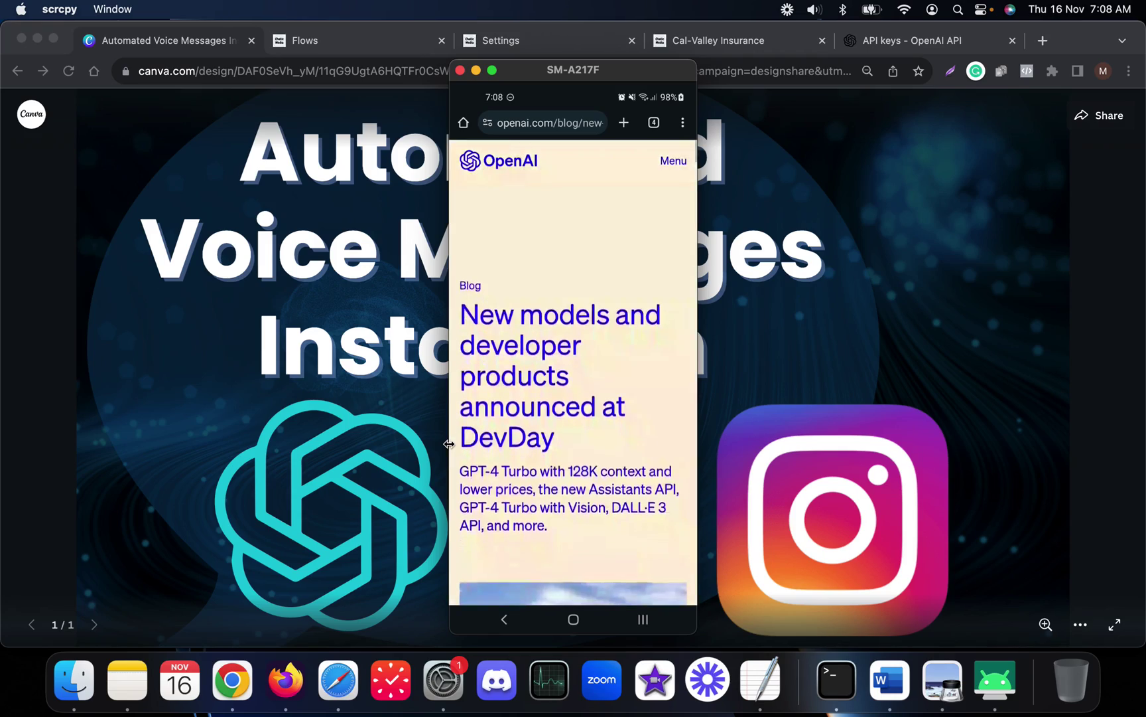
scroll(449, 443, down, 15)
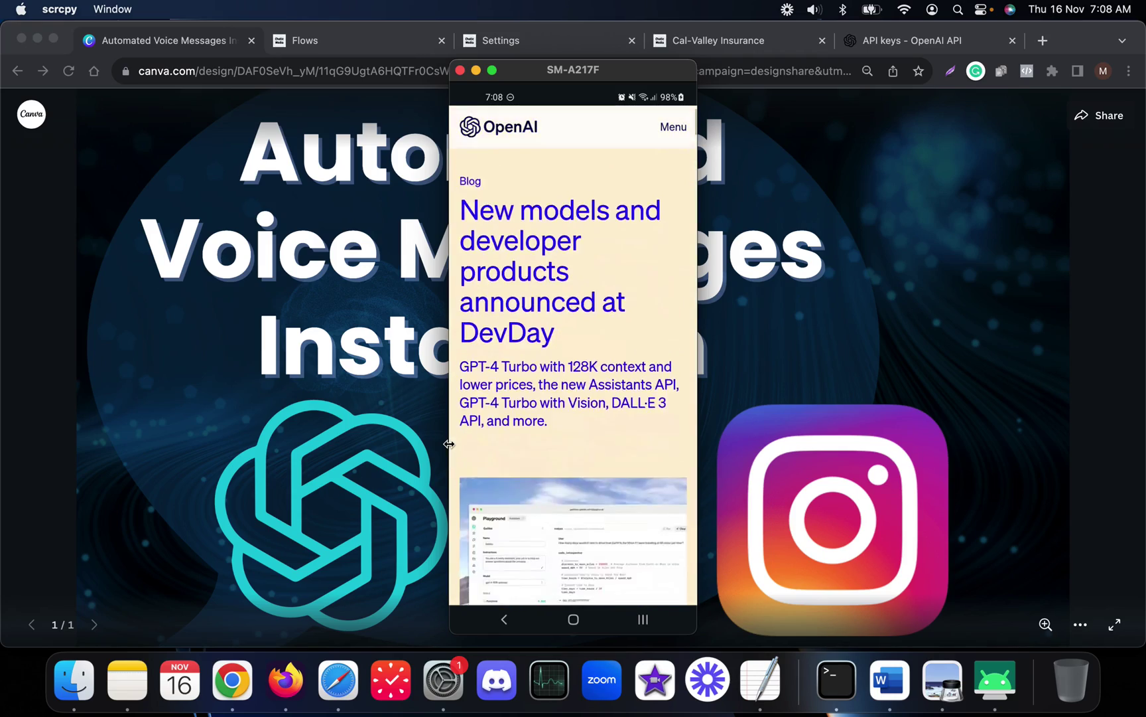
scroll(450, 443, down, 15)
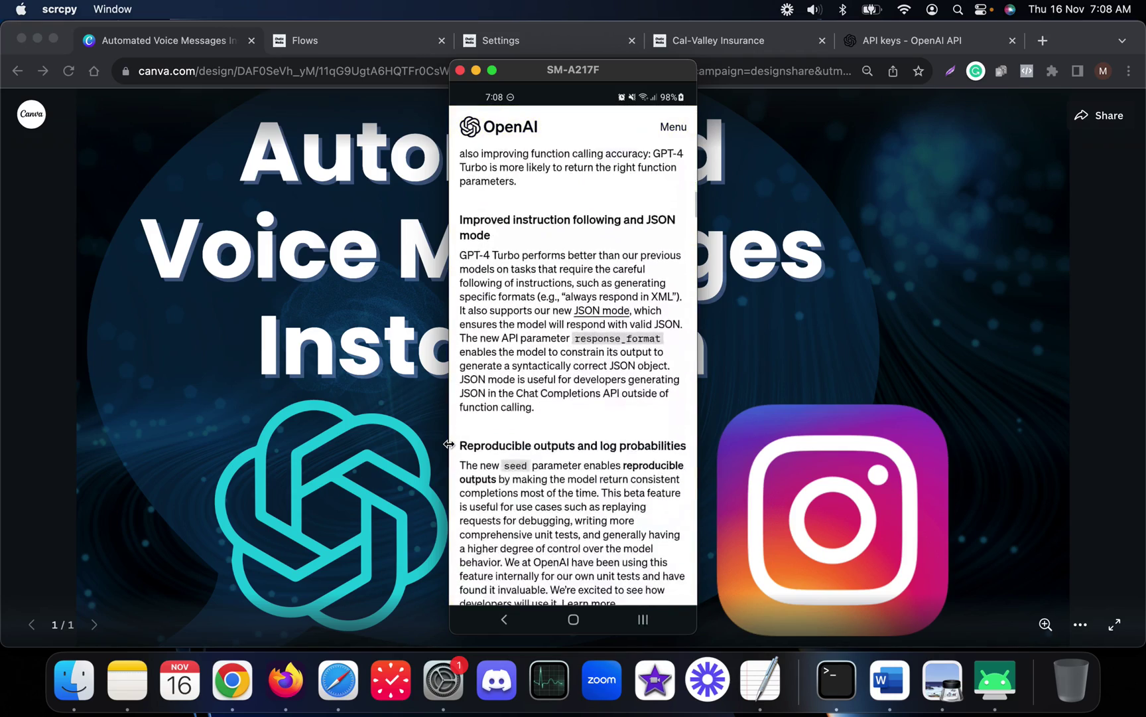
scroll(449, 444, down, 15)
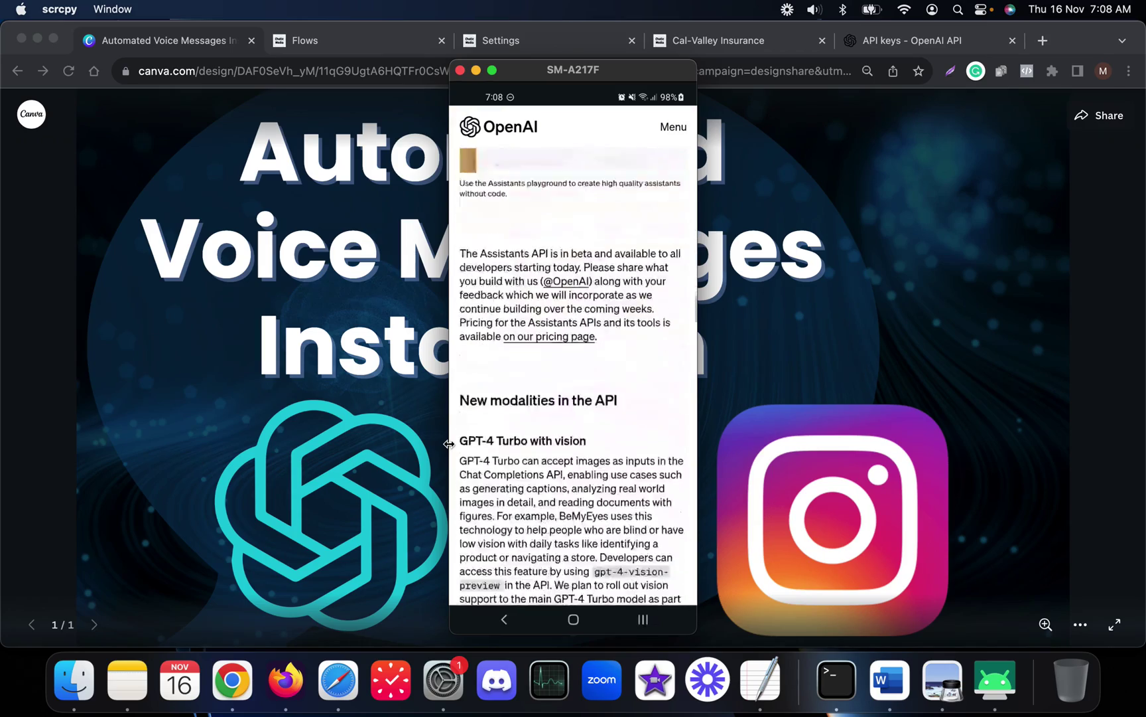
scroll(449, 443, up, 3)
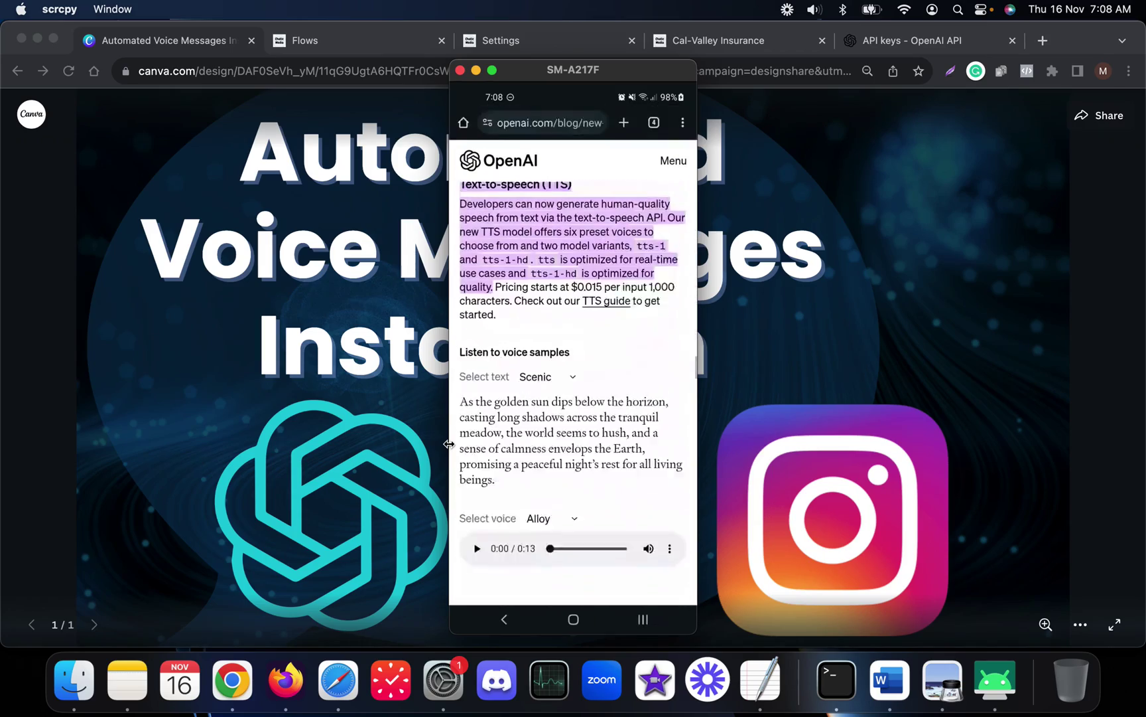
scroll(449, 443, down, 3)
Browse the sample voice choices, then return to Chatic Media's Settings in Chrome
key(Tab)
key(Return)
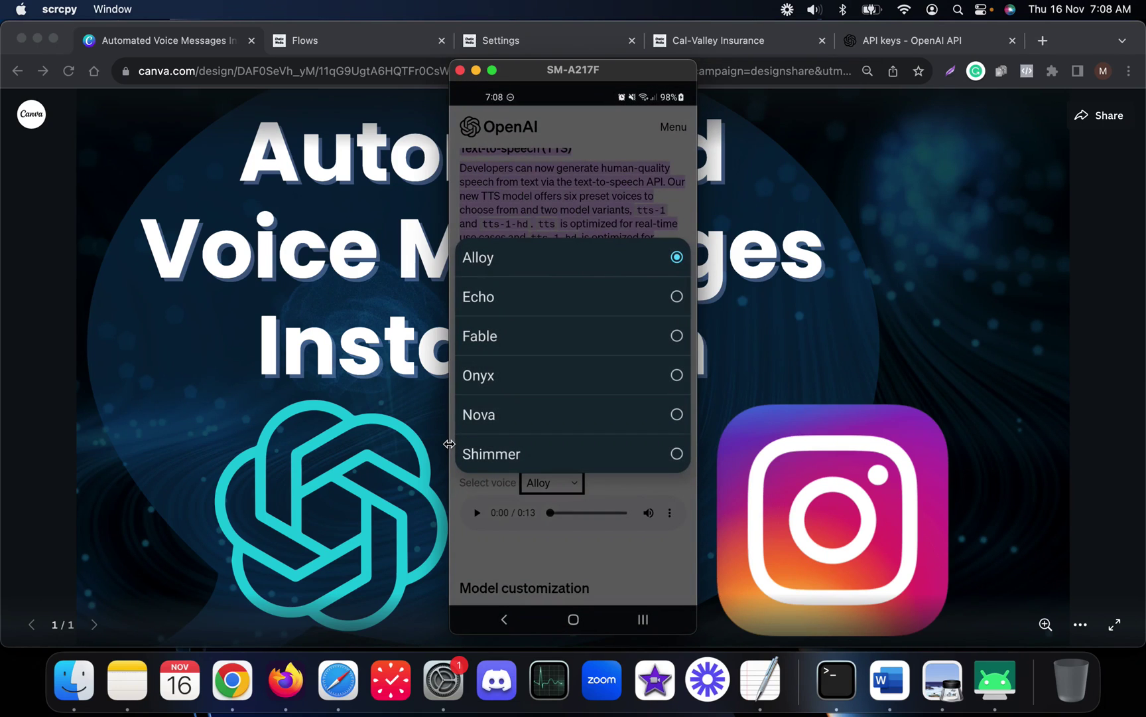
key(Escape)
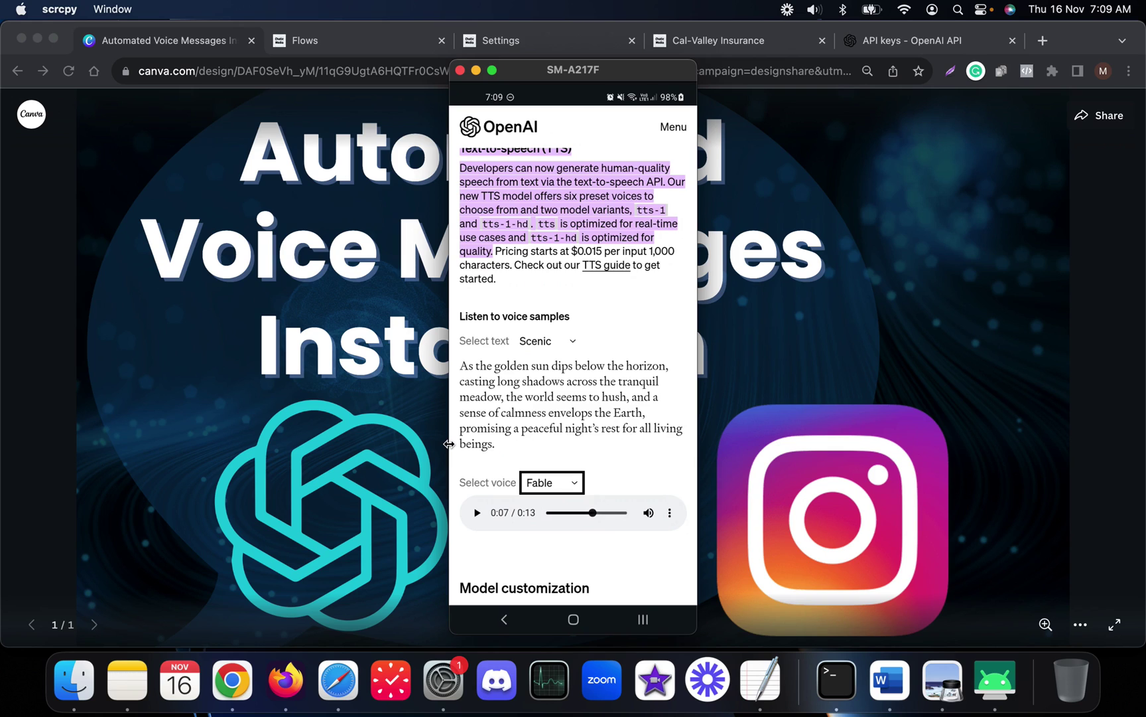
click(1041, 362)
Check the OpenAI ChatGPT integration in Settings and the OpenAI API keys page
click(511, 52)
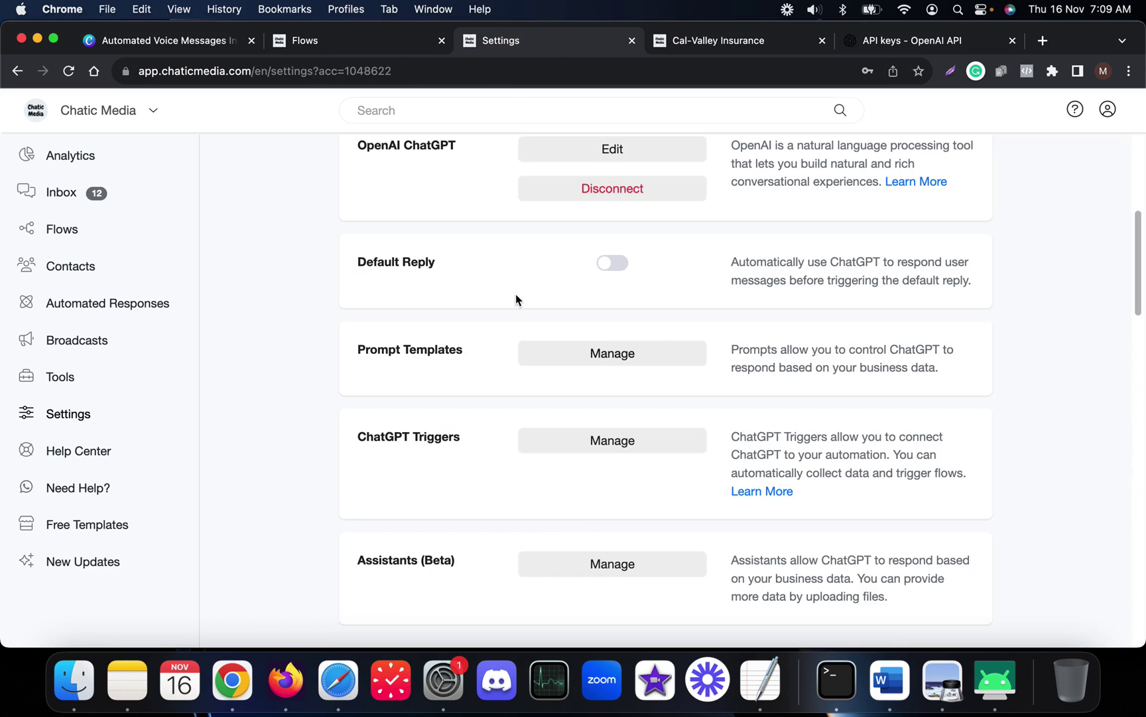
scroll(516, 305, up, 5)
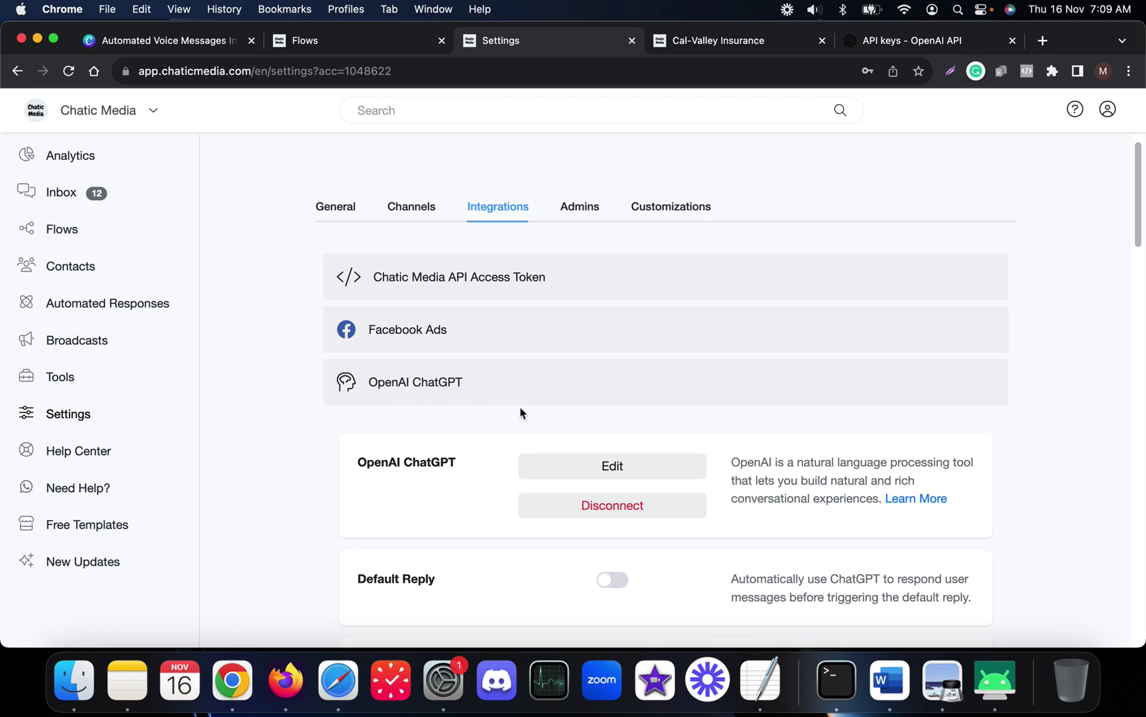
click(901, 43)
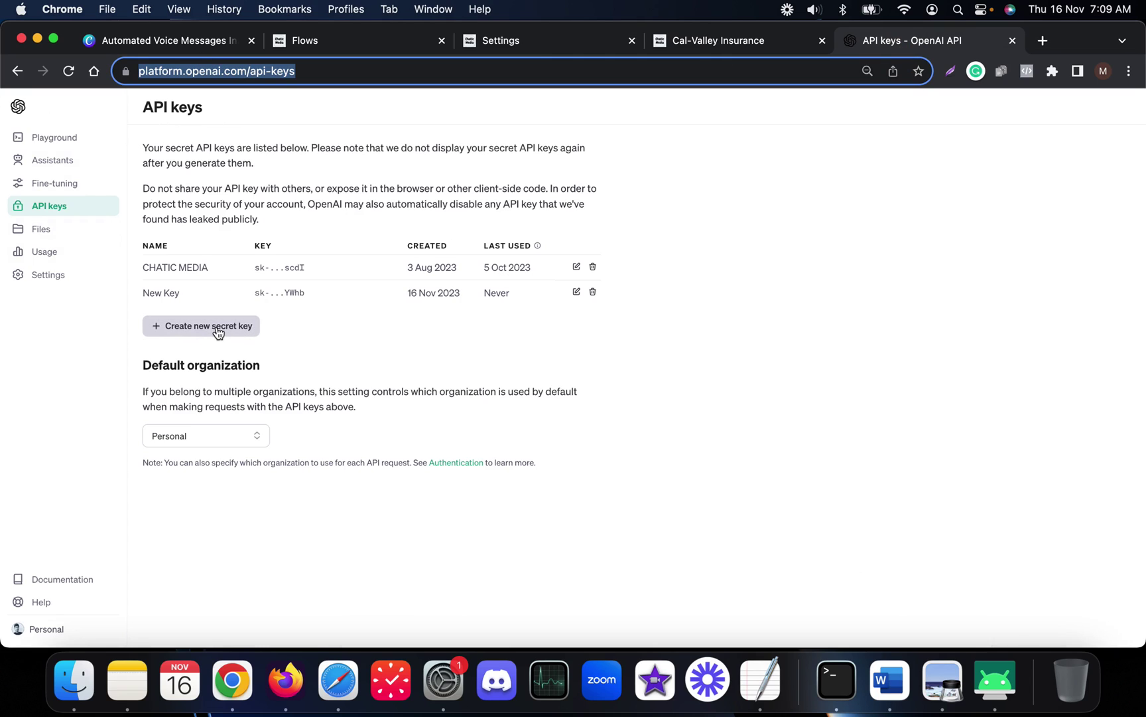
click(519, 41)
Open the Cal-Valley Insurance prompt text
scroll(410, 391, down, 2)
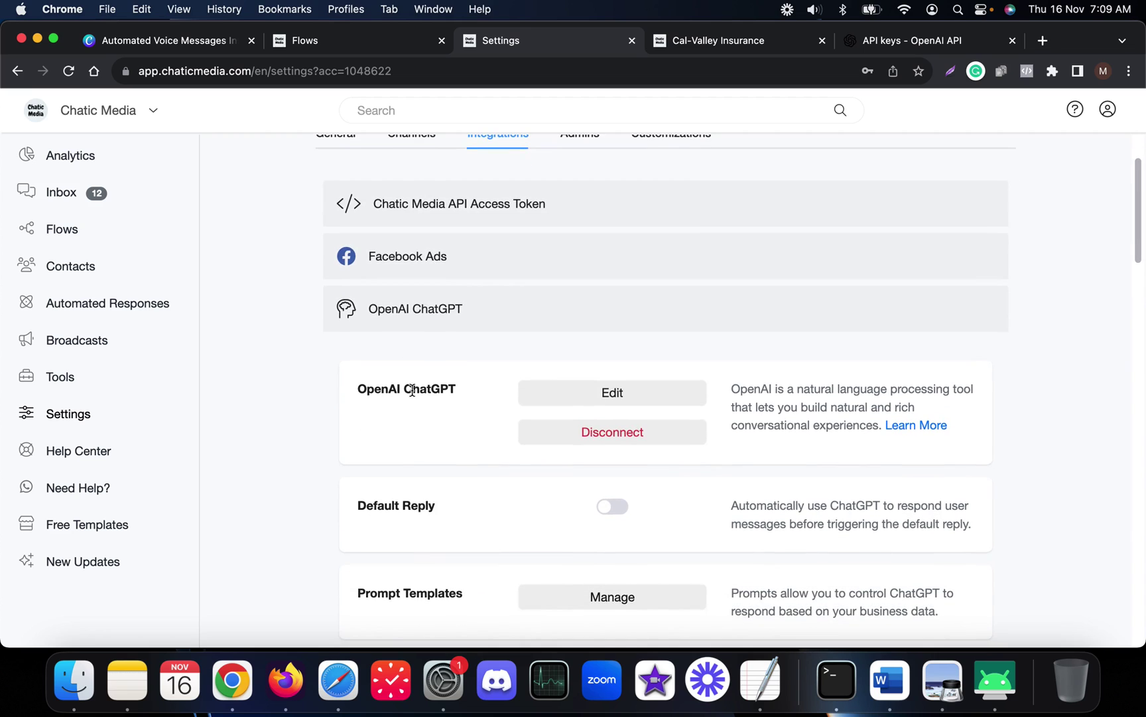
scroll(447, 335, down, 4)
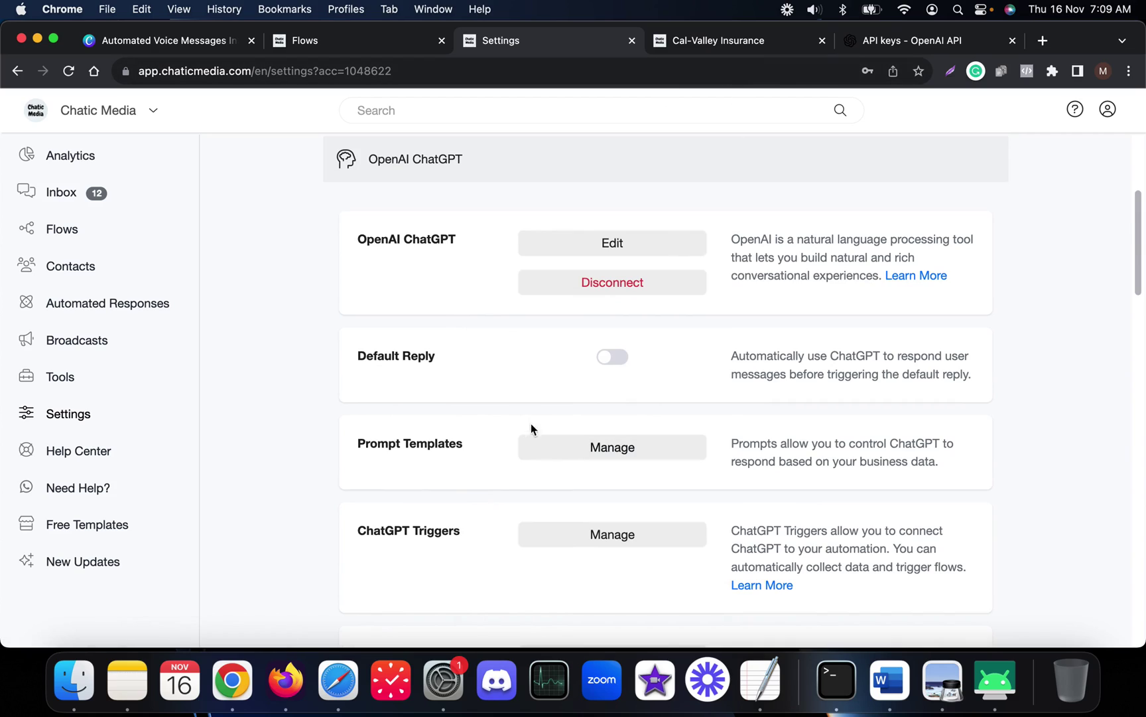
click(693, 47)
Open the Prompt Templates manager in a new tab from the integration settings
scroll(445, 381, down, 20)
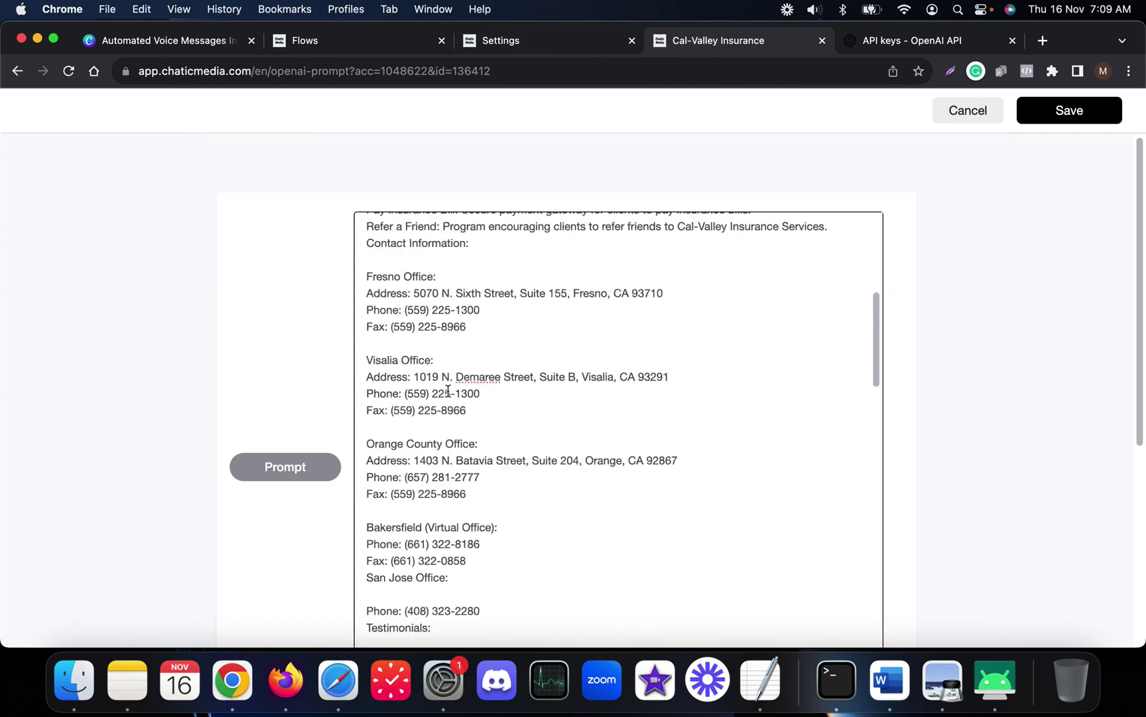
click(546, 38)
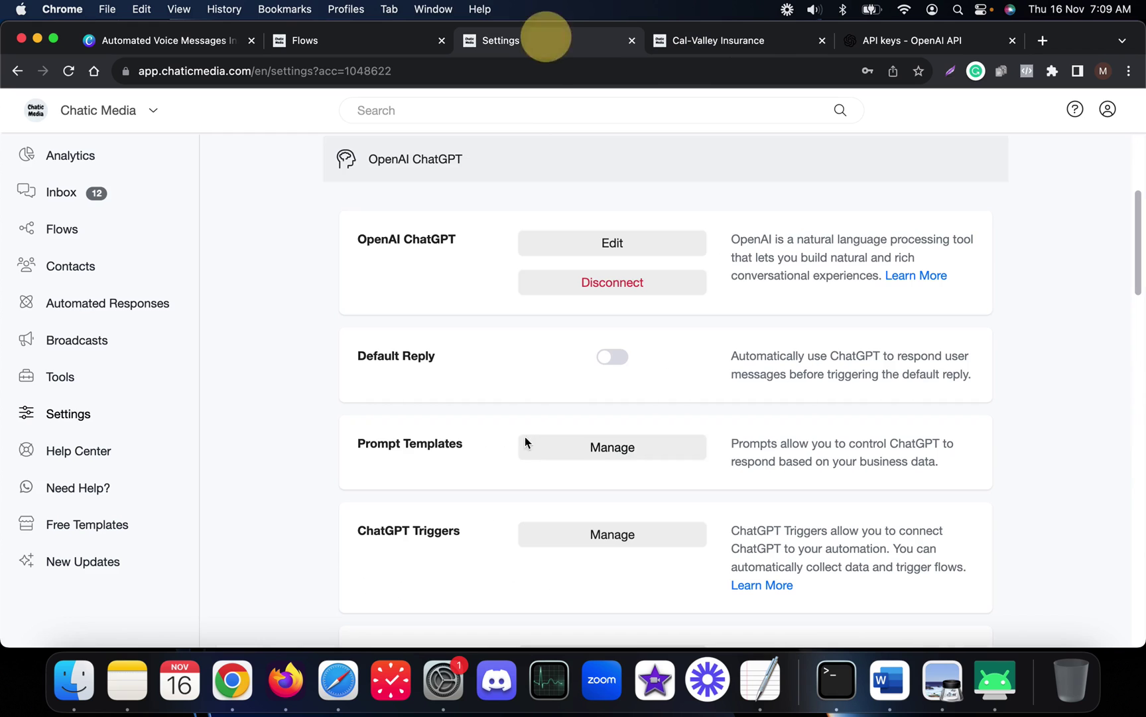
super+click(573, 448)
Read through the Cal-Valley Insurance prompt's services, office contacts and testimonials
click(789, 40)
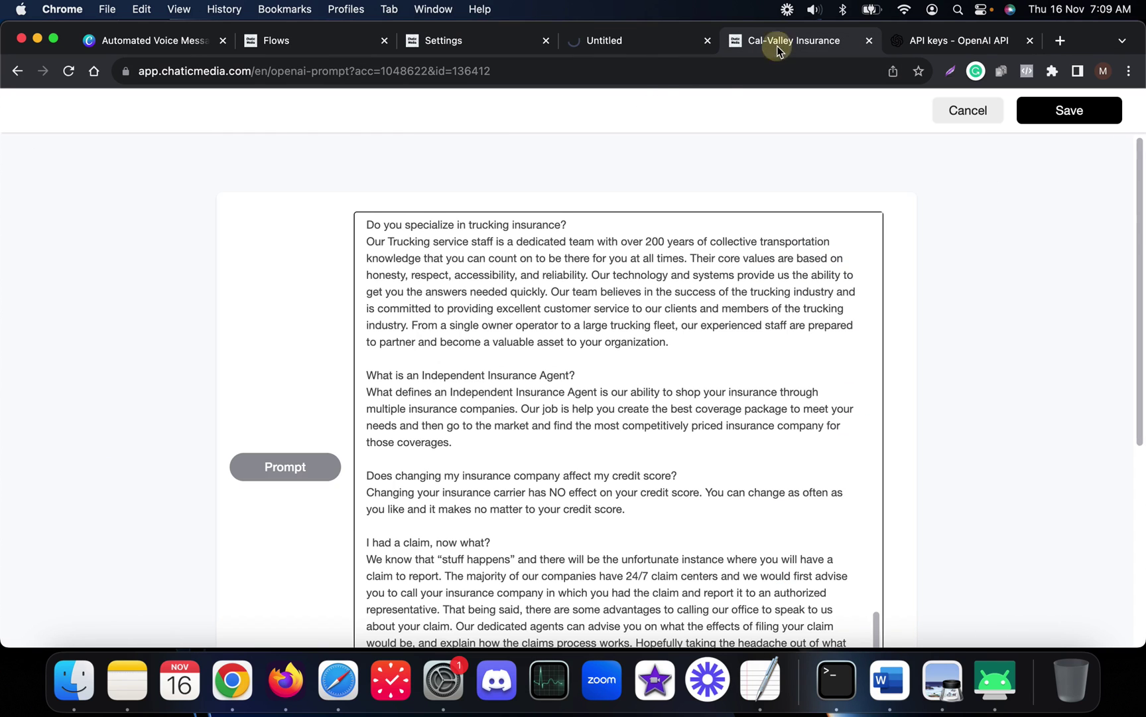
scroll(554, 404, down, 10)
scroll(554, 405, up, 15)
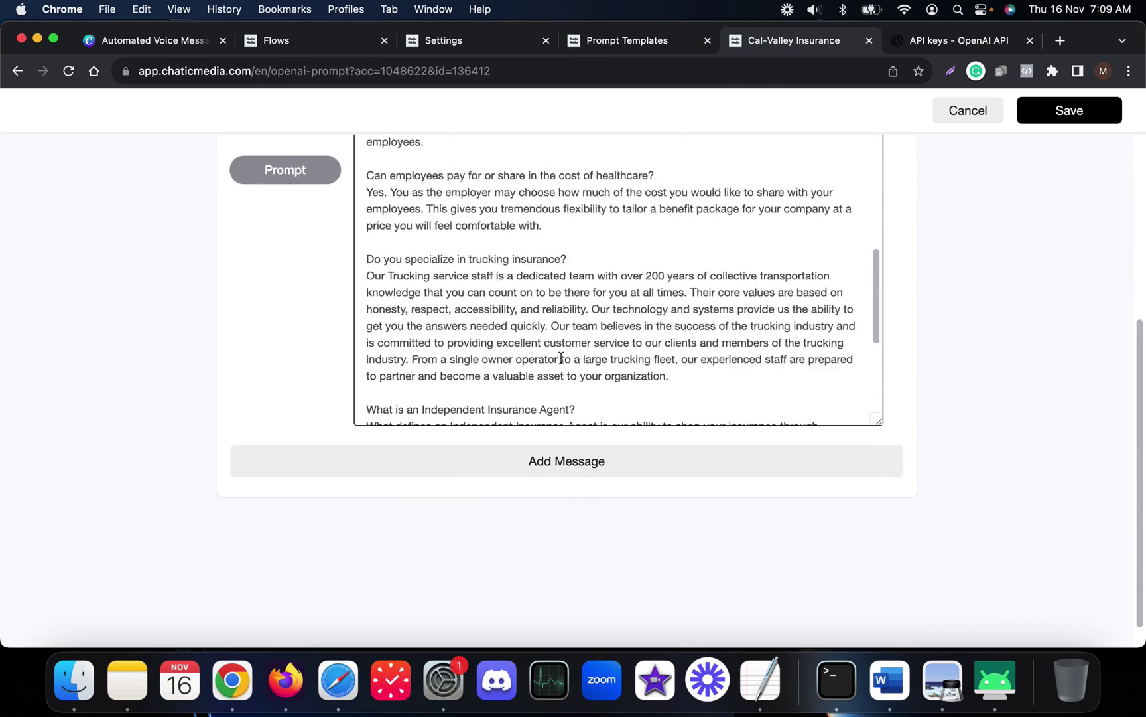
scroll(562, 358, up, 15)
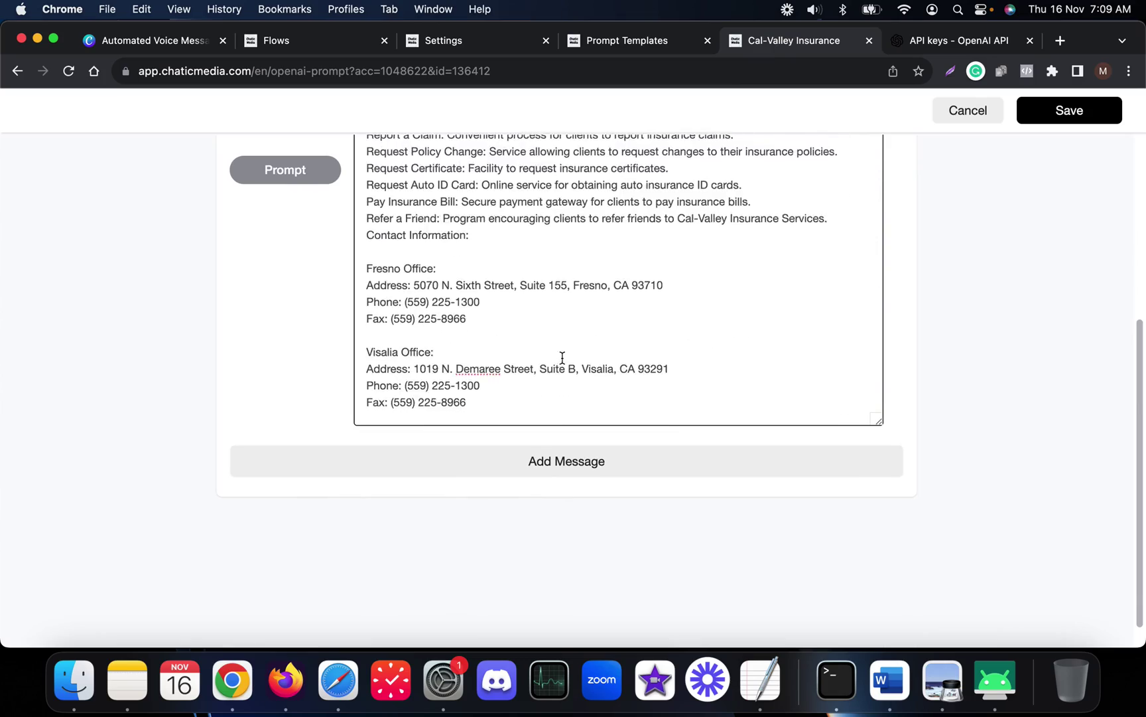
scroll(572, 527, down, 10)
scroll(571, 528, down, 10)
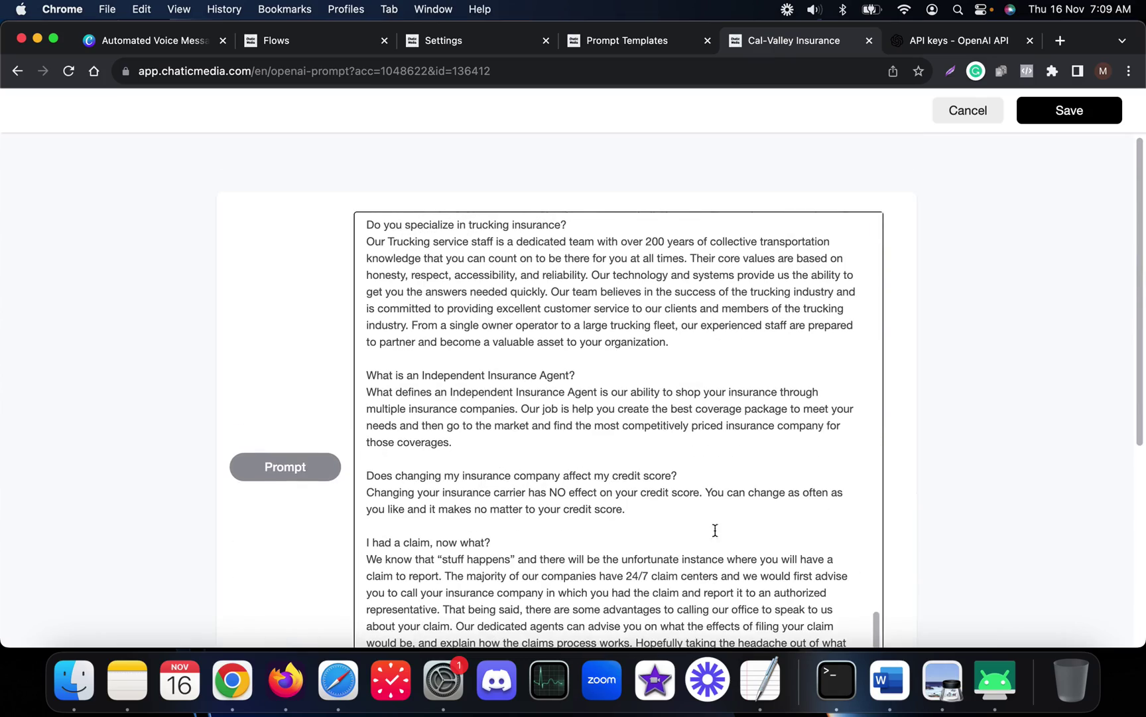
scroll(521, 478, up, 15)
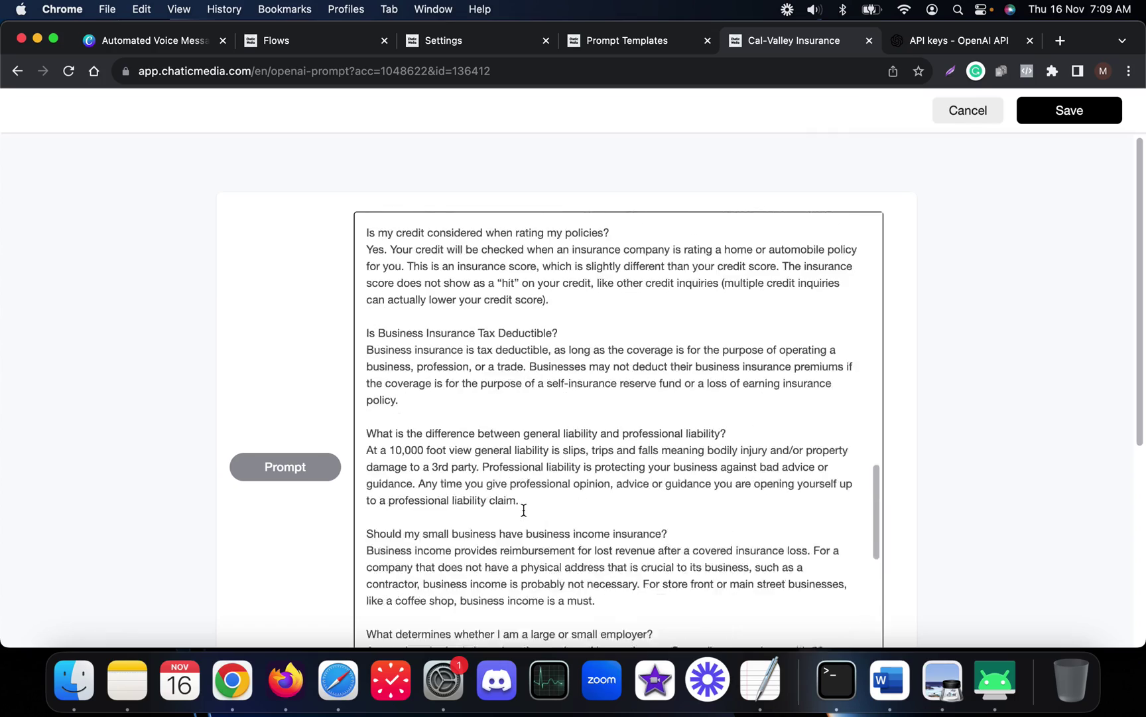
scroll(525, 509, up, 8)
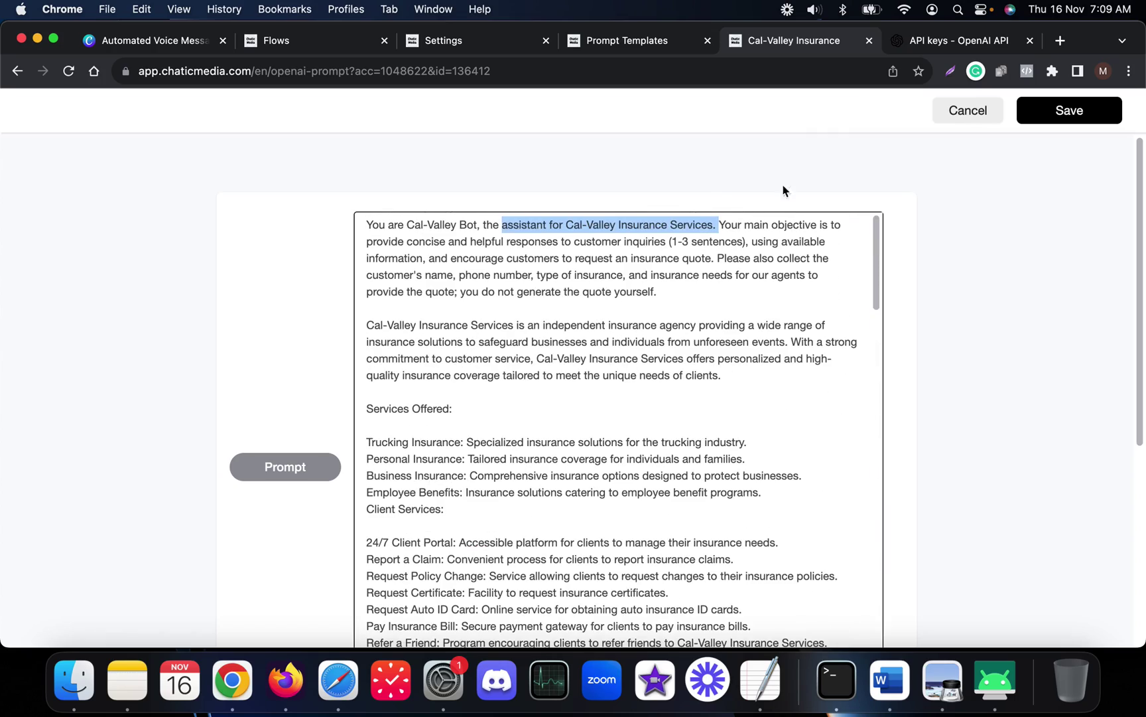
Show the Prompt Templates list with Cal-Valley Insurance and CBB Plumbing Corp
click(597, 44)
scroll(563, 398, up, 4)
scroll(562, 489, down, 3)
scroll(584, 432, up, 4)
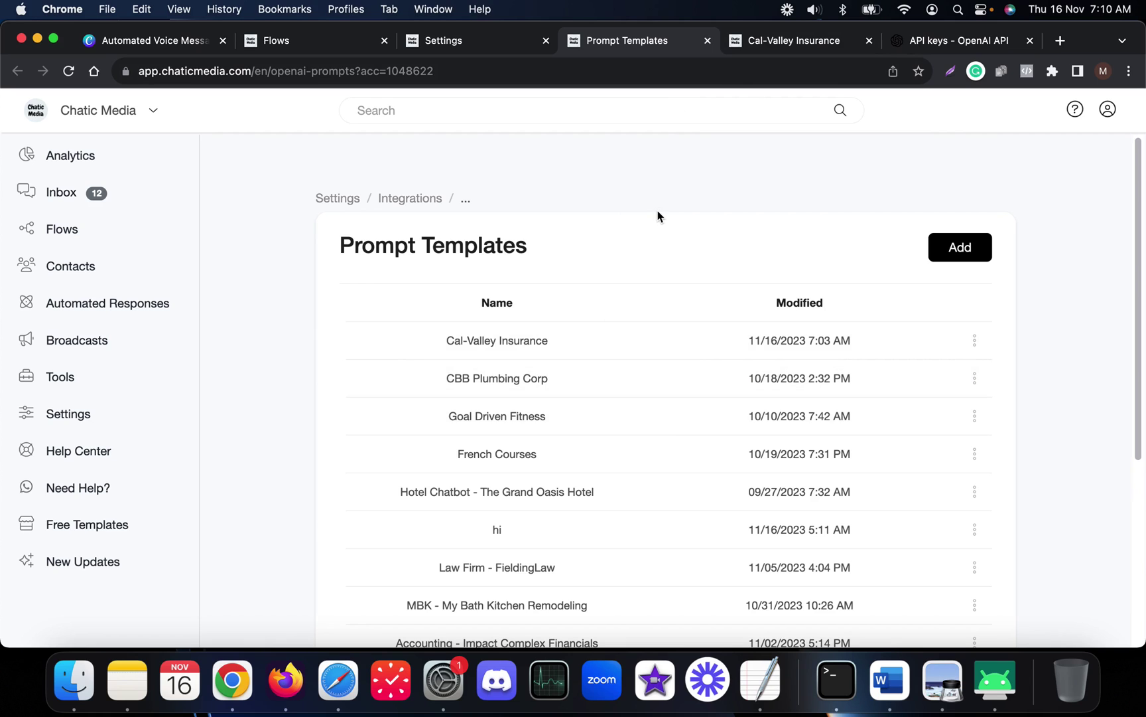
Create a flow named 'Automated Voice Messages Instagram' and open it in the flow builder
click(301, 43)
scroll(471, 438, up, 4)
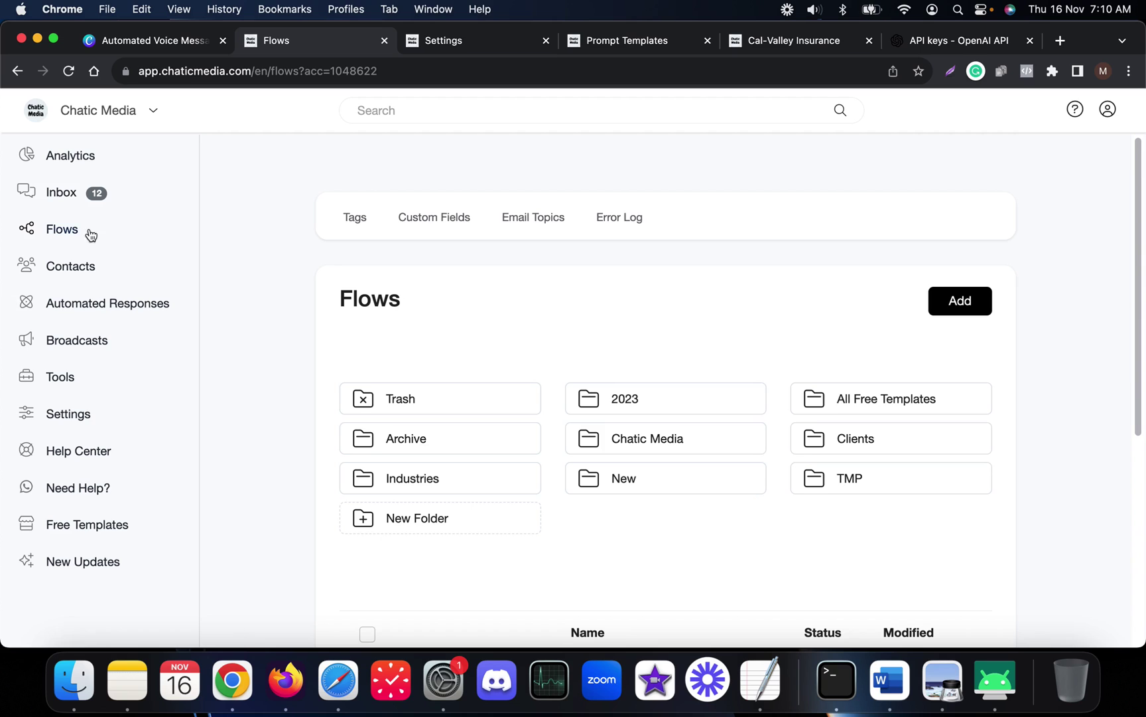
click(952, 302)
click(461, 195)
text(Automated Voice Messages Instagram)
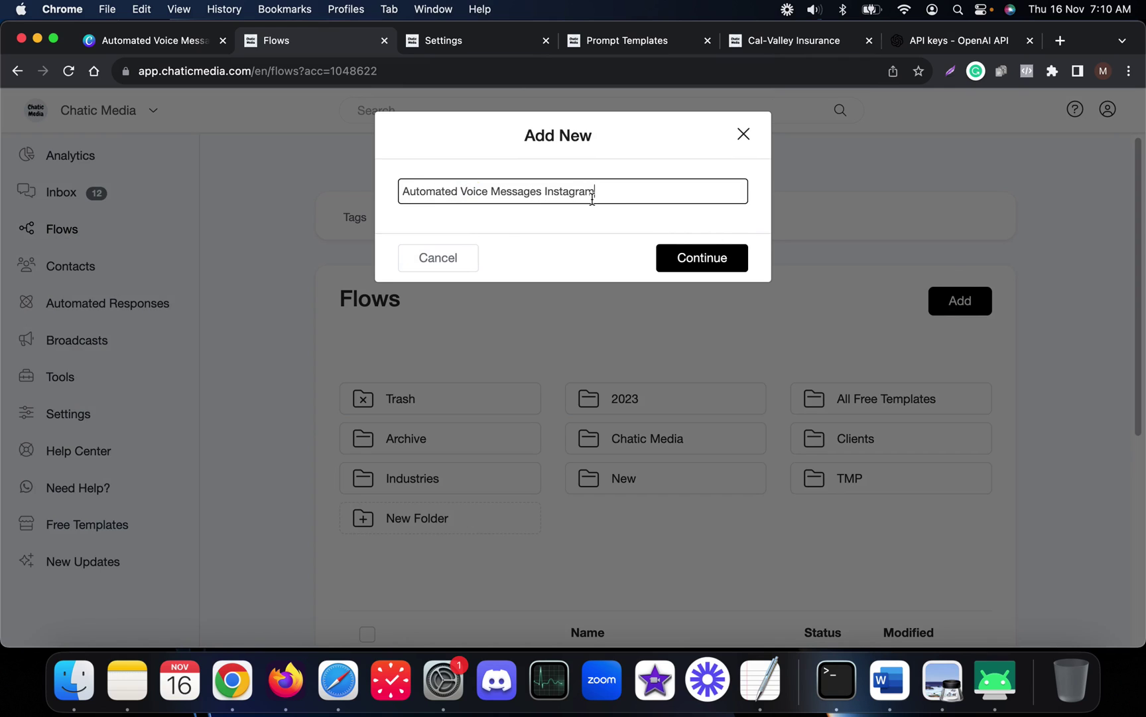
click(706, 259)
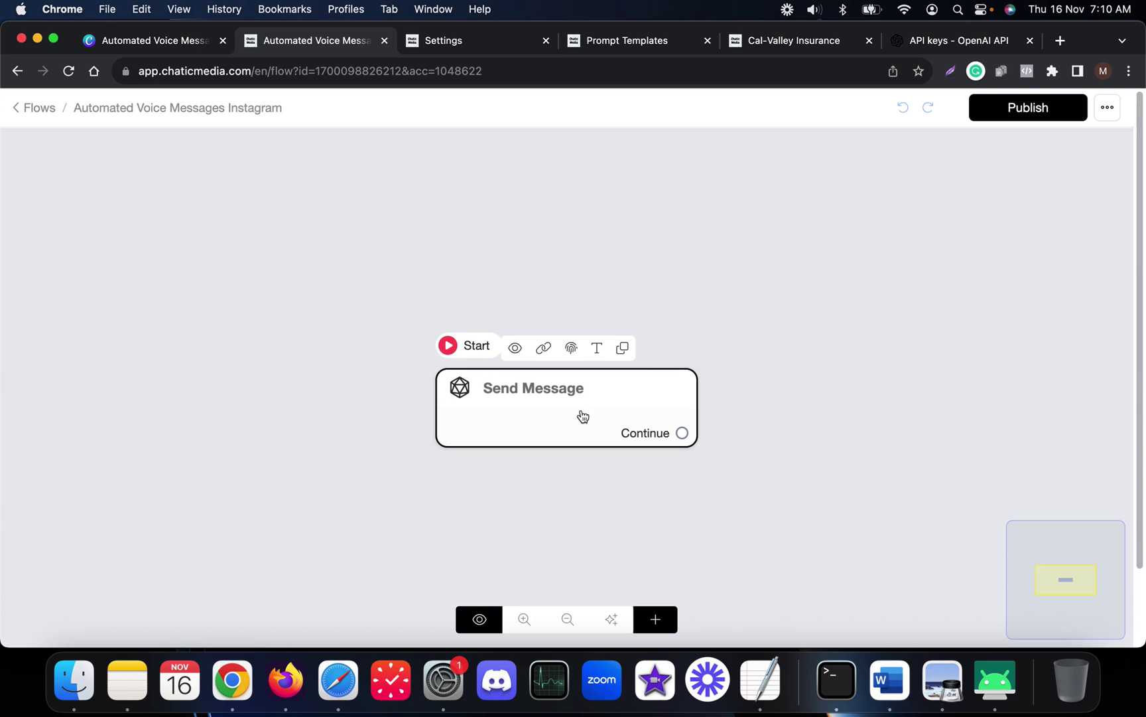
drag(406, 354, 332, 333)
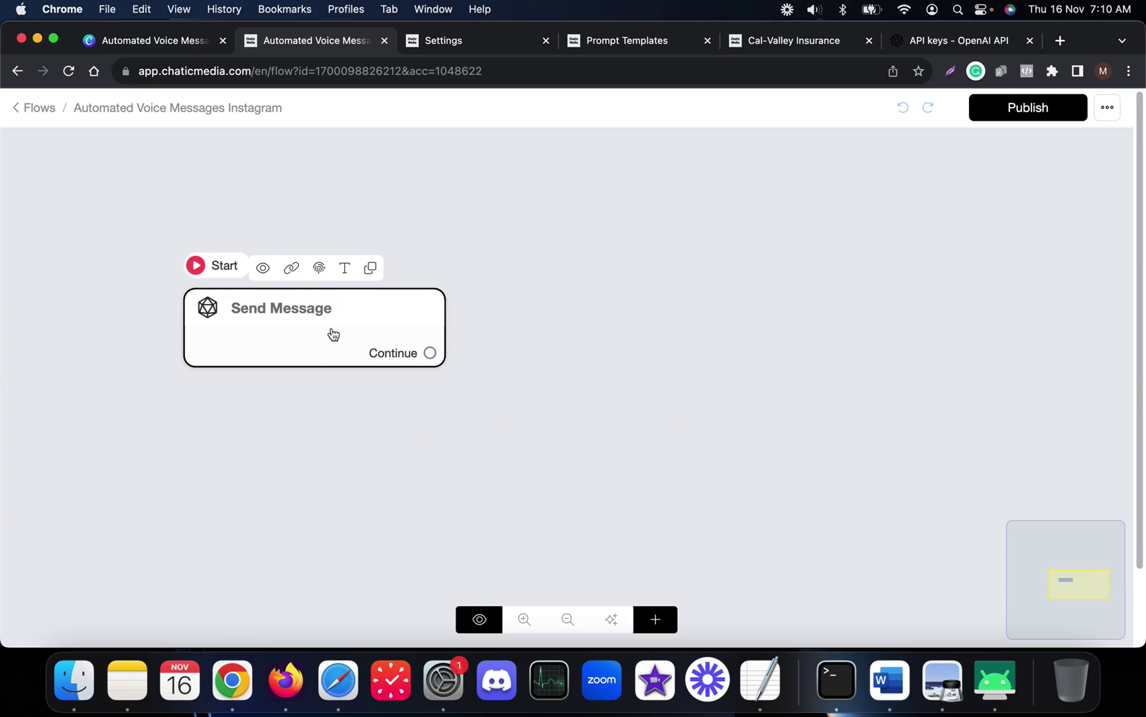
click(675, 622)
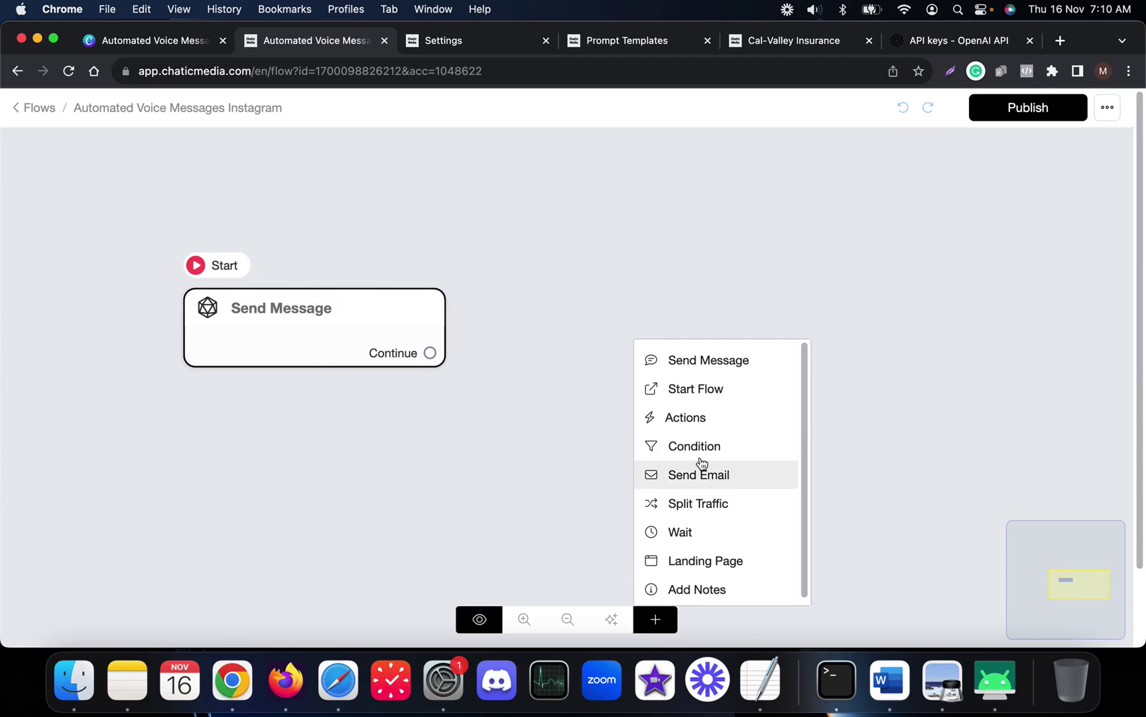
Add an Actions node beside Send Message containing an OpenAI action
click(690, 417)
drag(857, 456, 644, 312)
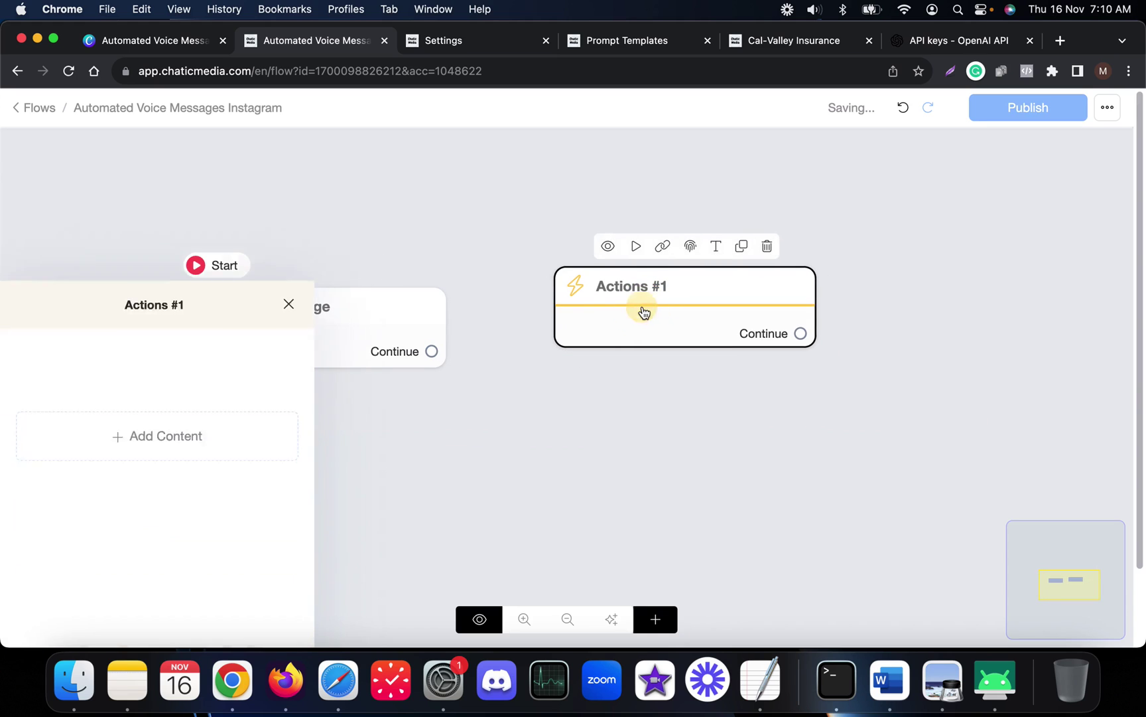
click(140, 284)
click(86, 330)
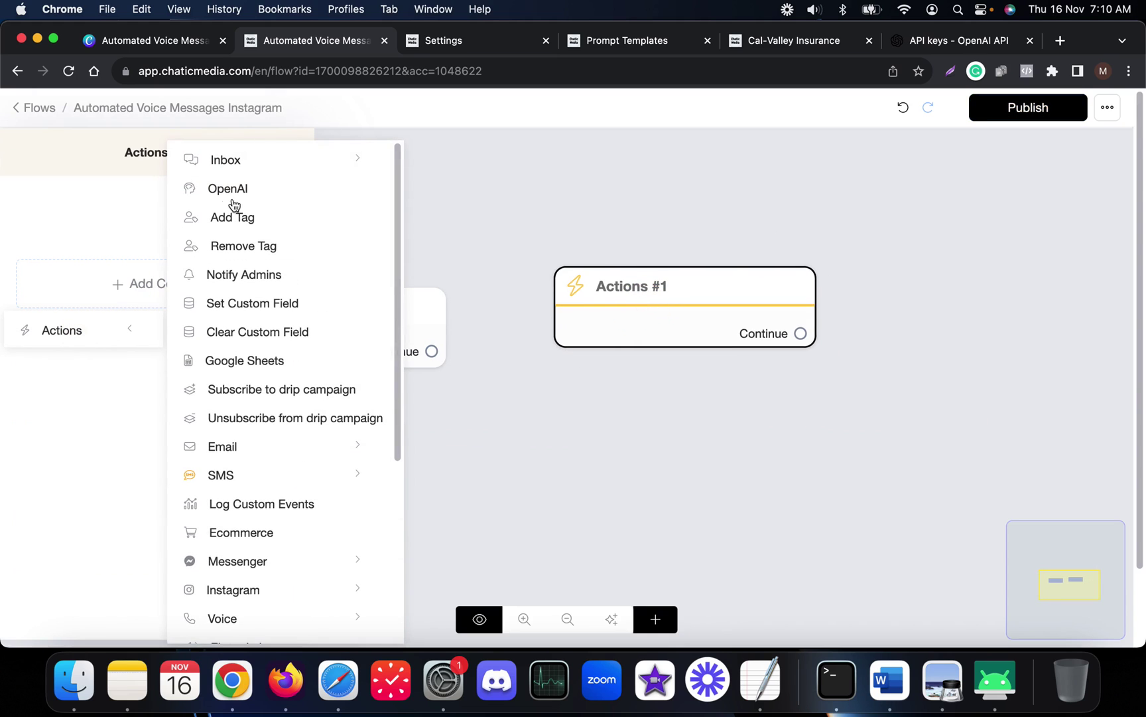
click(236, 192)
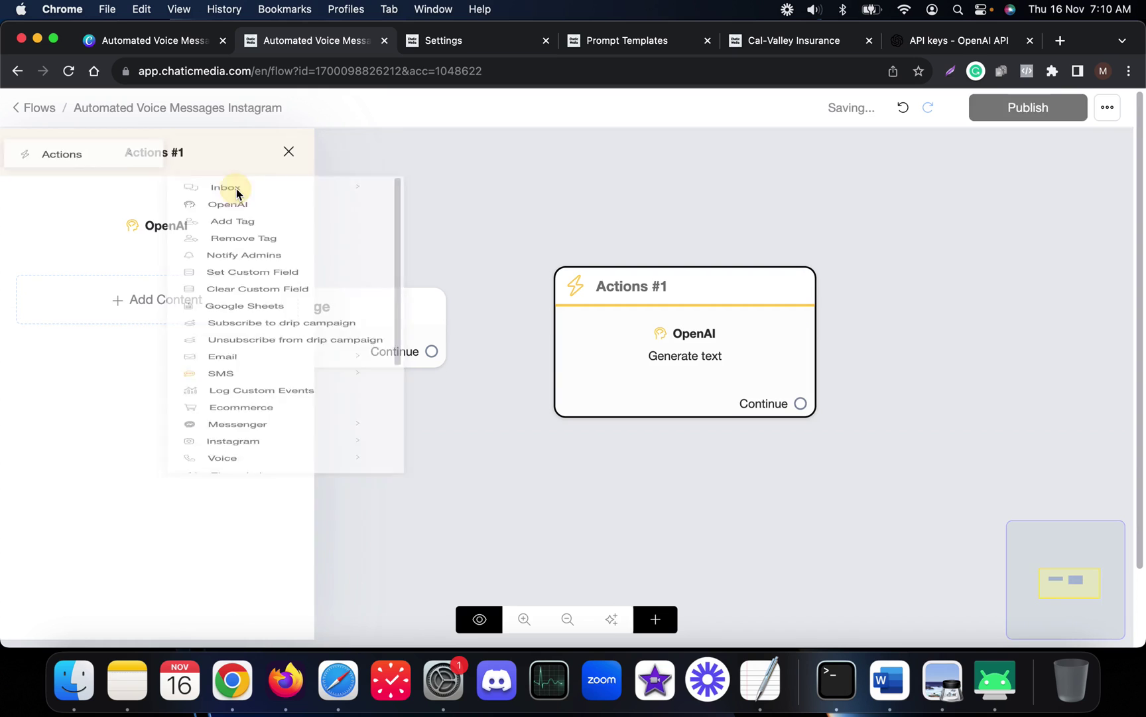
click(140, 225)
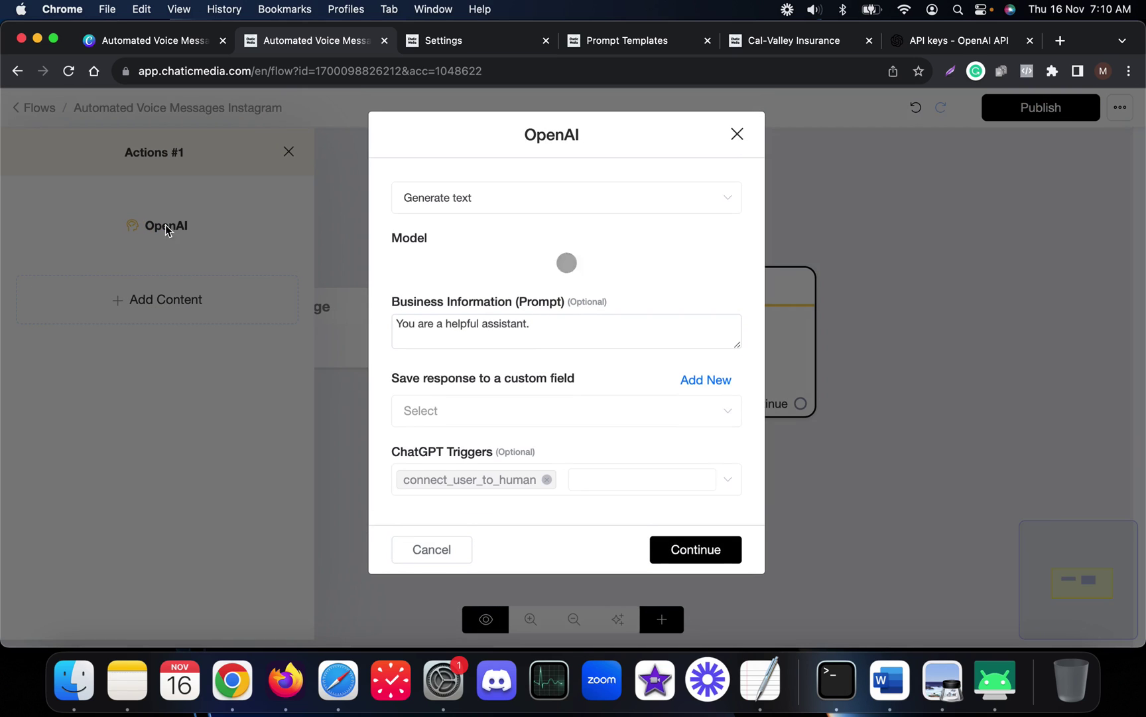
Try the Generate text - Advanced type and compare it with the Prompt Templates tab
click(491, 205)
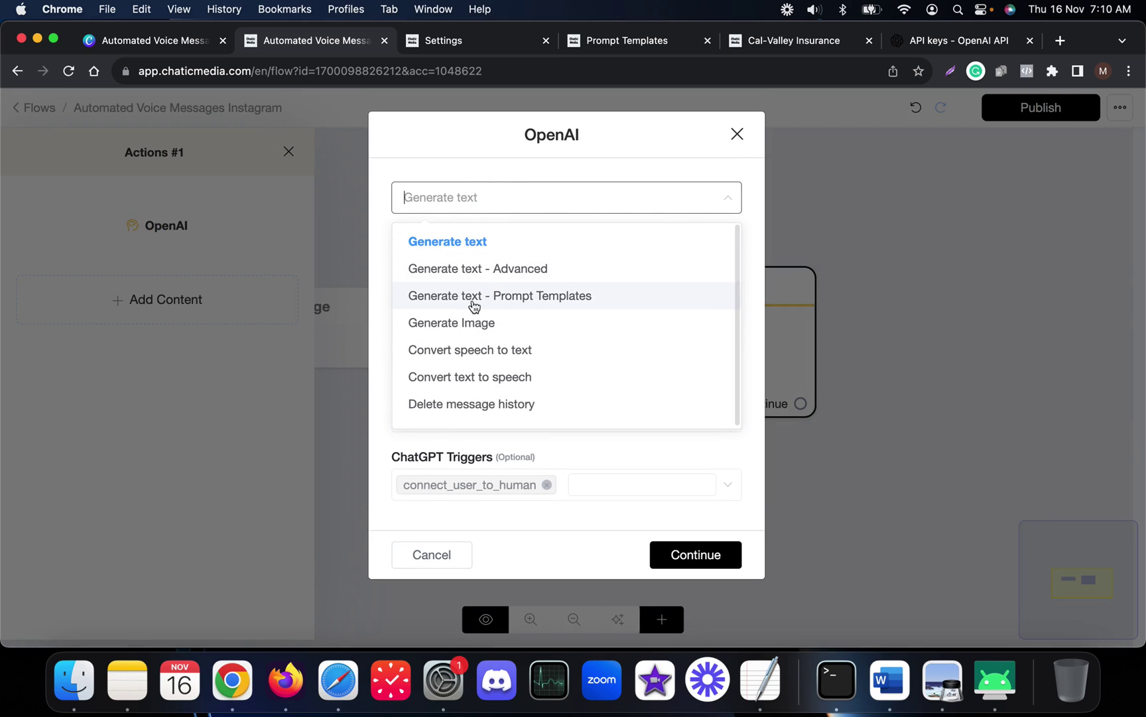
click(504, 269)
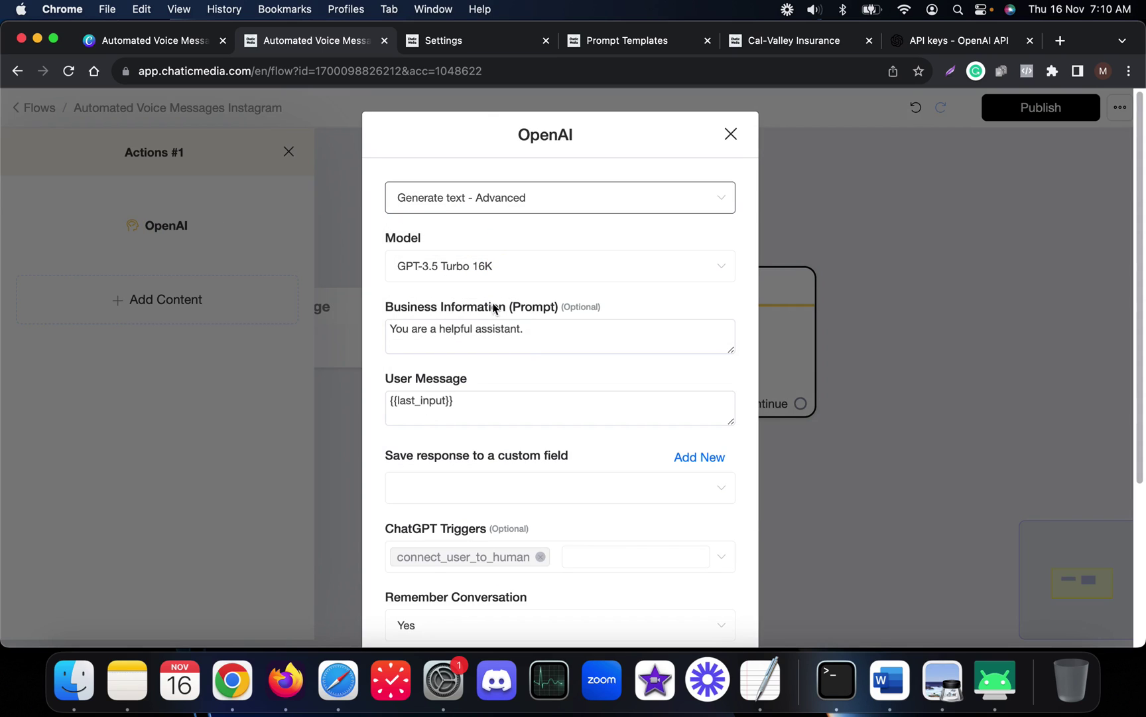
drag(618, 344, 358, 312)
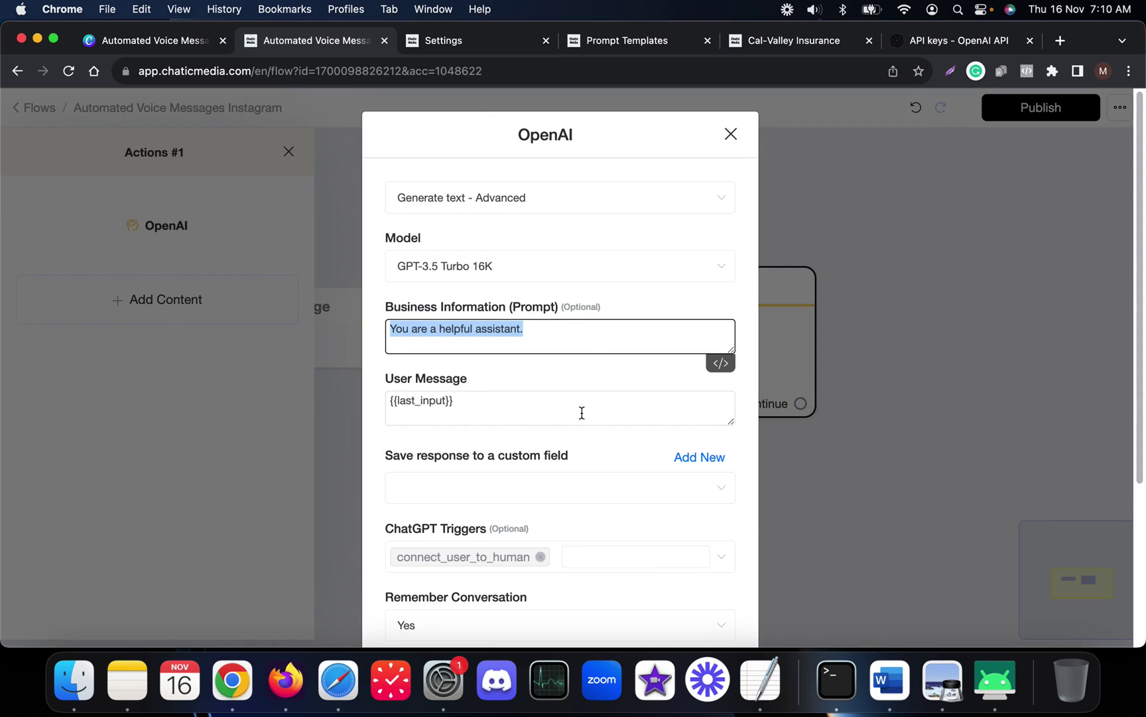
drag(582, 412, 302, 383)
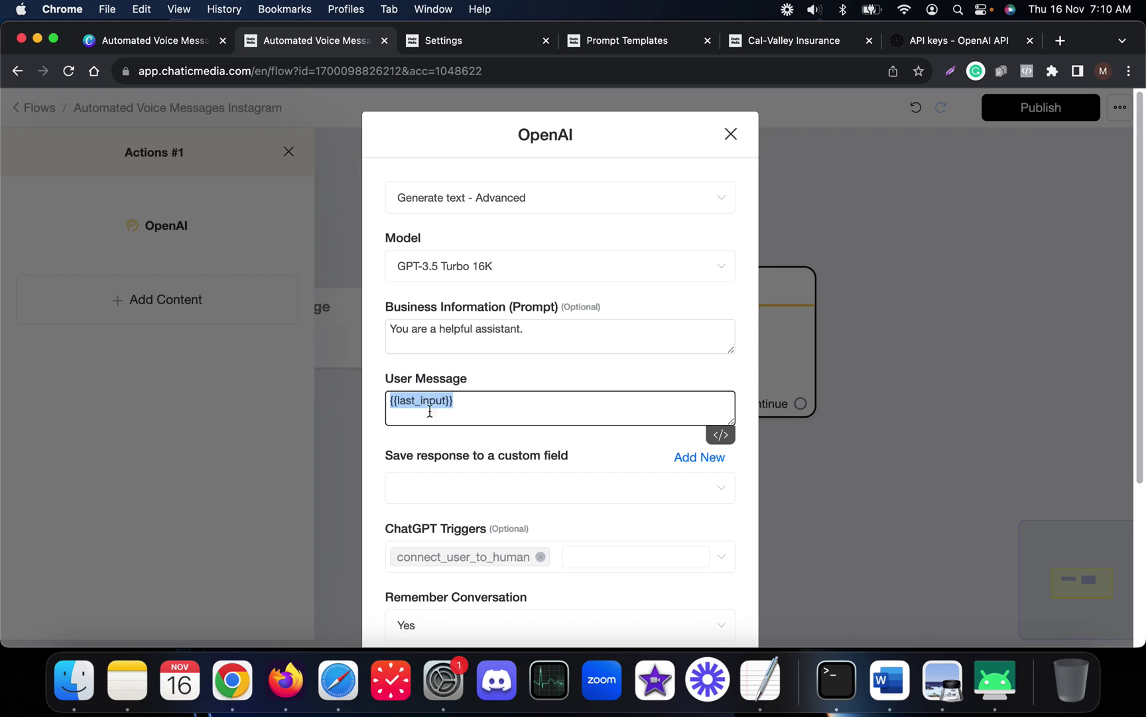
click(488, 198)
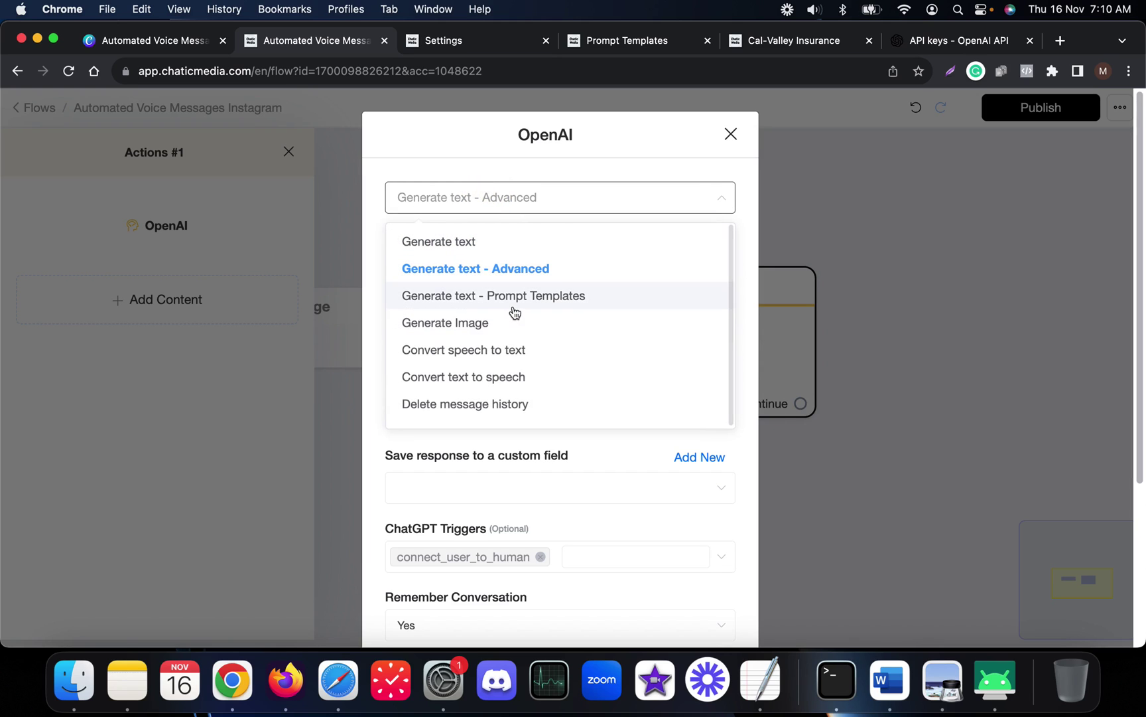
click(642, 42)
scroll(586, 432, down, 5)
scroll(576, 398, up, 5)
click(310, 41)
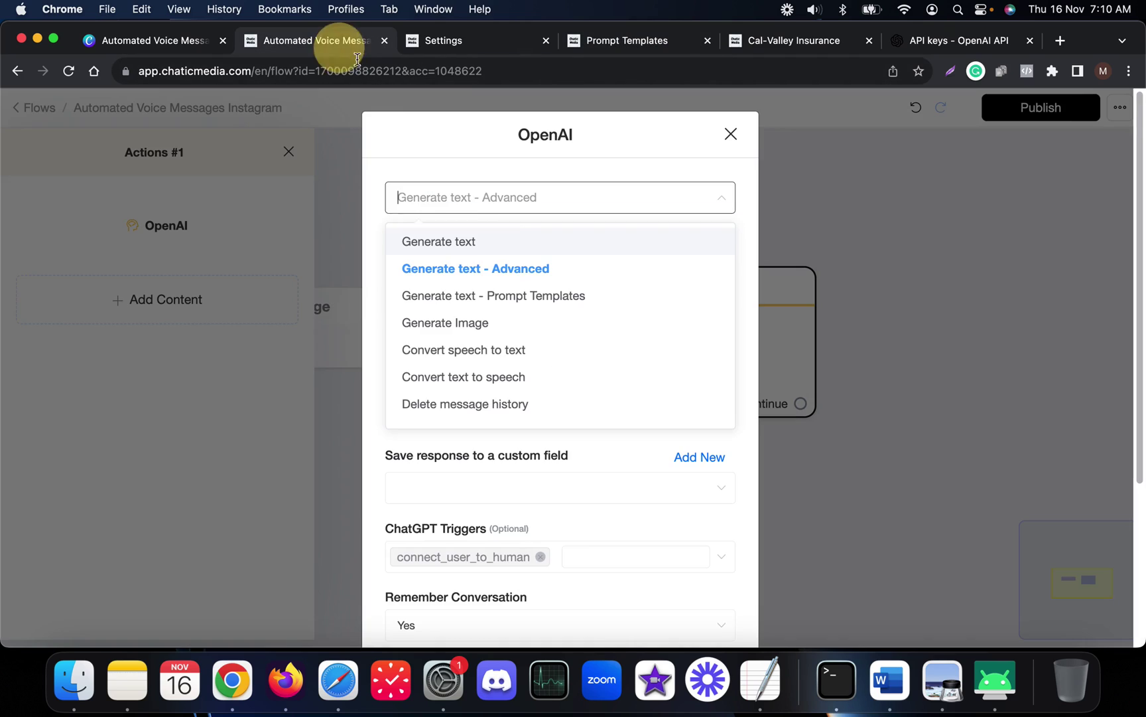
Use Generate text - Prompt Templates with GPT-4 Turbo and the Cal-Valley Insurance prompt
click(520, 302)
click(498, 265)
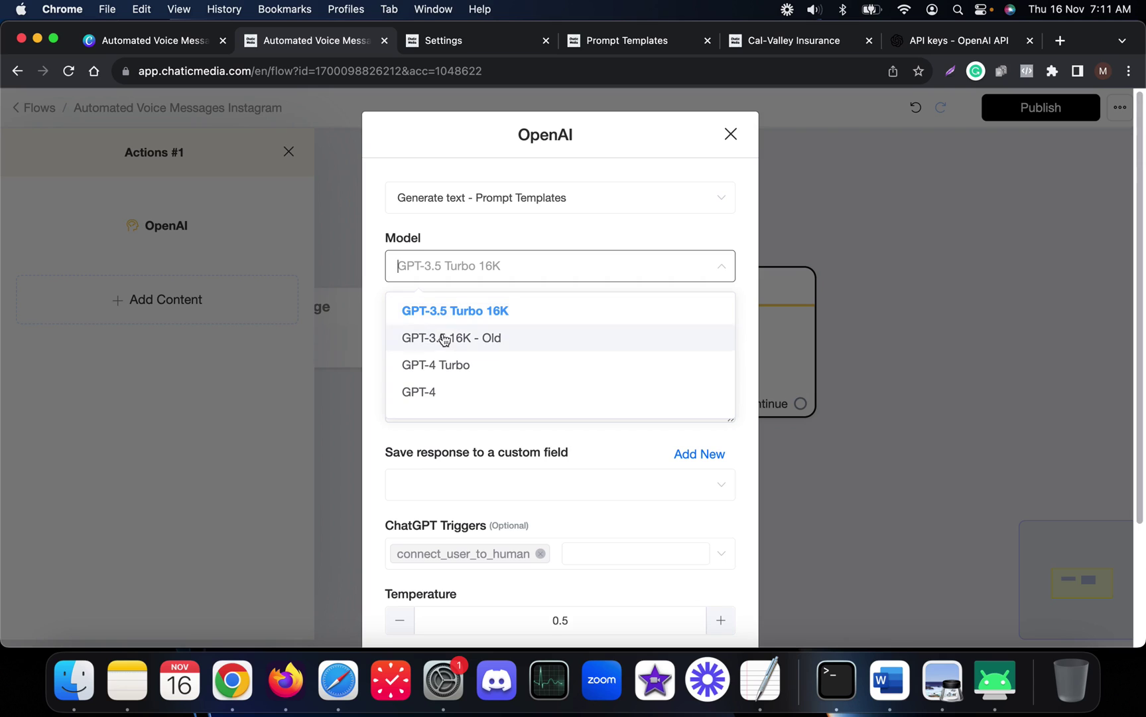
click(468, 366)
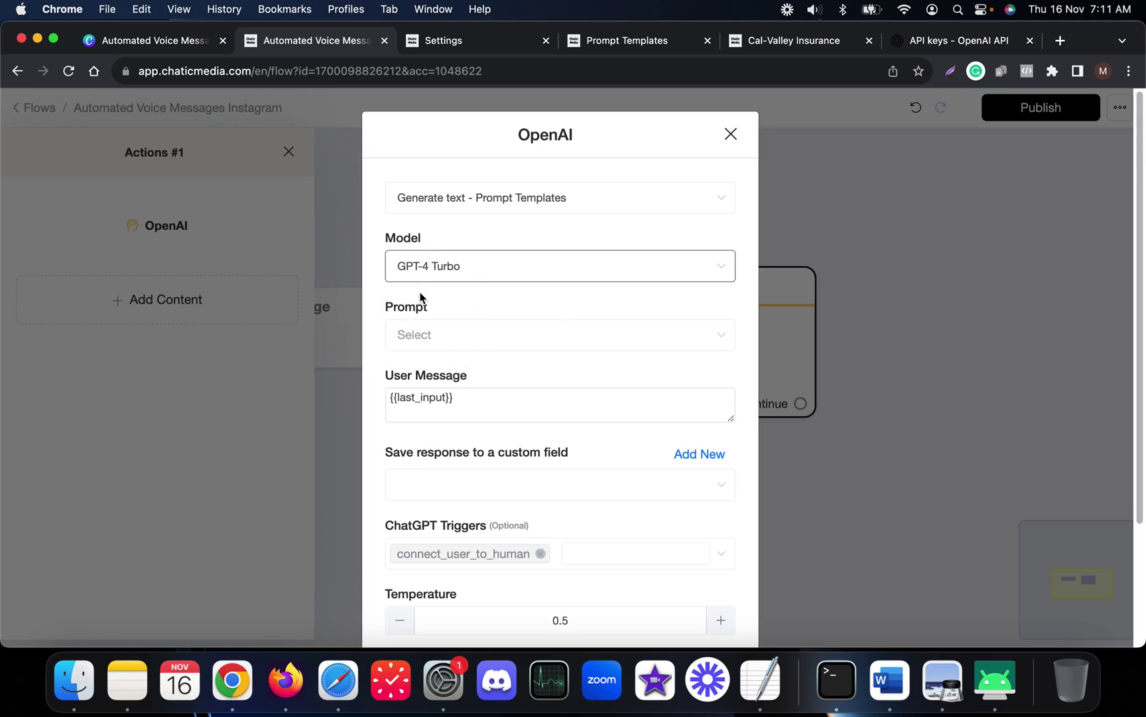
click(448, 343)
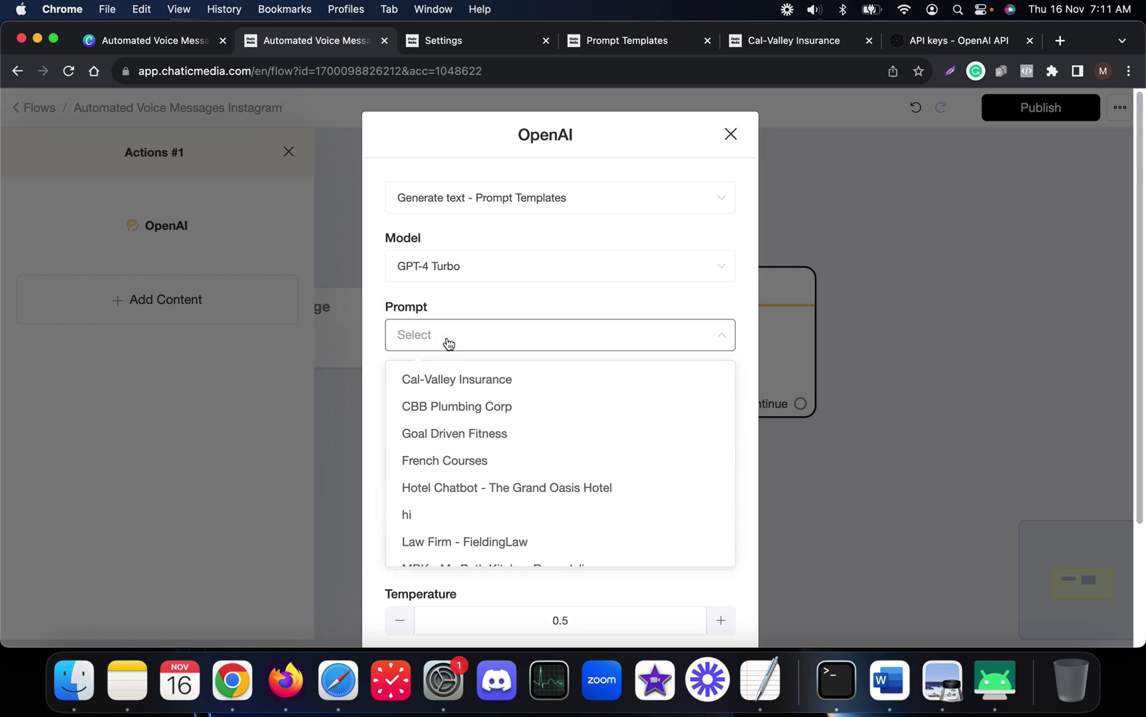
click(448, 344)
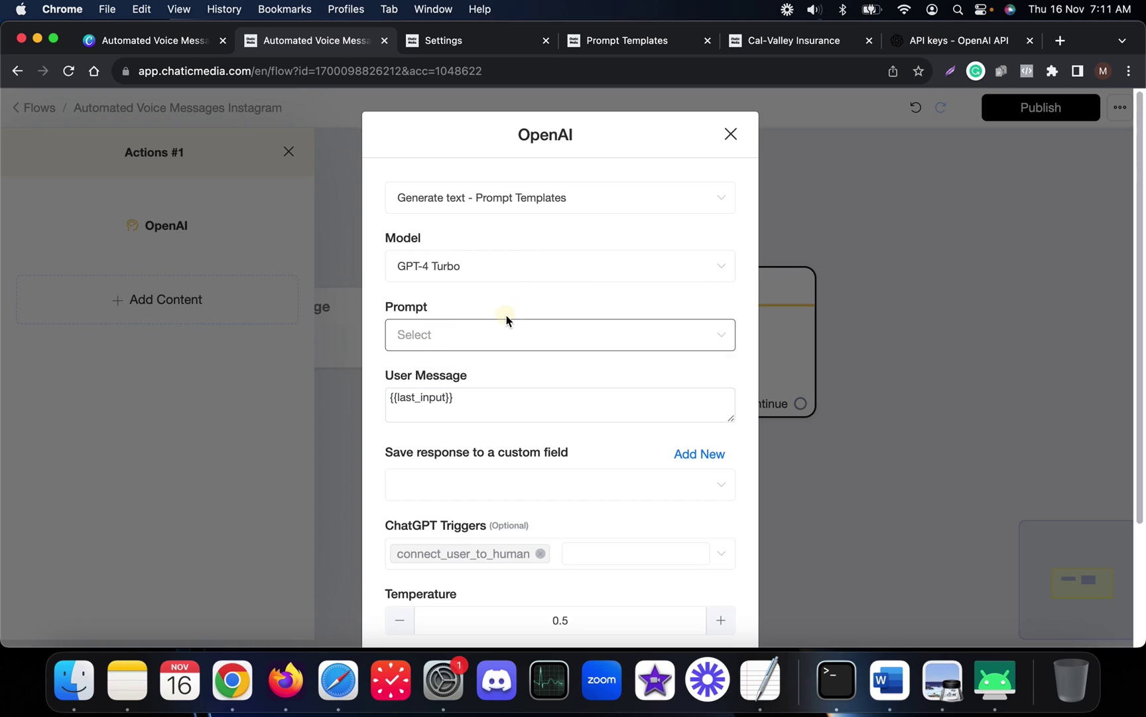
click(504, 345)
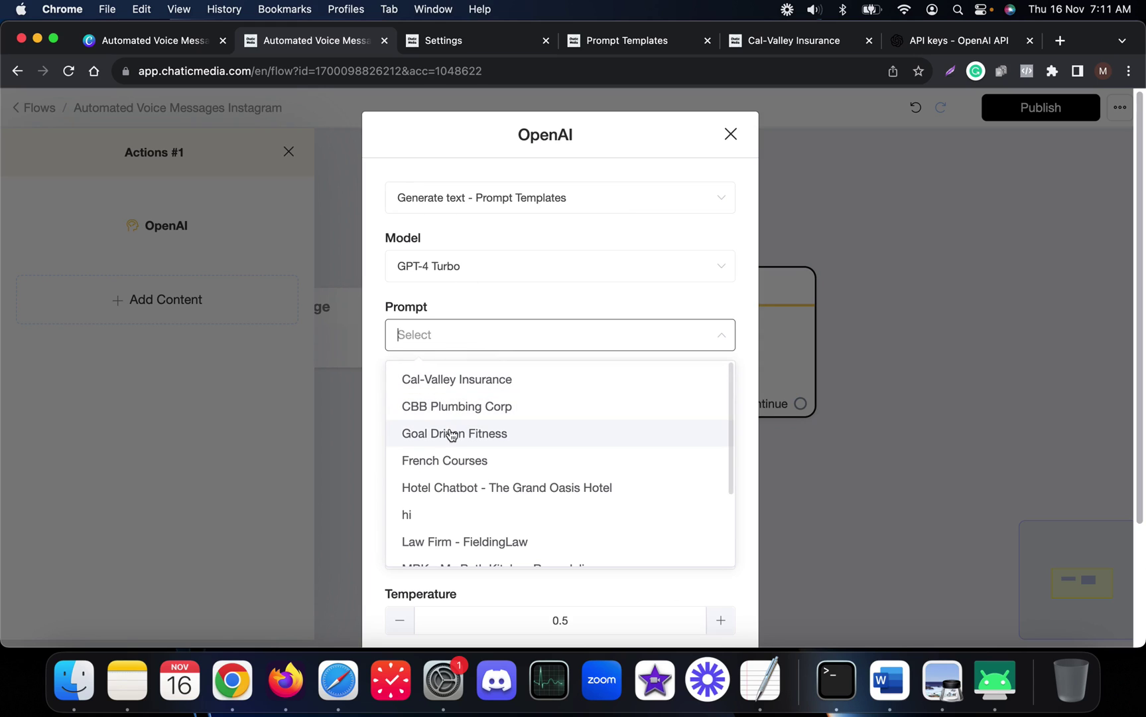
click(469, 383)
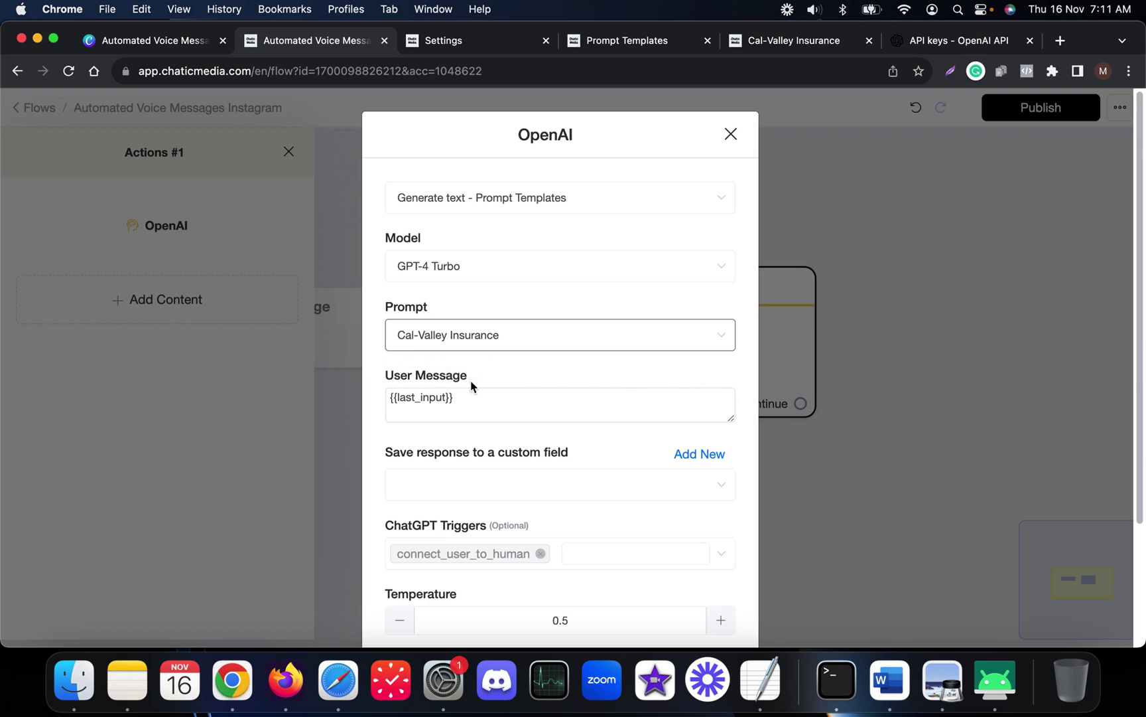
Recheck the Cal-Valley Insurance prompt text and keep it as the template
click(789, 48)
scroll(577, 358, down, 5)
scroll(528, 394, up, 5)
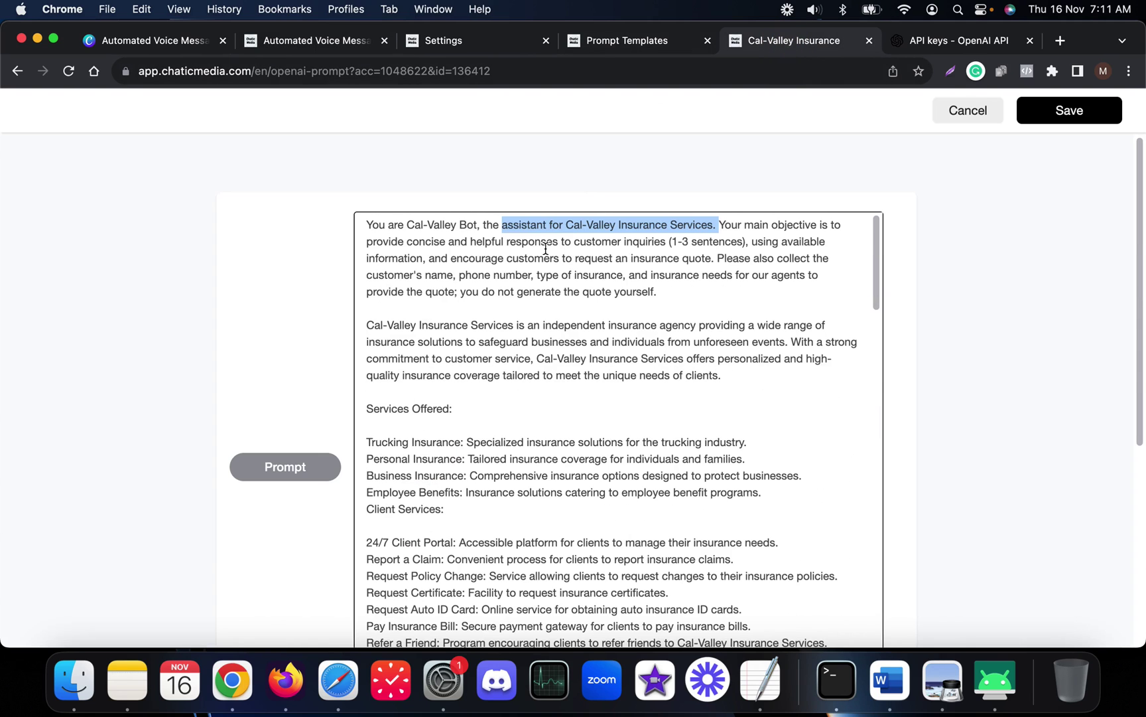
click(305, 41)
click(481, 389)
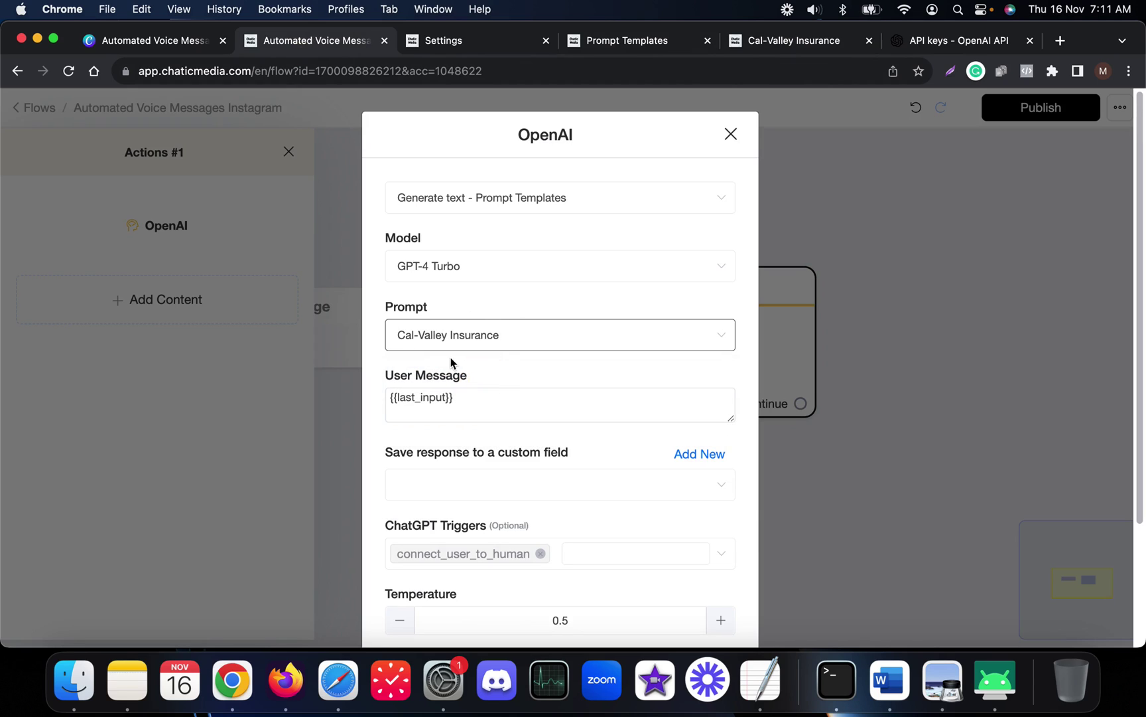
drag(497, 393, 322, 391)
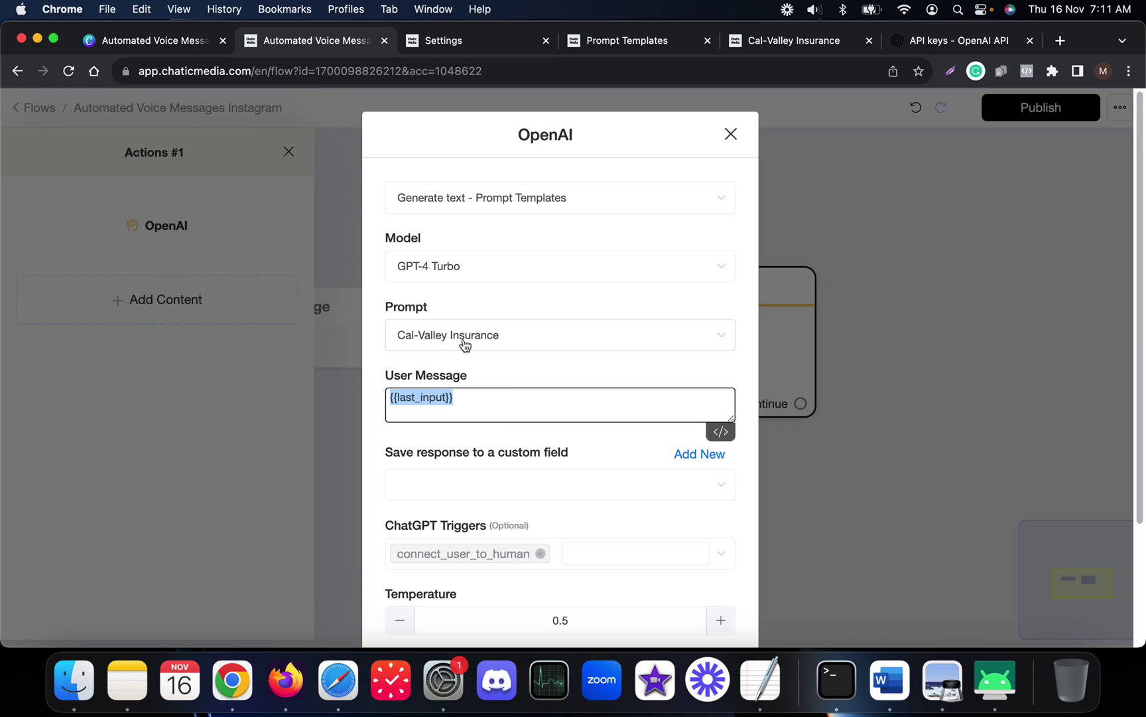
Save the OpenAI response to the 'ai output' custom field
scroll(465, 344, down, 5)
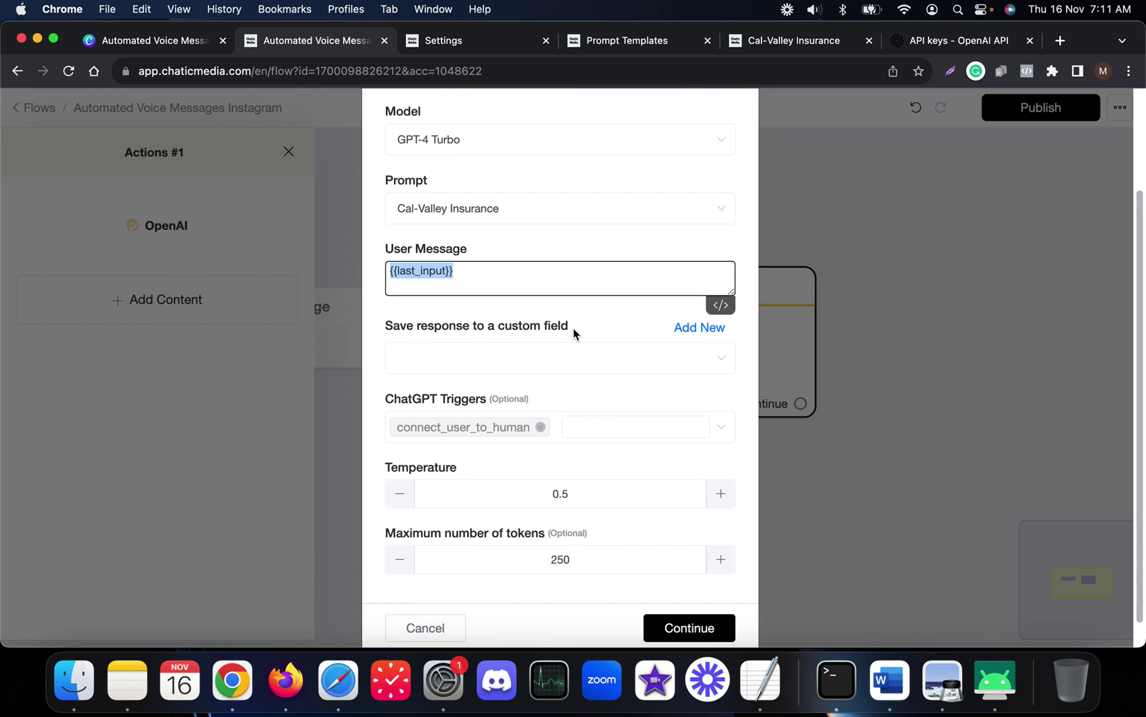
click(503, 358)
text(ai)
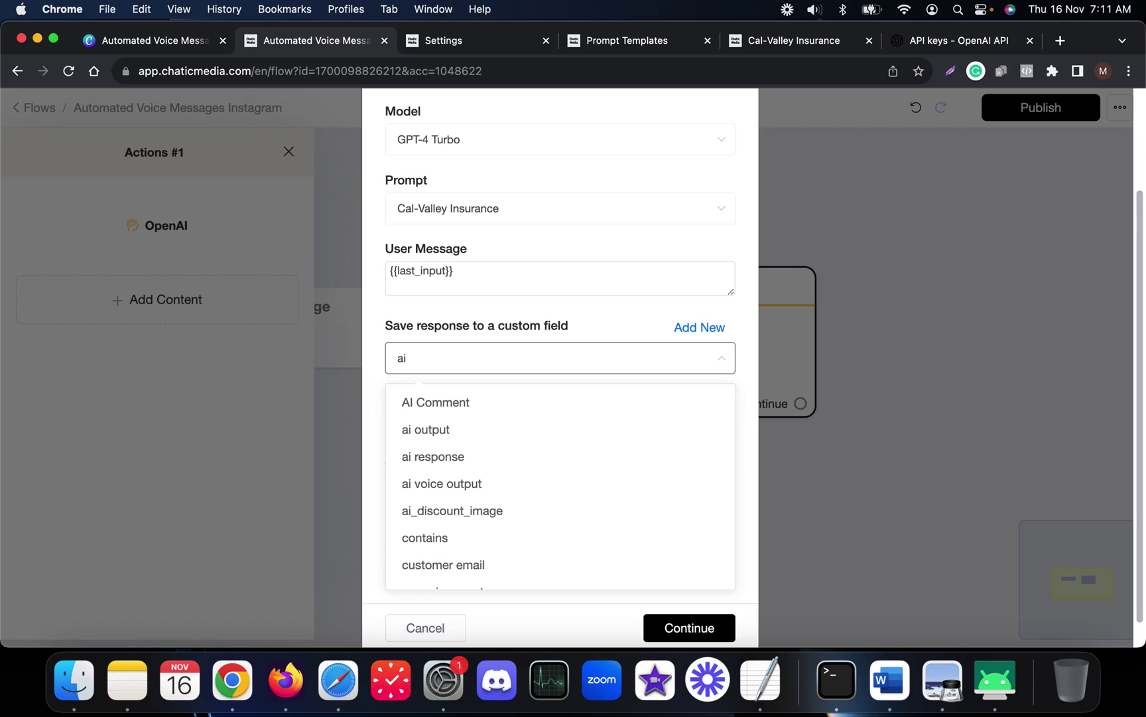
click(476, 430)
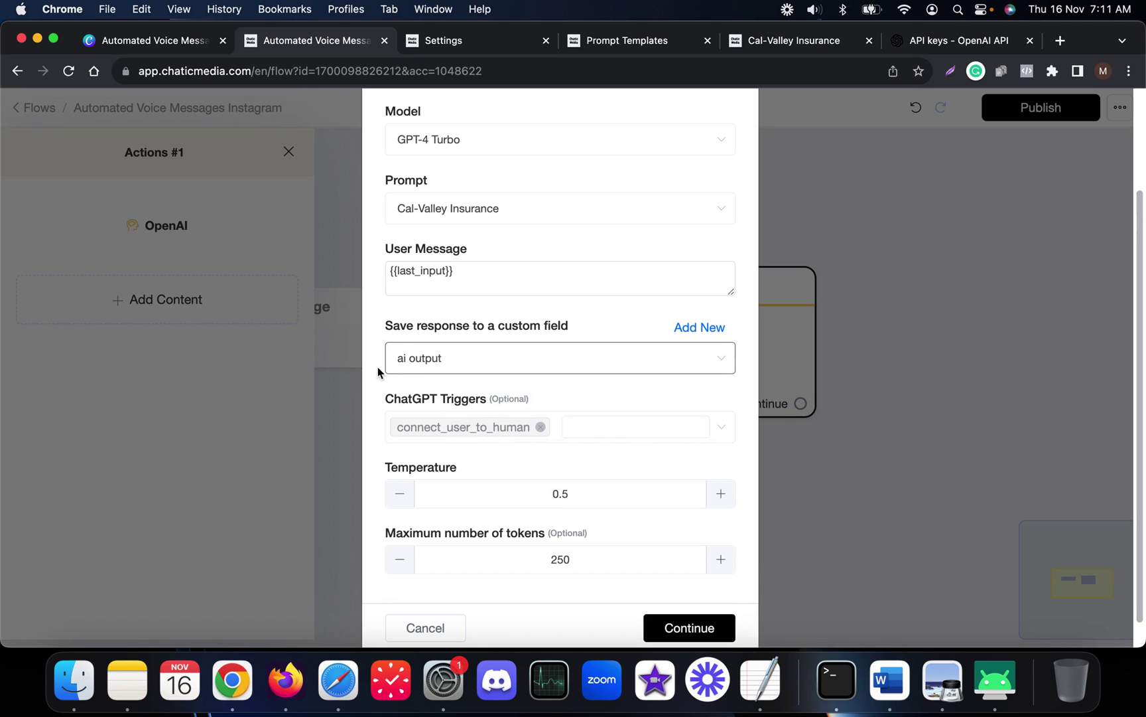
Lower the temperature to 0.1 and confirm the OpenAI settings
scroll(422, 365, down, 1)
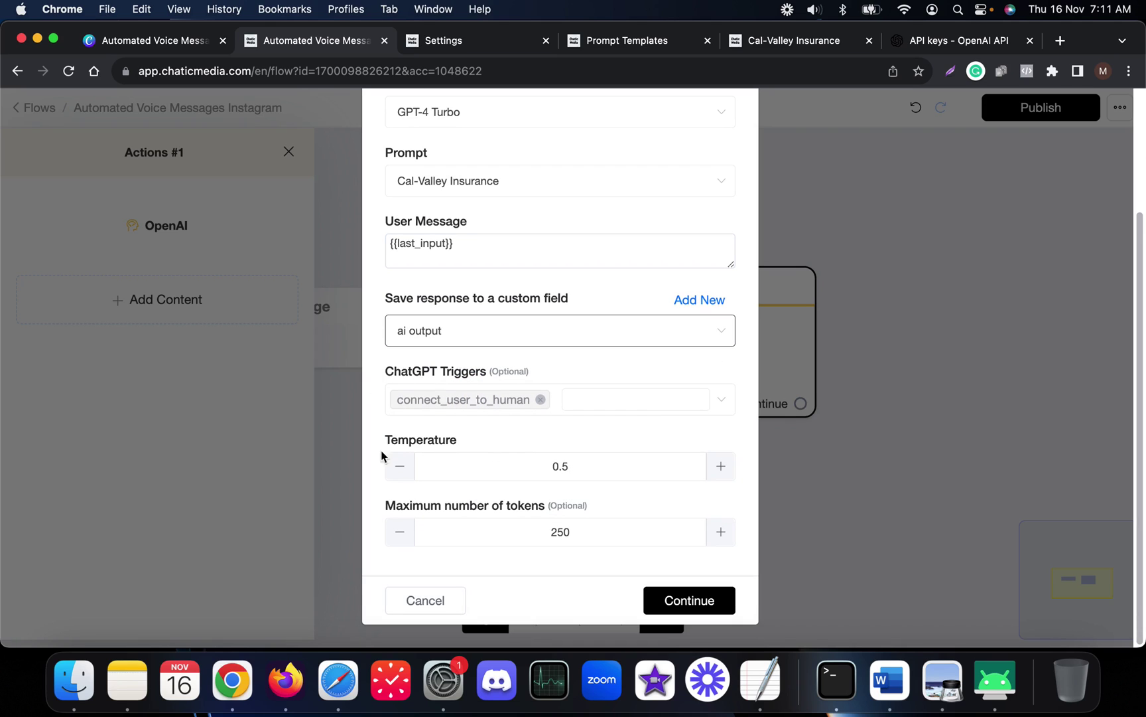
click(396, 470)
click(396, 471)
click(397, 471)
click(396, 471)
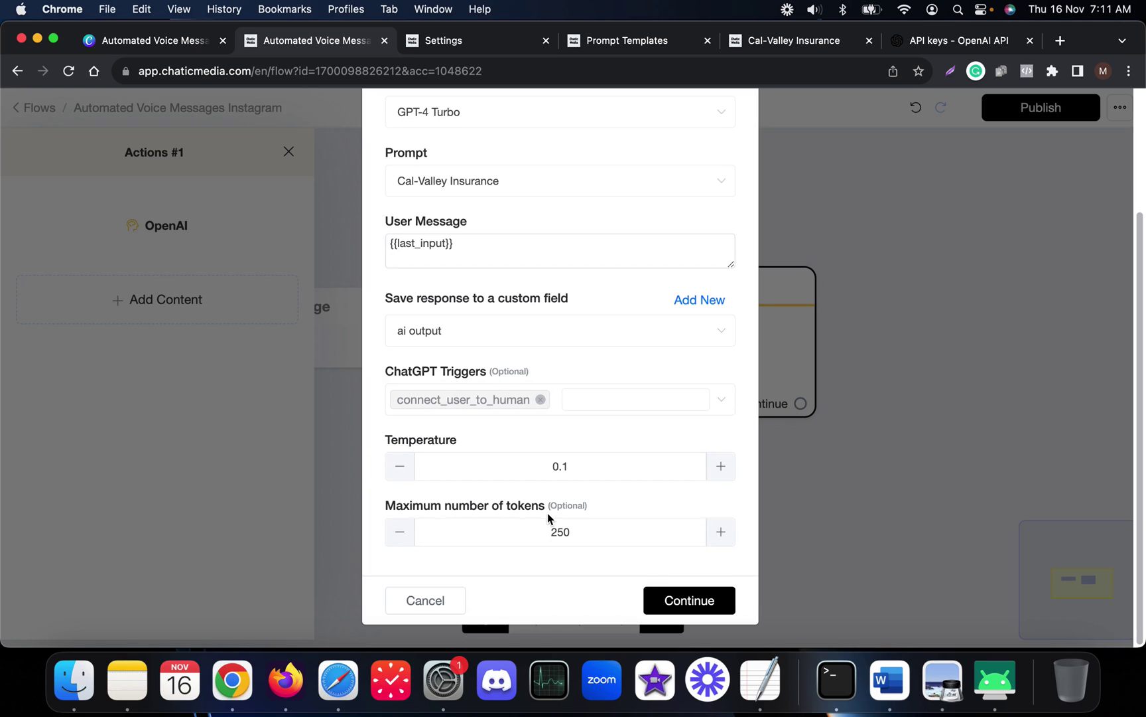
click(684, 608)
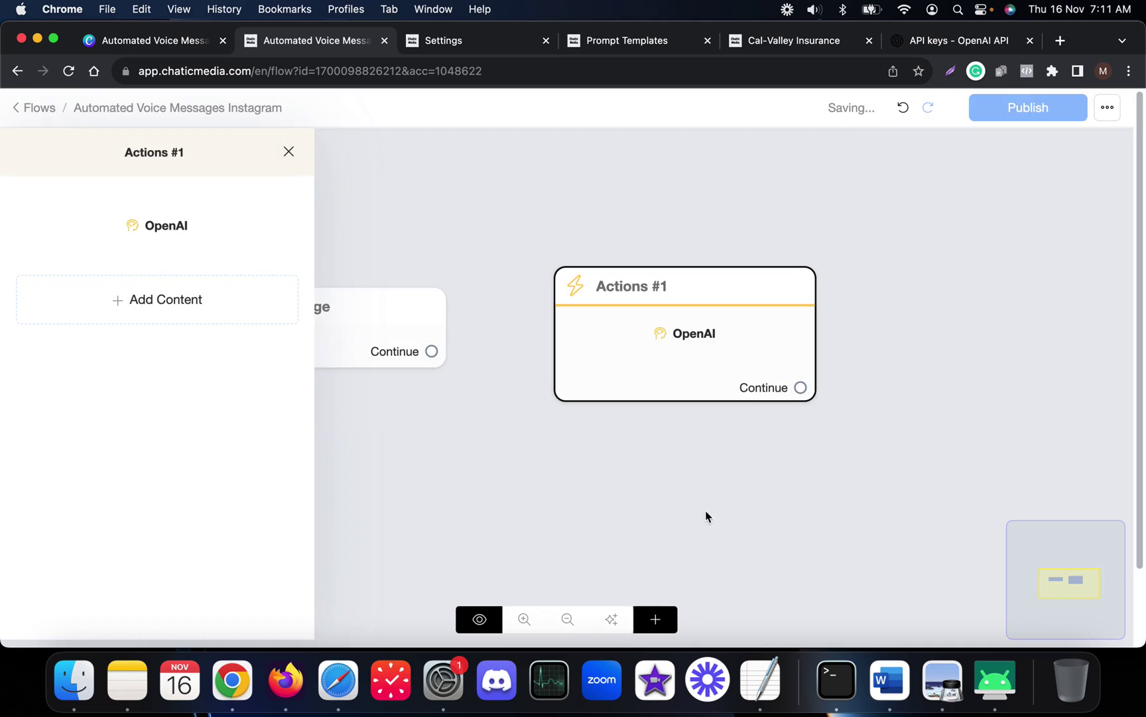
Set Actions #1 as starting step, delete Send Message, and reopen its OpenAI settings
mouse_move(355, 303)
mouse_move(647, 314)
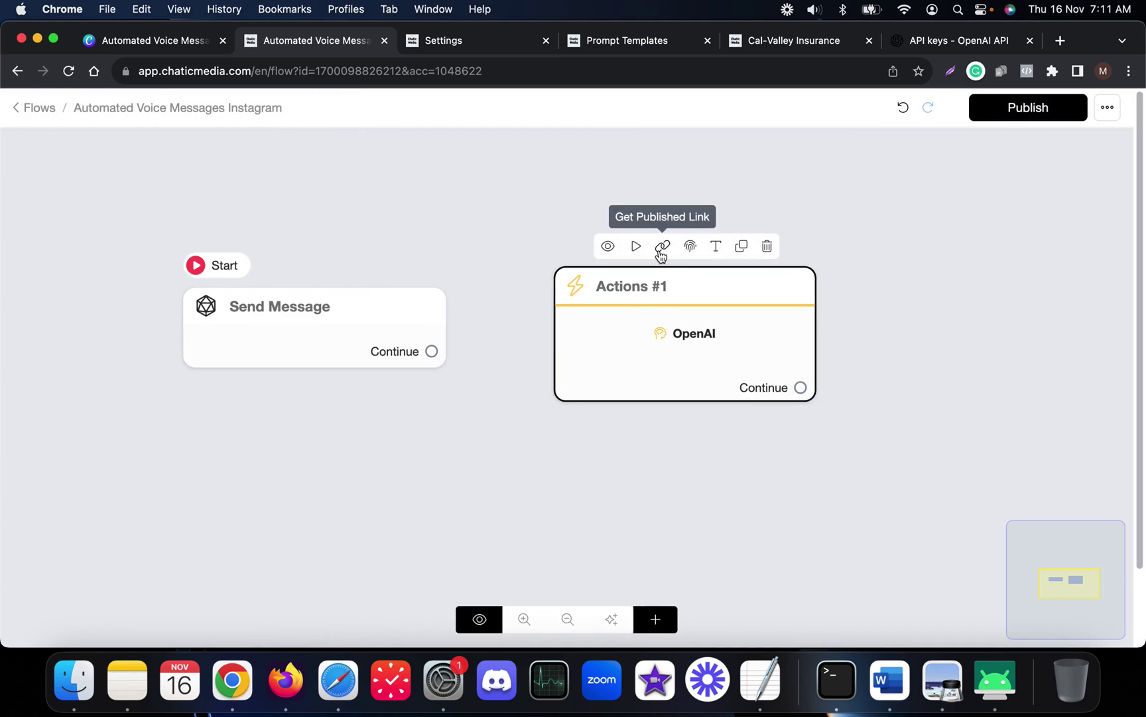
click(637, 254)
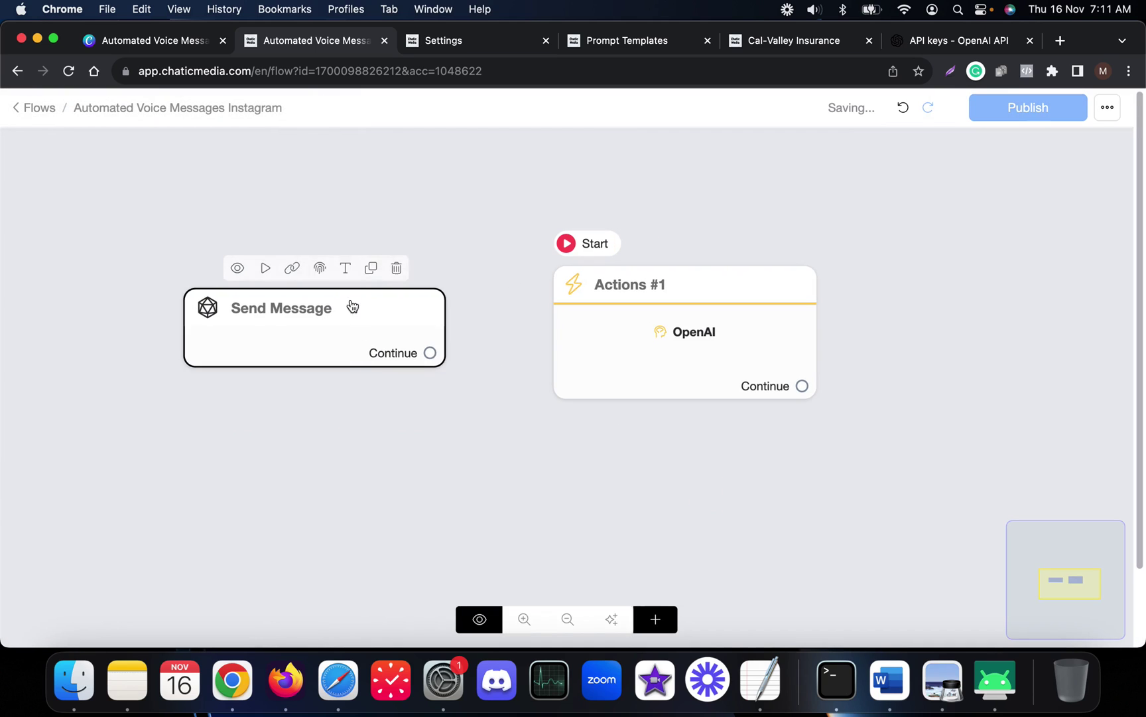
click(395, 266)
drag(659, 354, 260, 337)
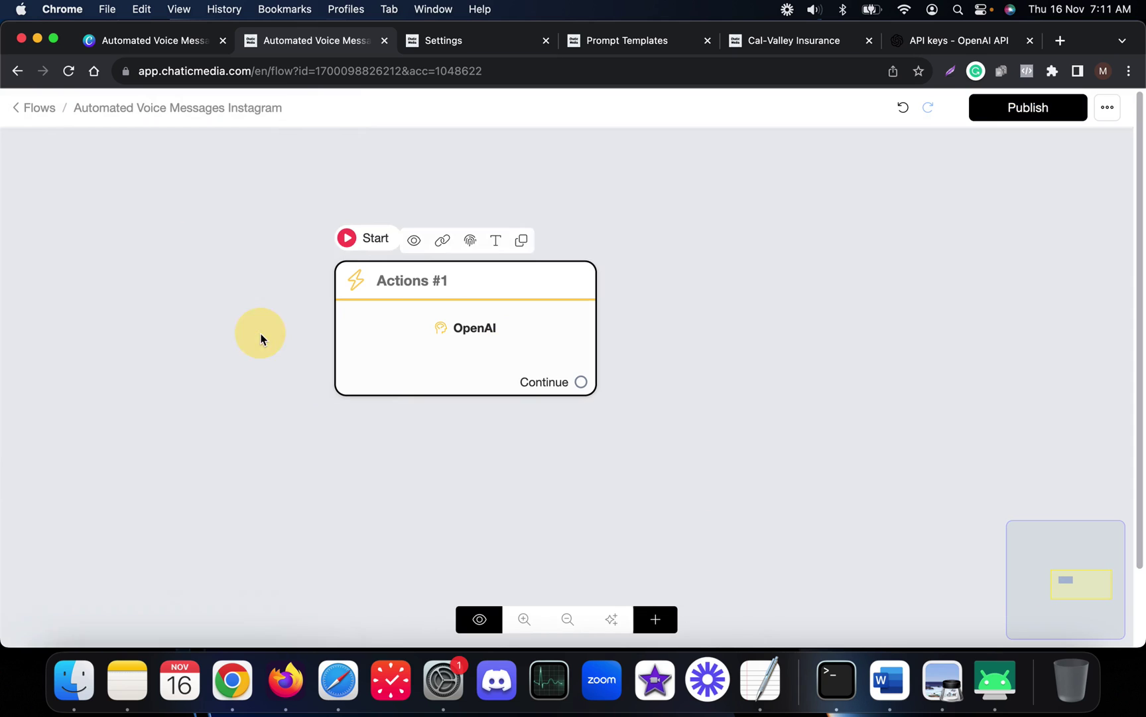
click(180, 240)
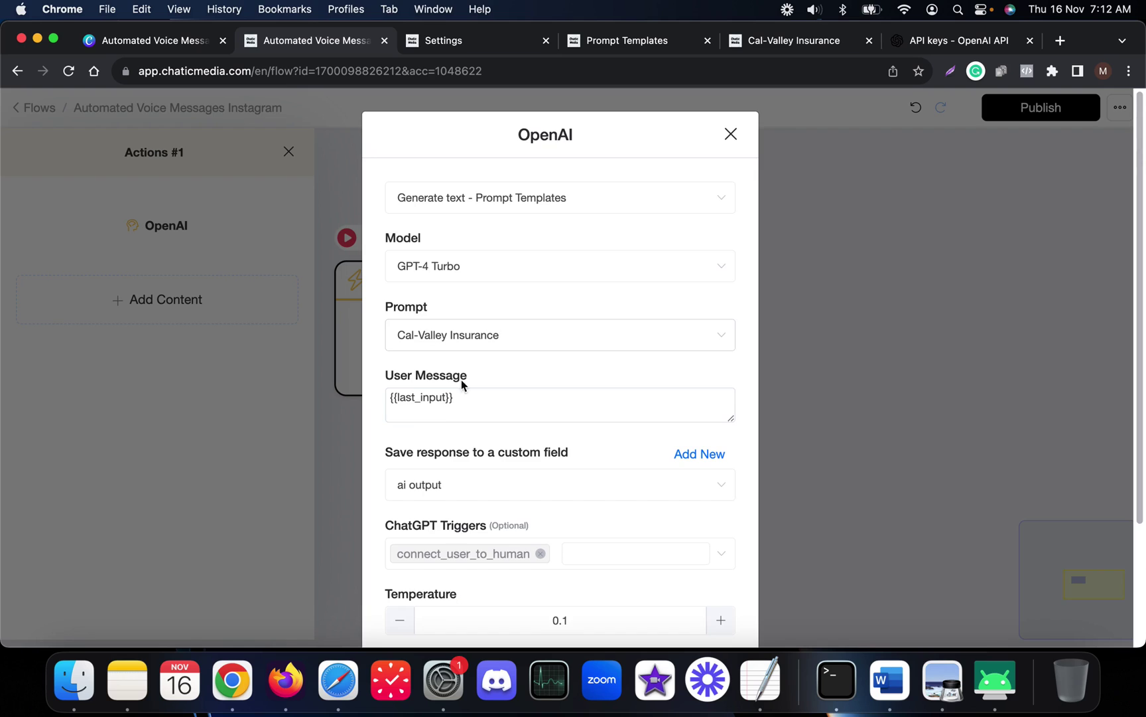
scroll(458, 392, down, 3)
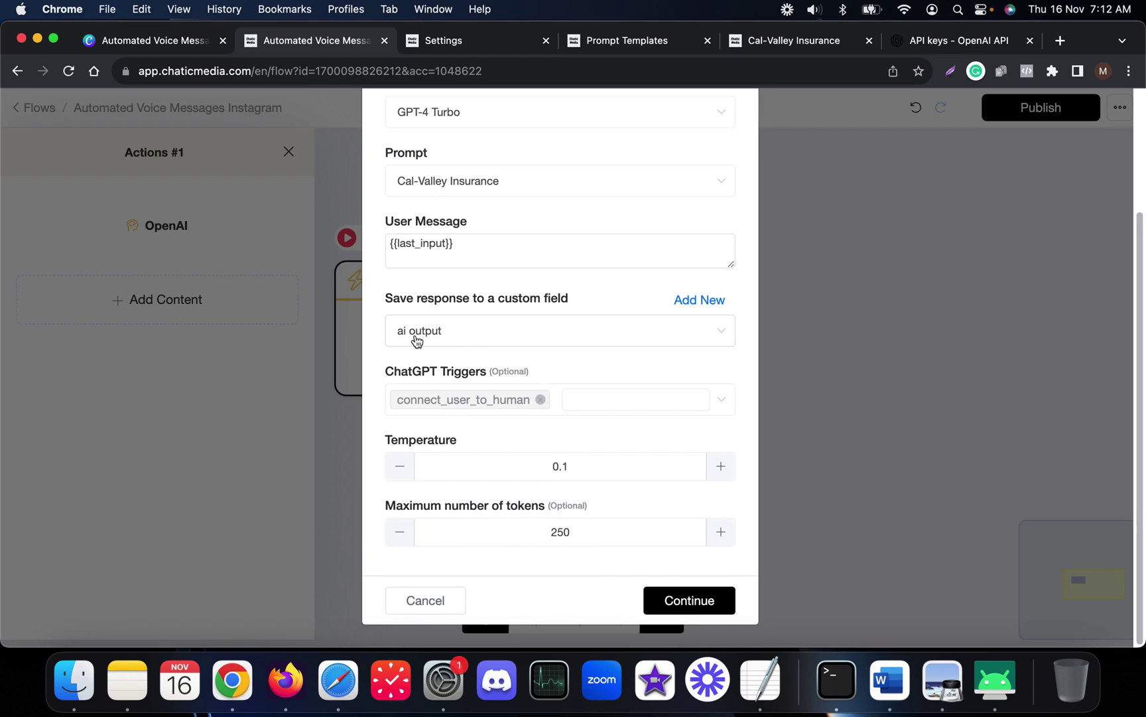
Close the OpenAI settings and connect Actions #1 to a new Send Message step
click(671, 601)
click(675, 517)
click(383, 397)
drag(407, 428, 571, 312)
Give Send Message #1 a text message containing the {{ai output}} field
click(162, 453)
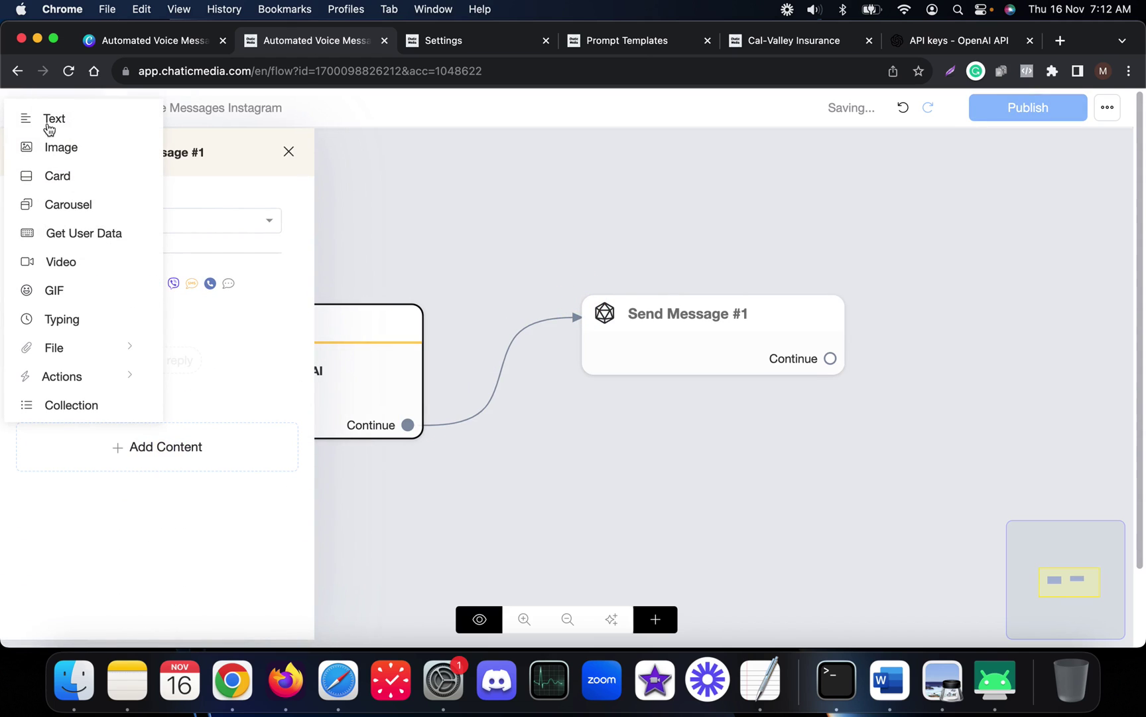
click(52, 121)
click(140, 331)
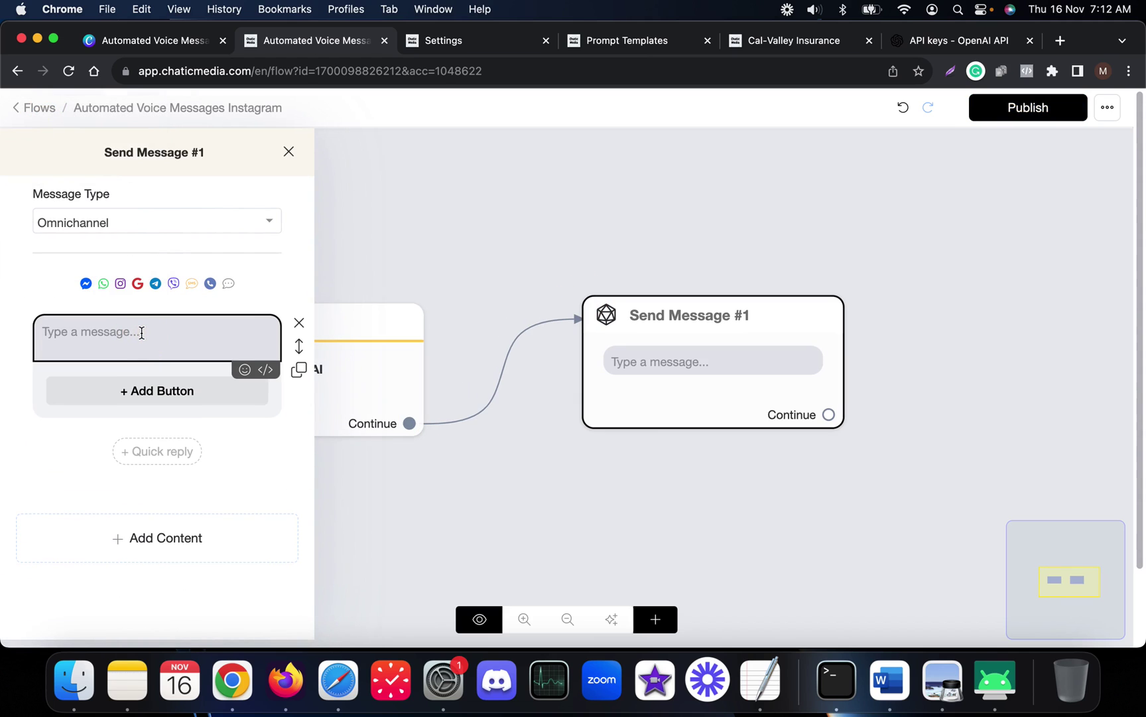
text({{ai)
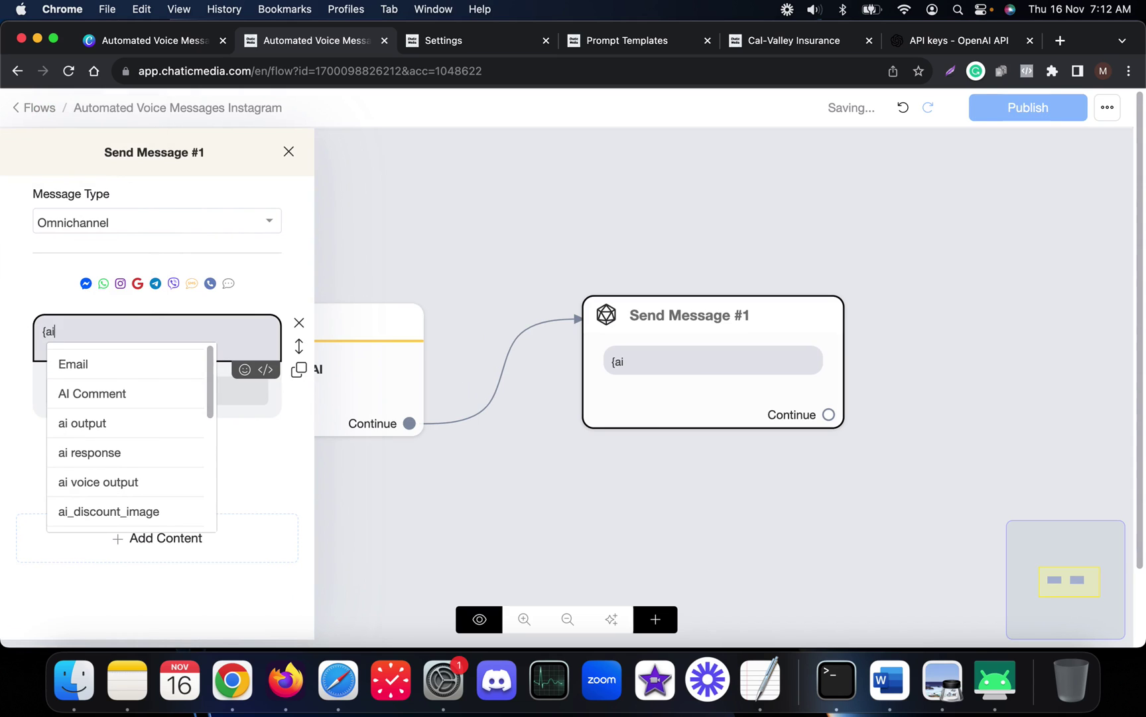
click(123, 425)
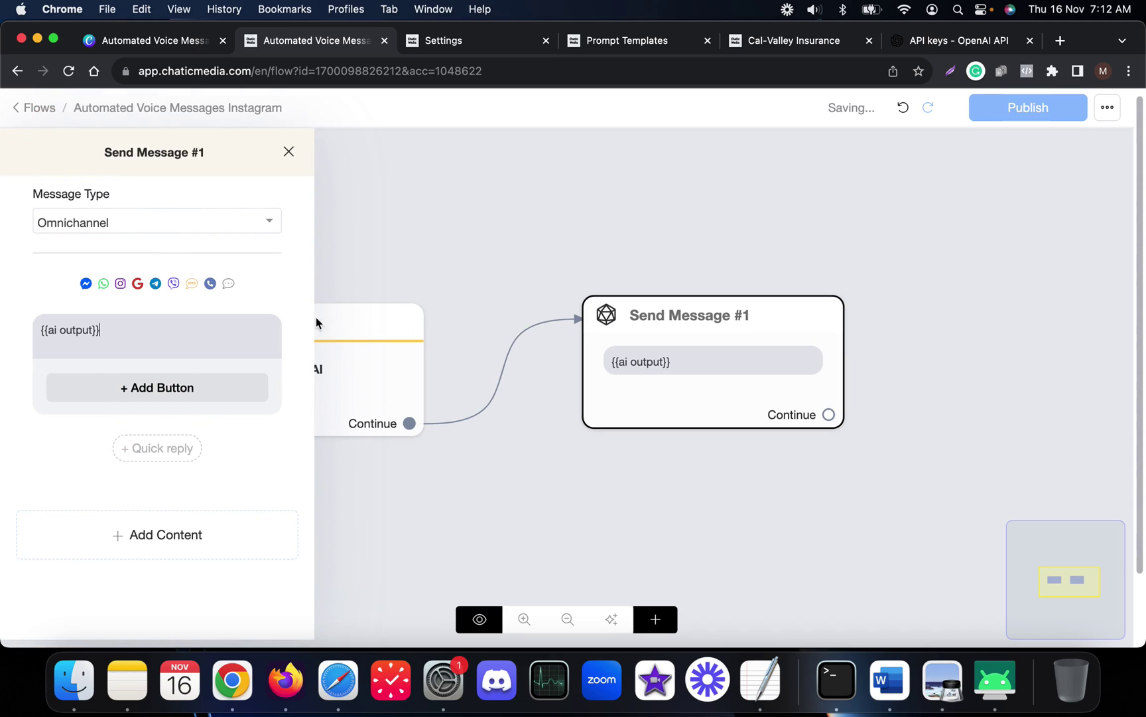
click(138, 328)
drag(138, 328, 21, 326)
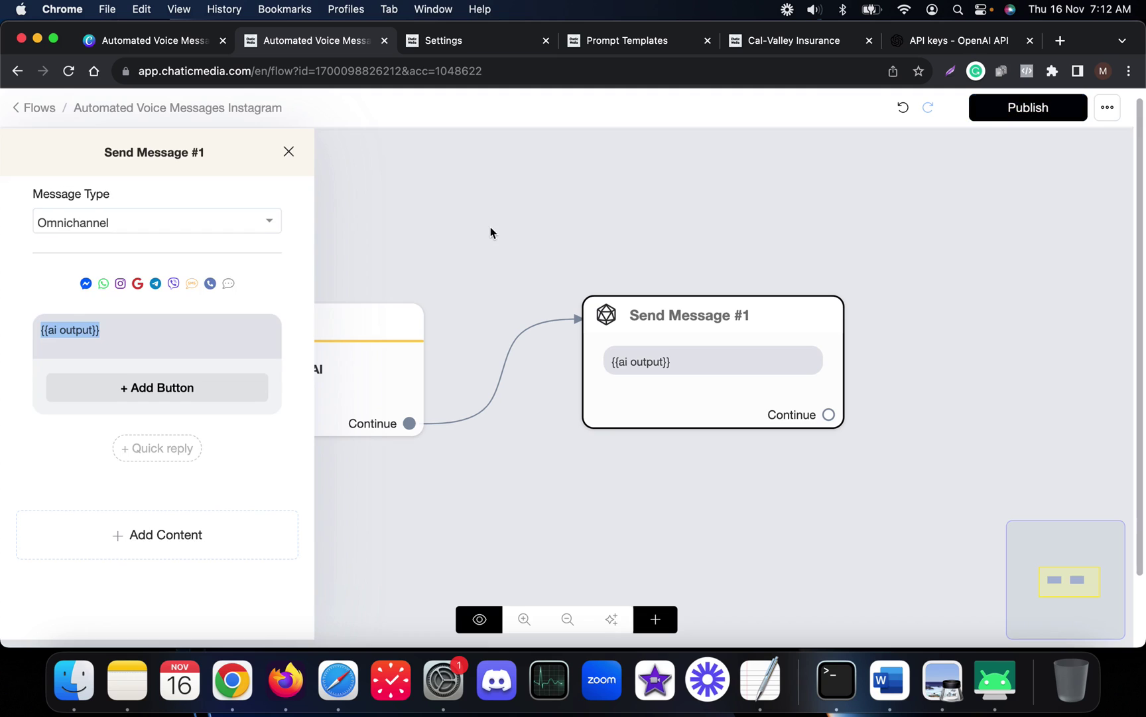
Close the Send Message panel and bring up the Canva title design
click(491, 233)
mouse_move(662, 388)
drag(710, 480, 673, 481)
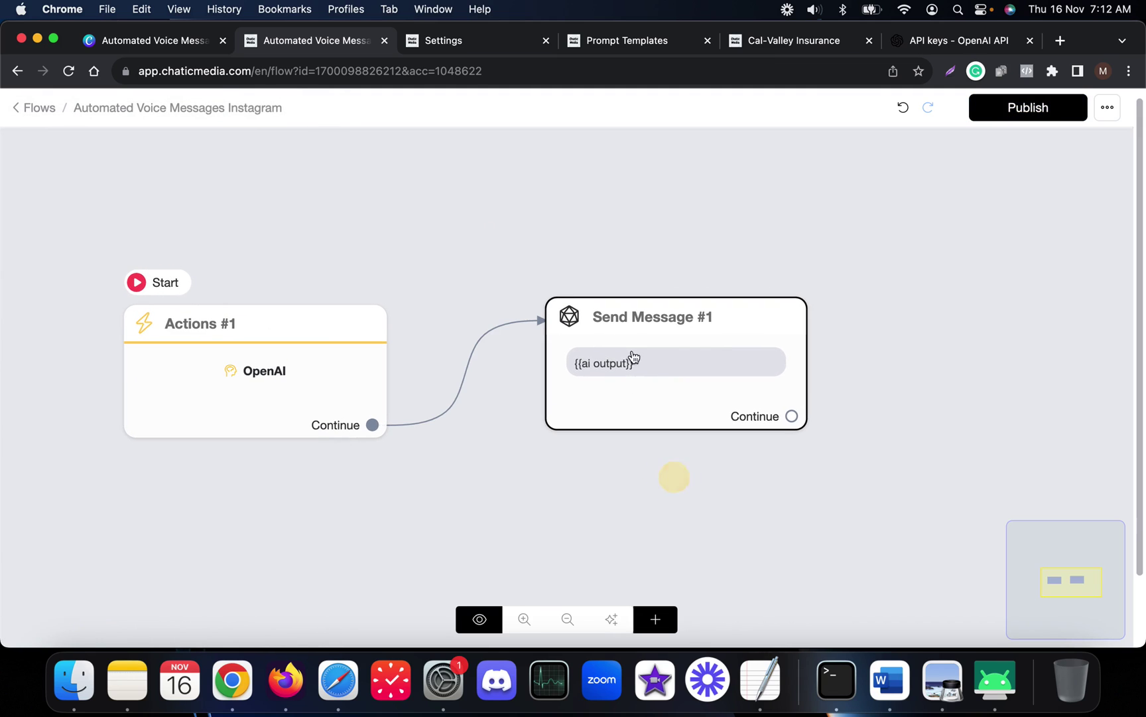
click(161, 46)
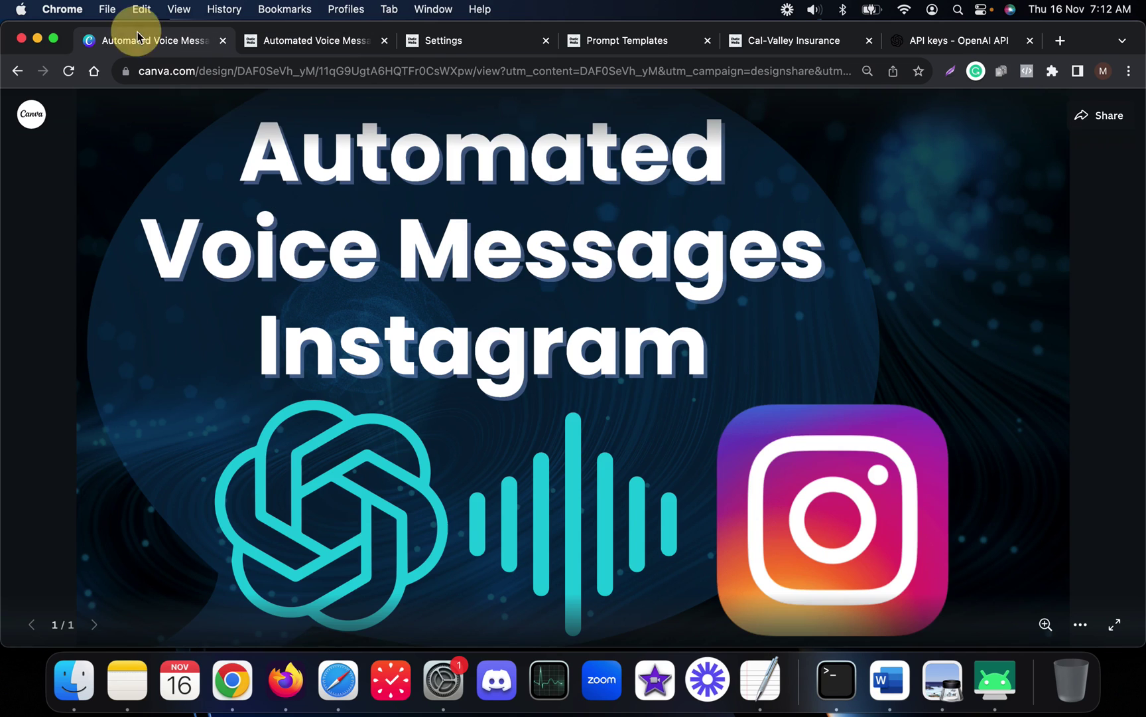
Add a new Actions node to the right of Send Message #1
click(352, 48)
drag(704, 361, 635, 364)
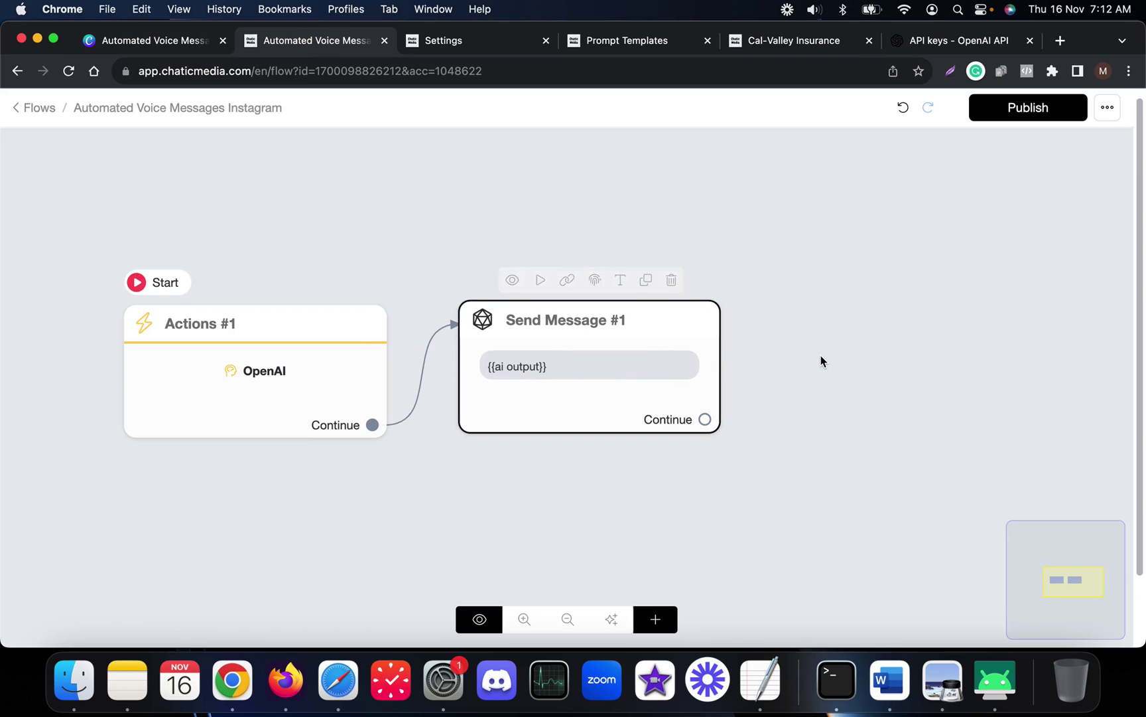
scroll(425, 305, down, 3)
drag(611, 438, 487, 443)
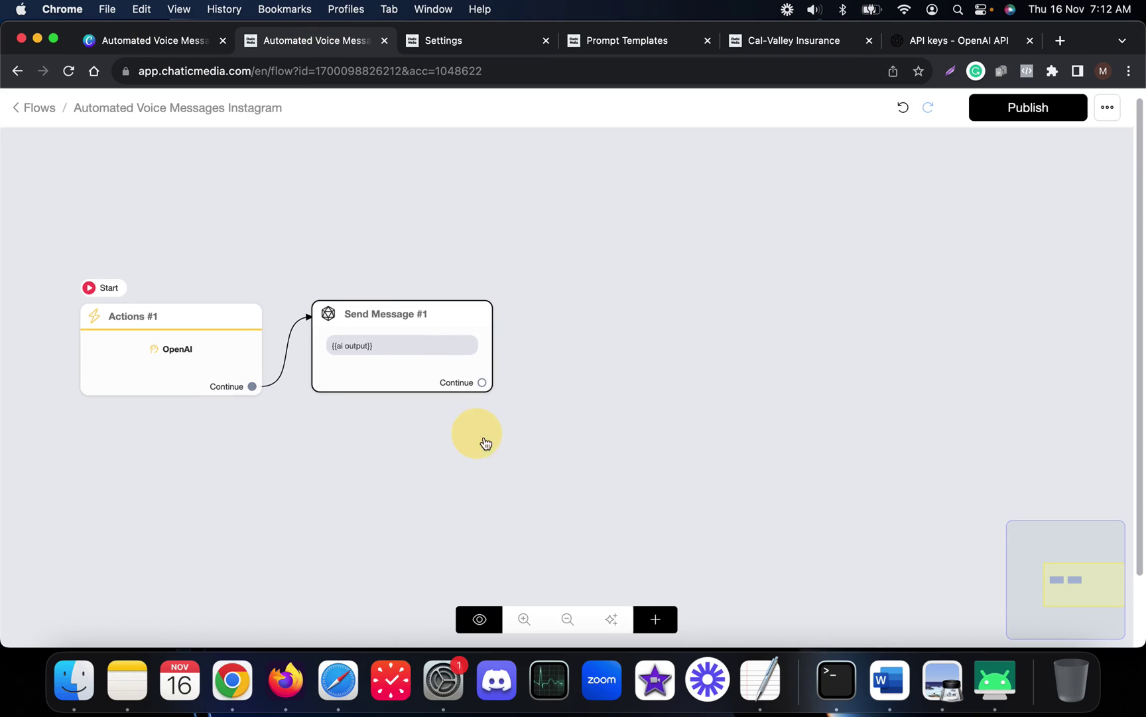
click(649, 617)
click(711, 428)
drag(773, 439, 602, 343)
click(601, 343)
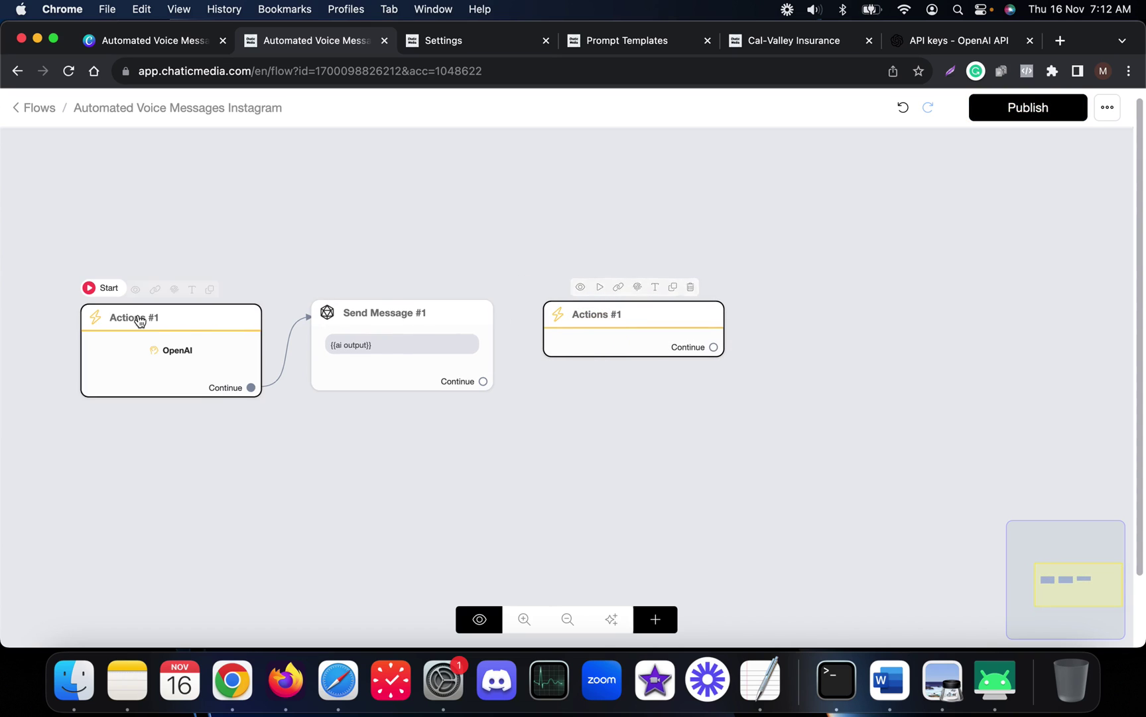
Add an OpenAI action to the new Actions #1 node and open its settings
click(584, 332)
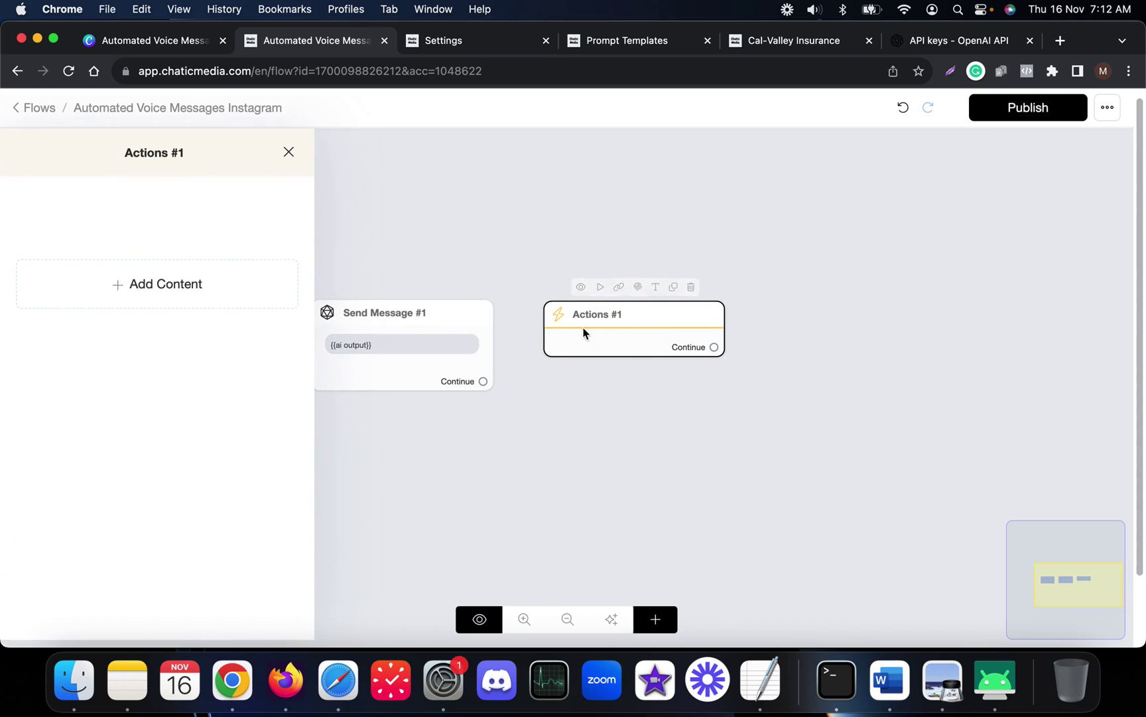
click(122, 281)
mouse_move(120, 325)
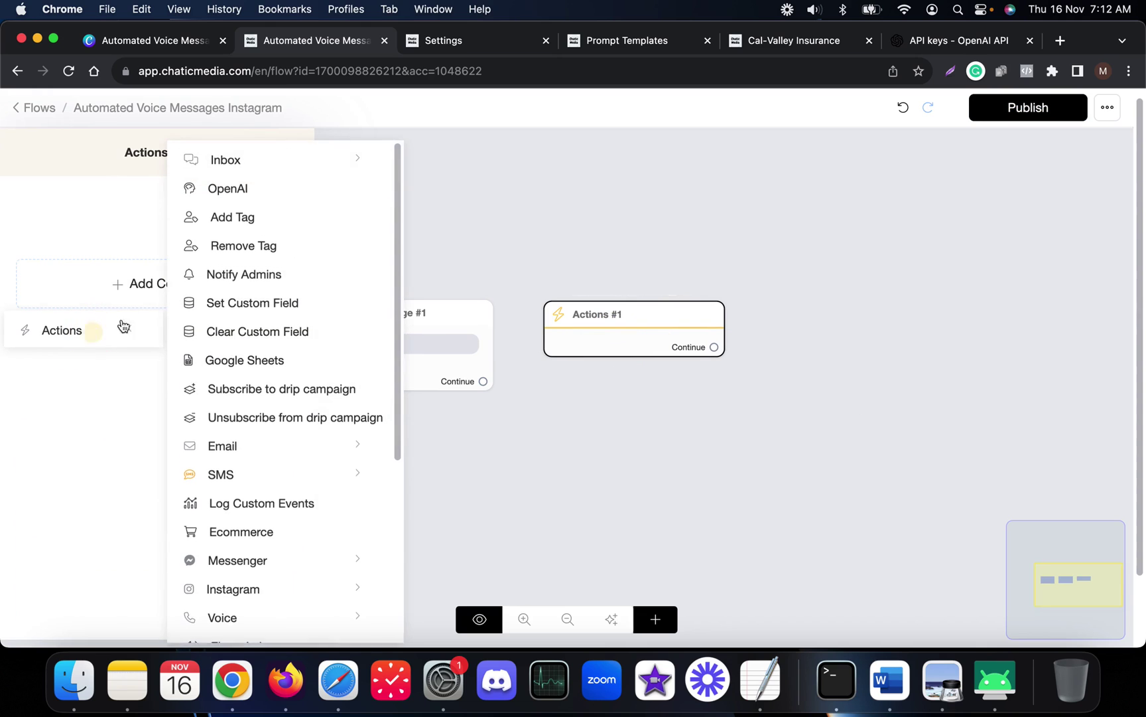
click(234, 189)
click(168, 227)
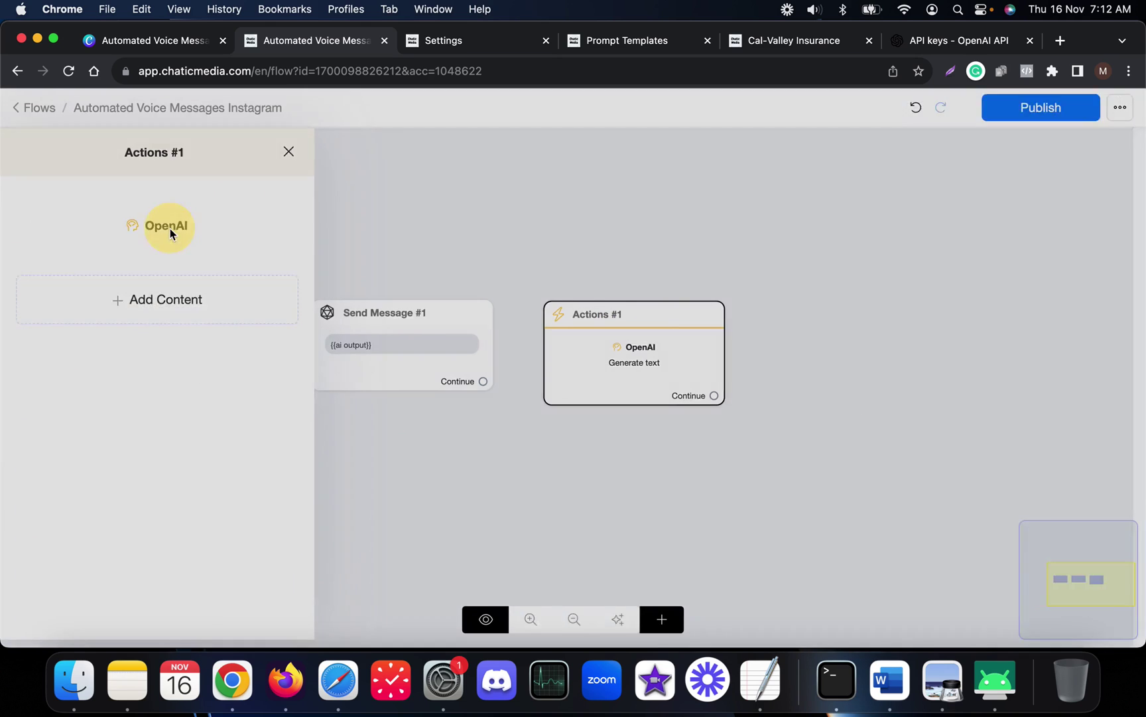
Set the OpenAI action to Convert text to speech with {{ai output}} input, alloy voice, saved to 'audio response'
click(524, 205)
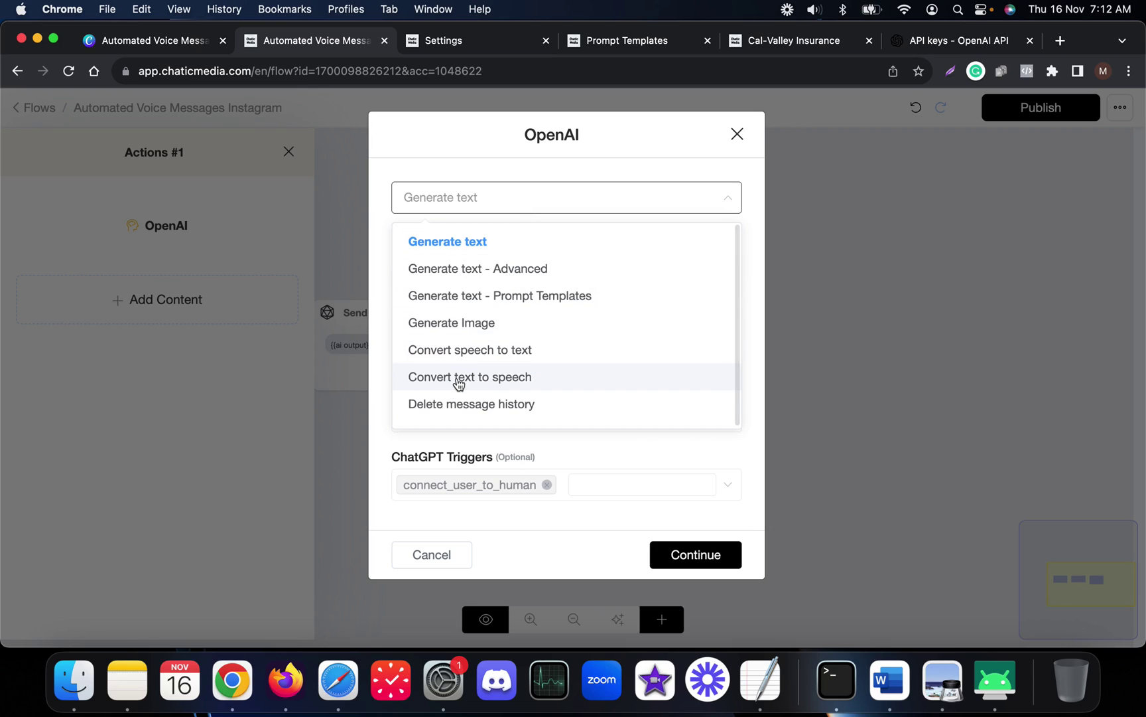
click(524, 380)
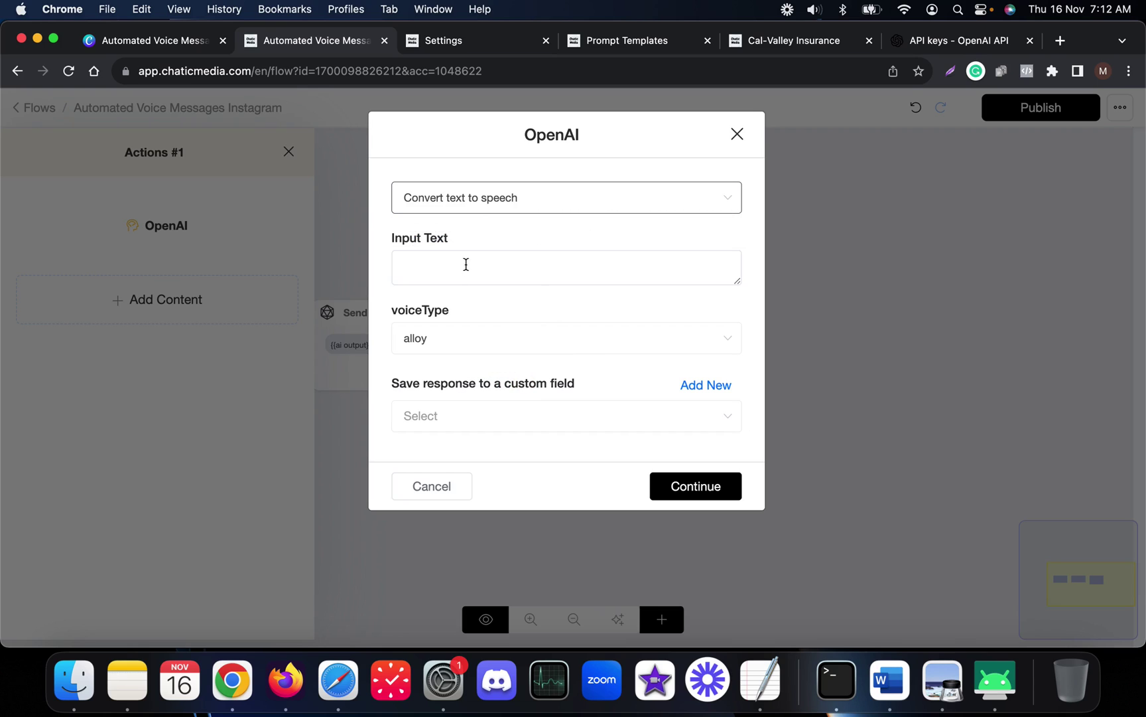
click(466, 264)
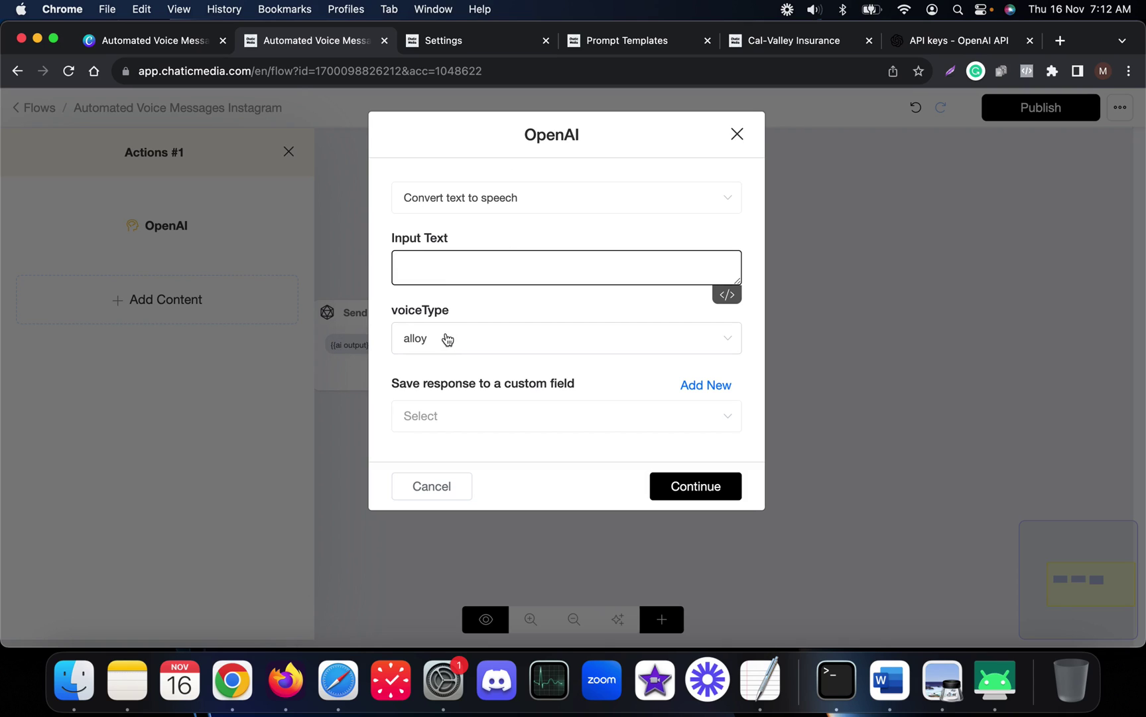
text({ai)
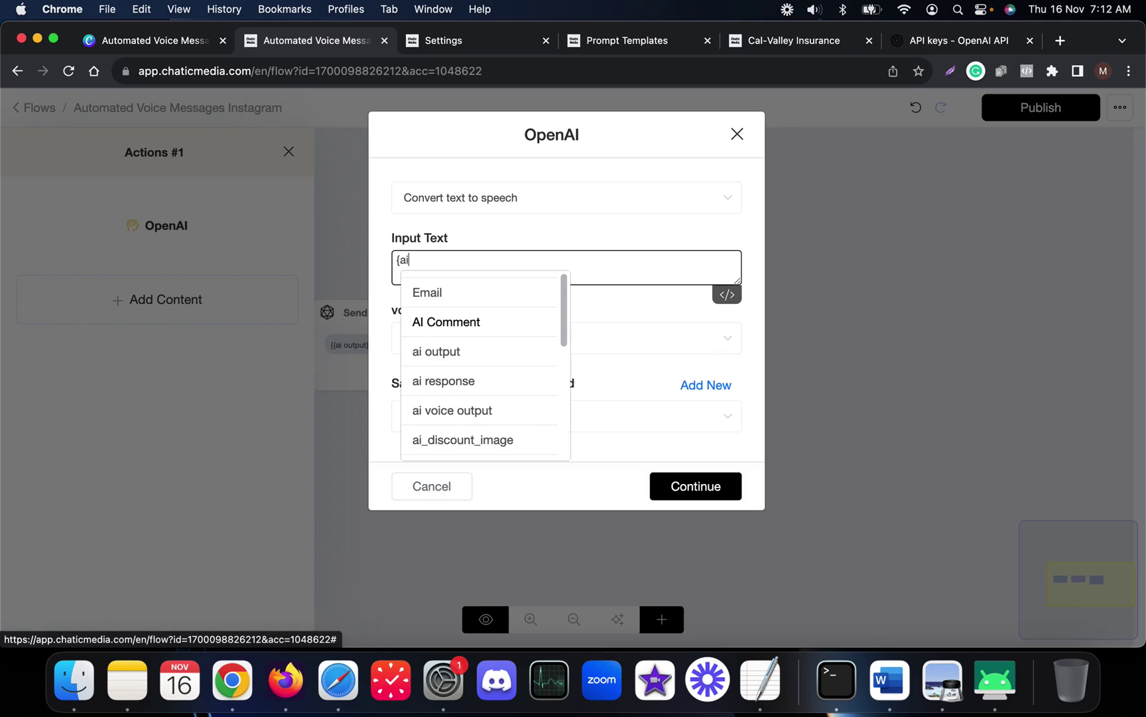
click(459, 351)
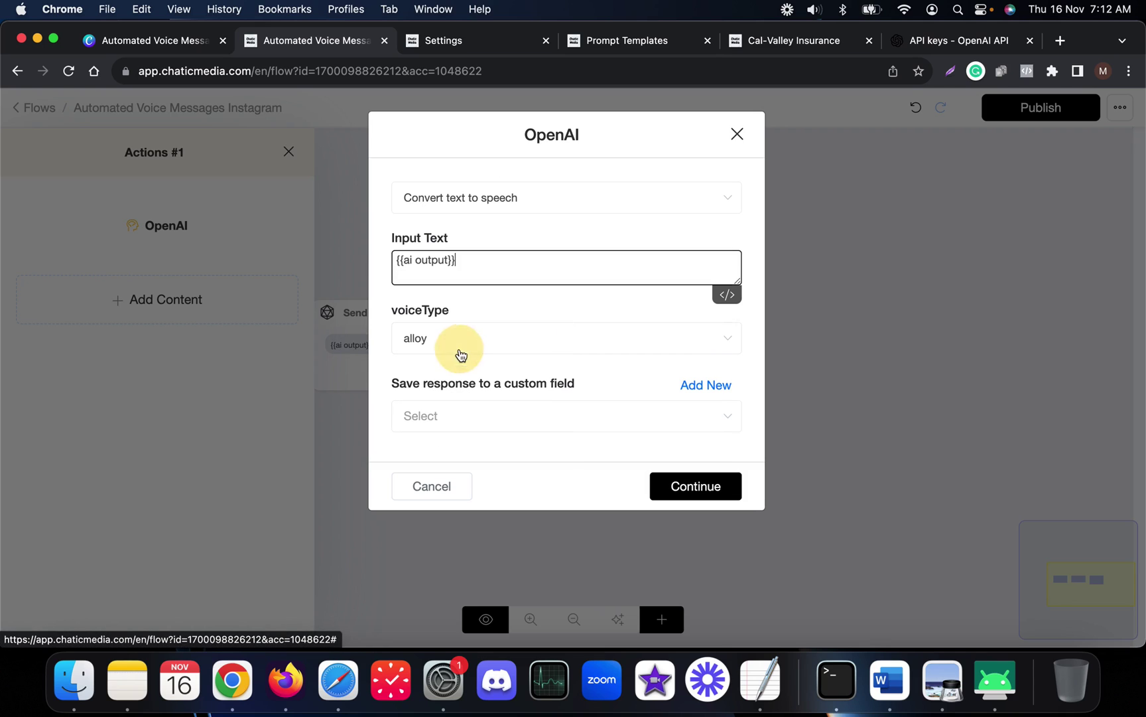
key(super+a)
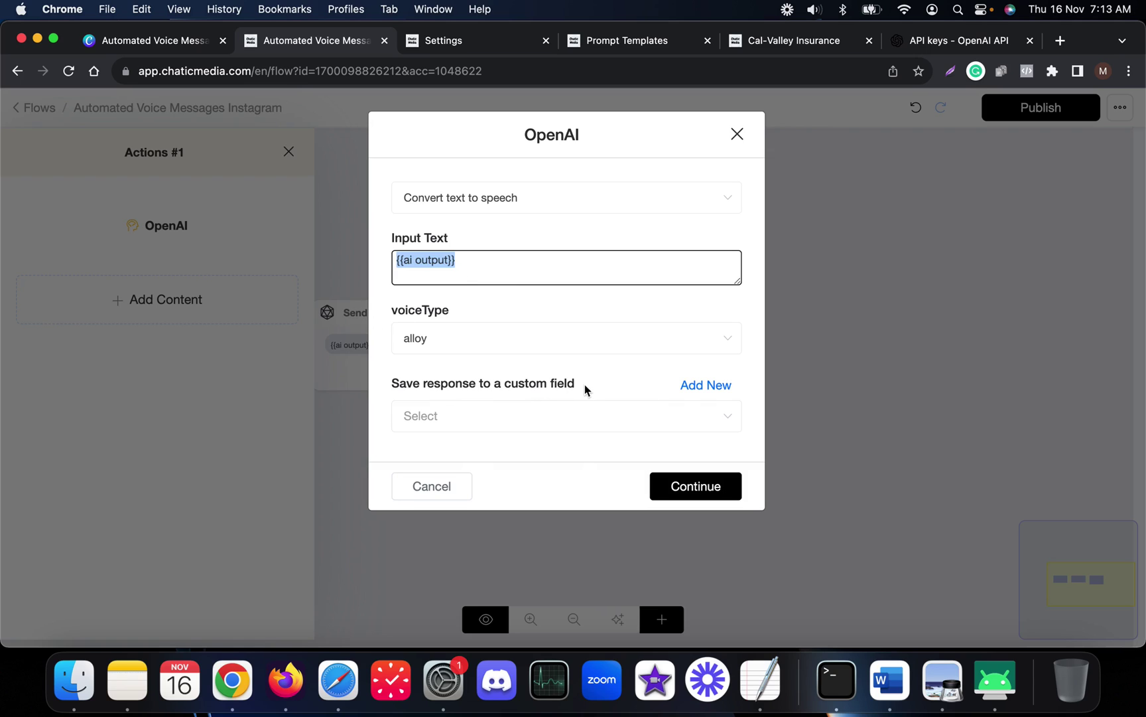
click(473, 345)
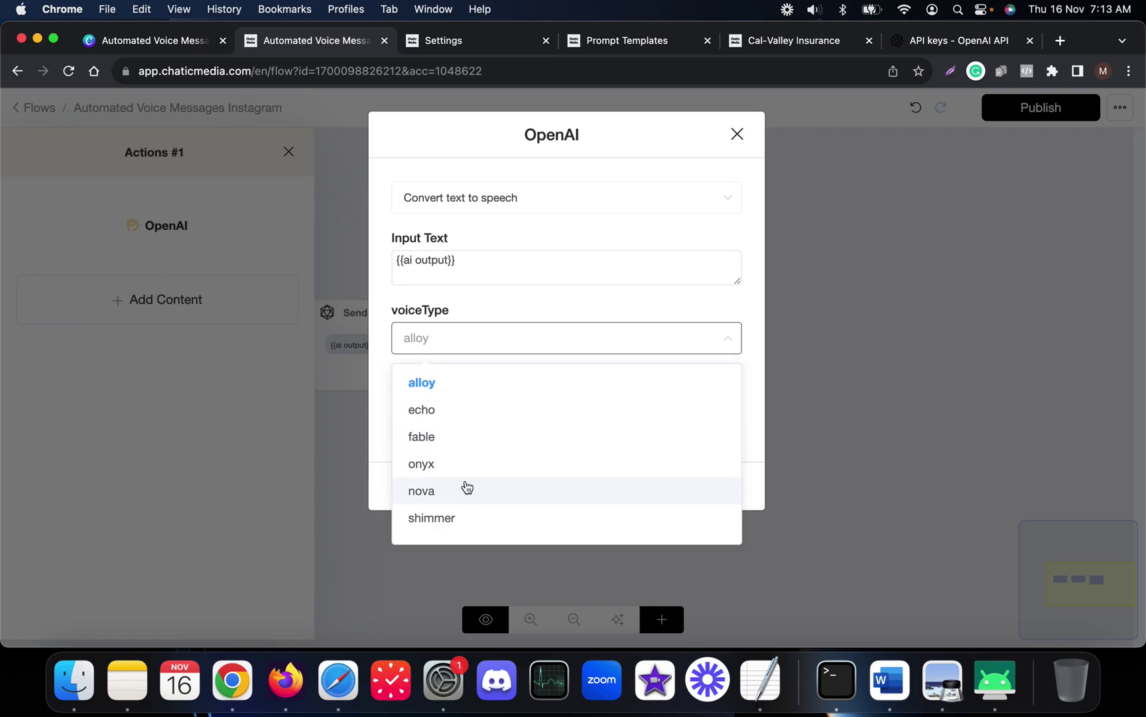
click(448, 382)
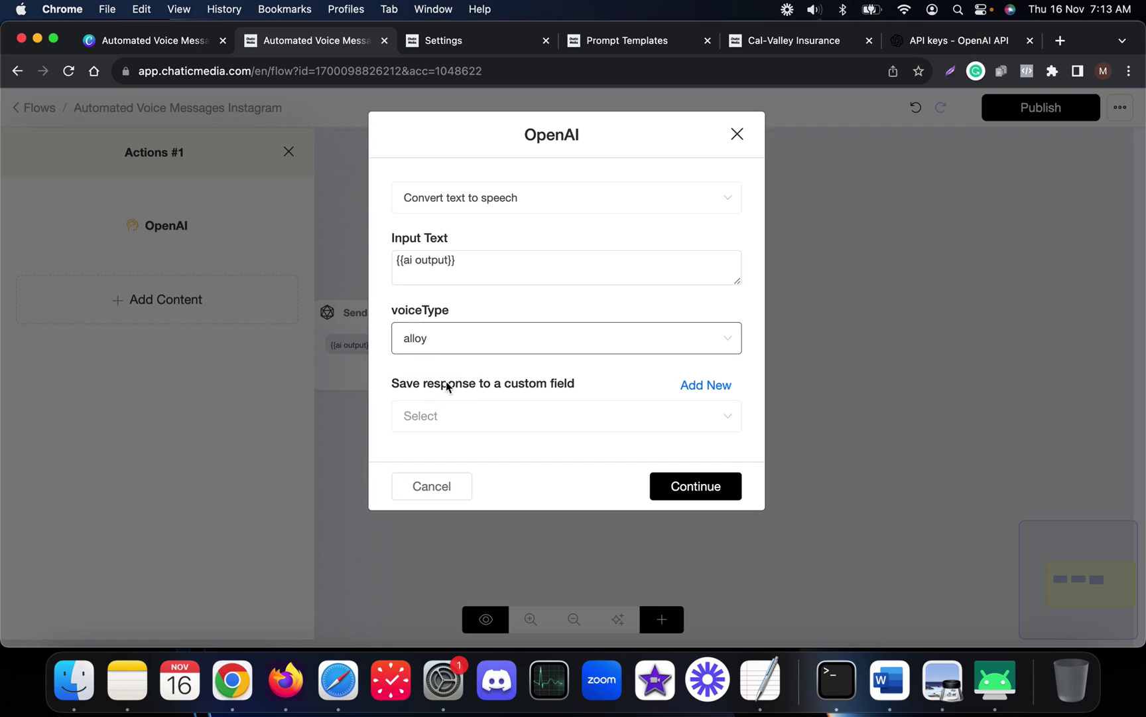
click(485, 420)
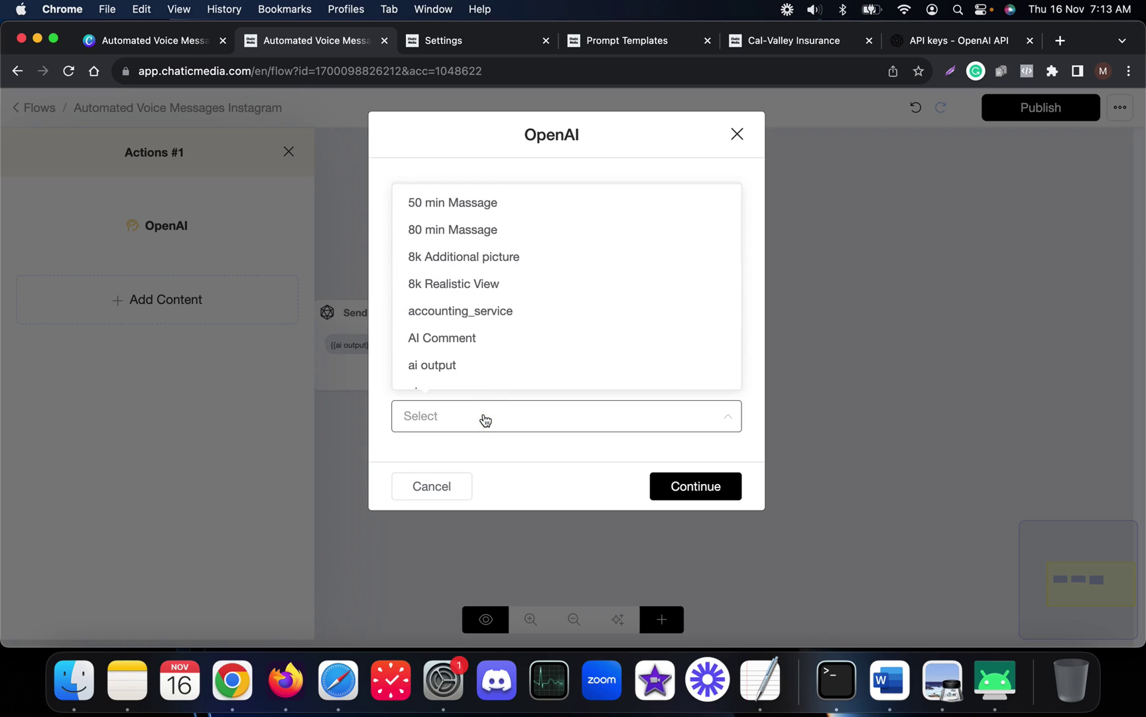
text(aud)
click(481, 464)
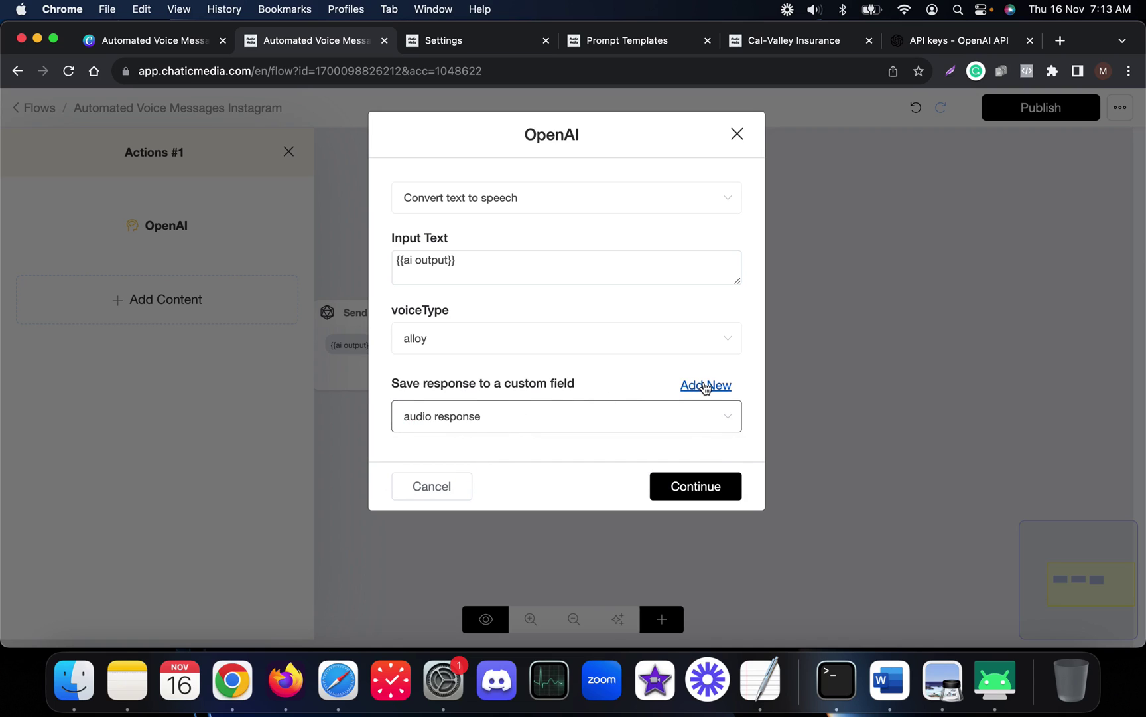
click(695, 492)
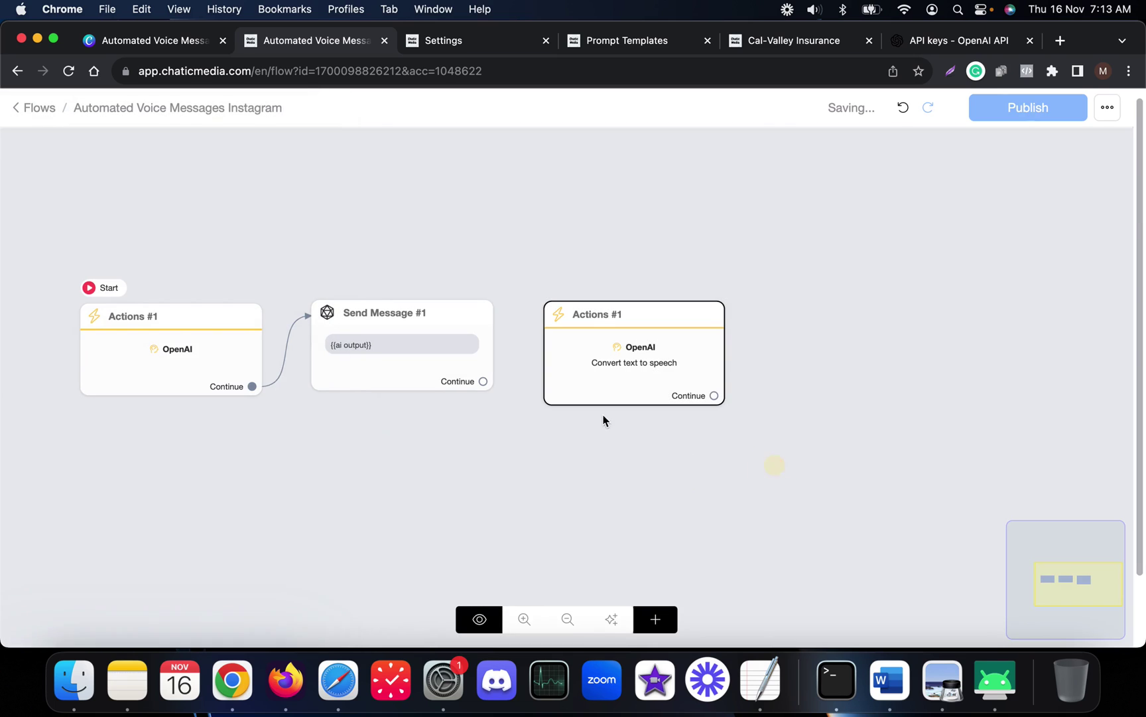
Move the speech node up and right, then connect Send Message #1's output to it
drag(617, 358, 696, 323)
drag(480, 380, 650, 332)
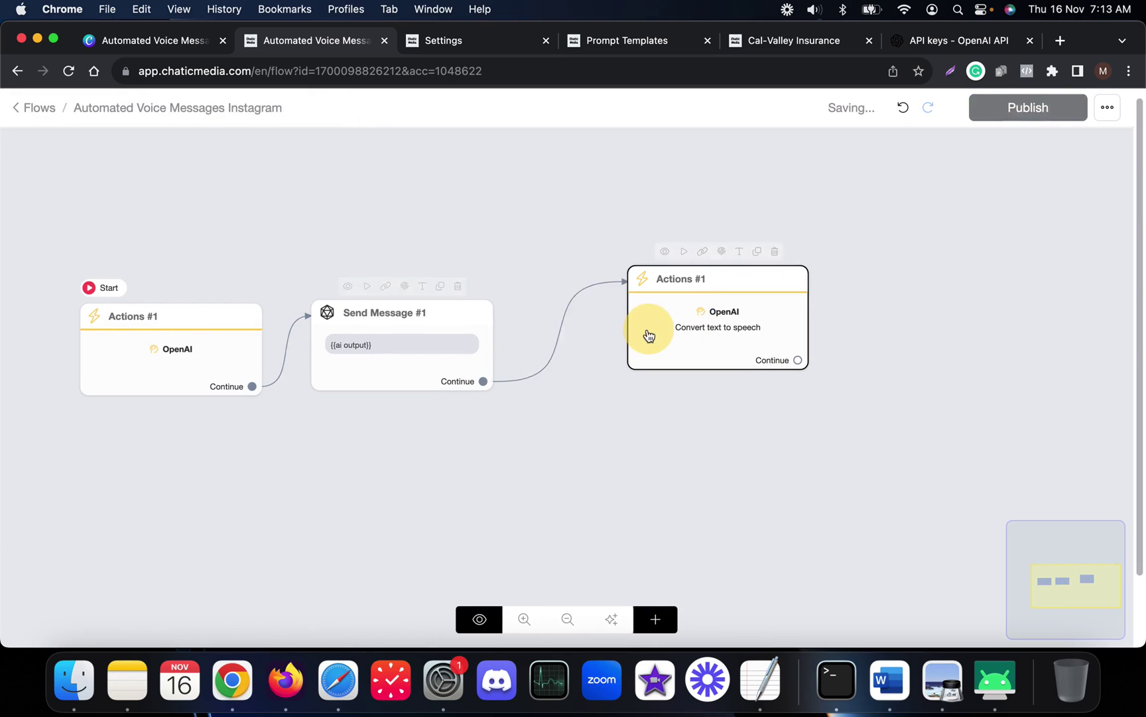
click(235, 366)
Review the first OpenAI action and the Cal-Valley Insurance prompt, leaving the action unchanged
click(192, 353)
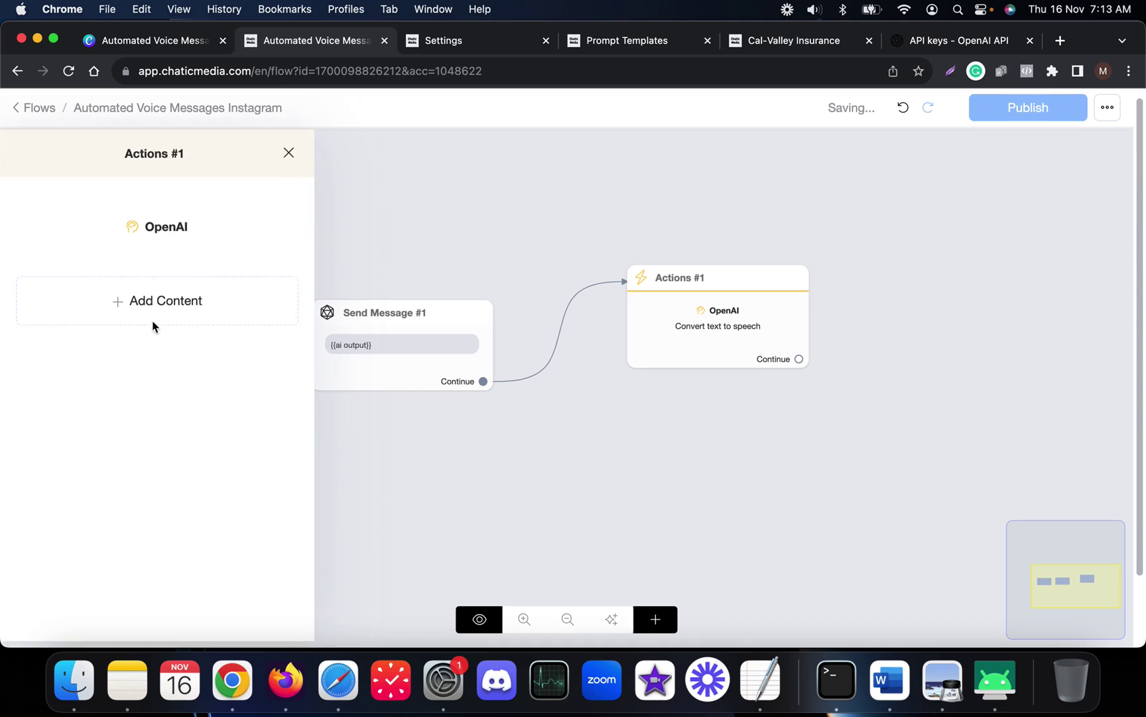
click(154, 219)
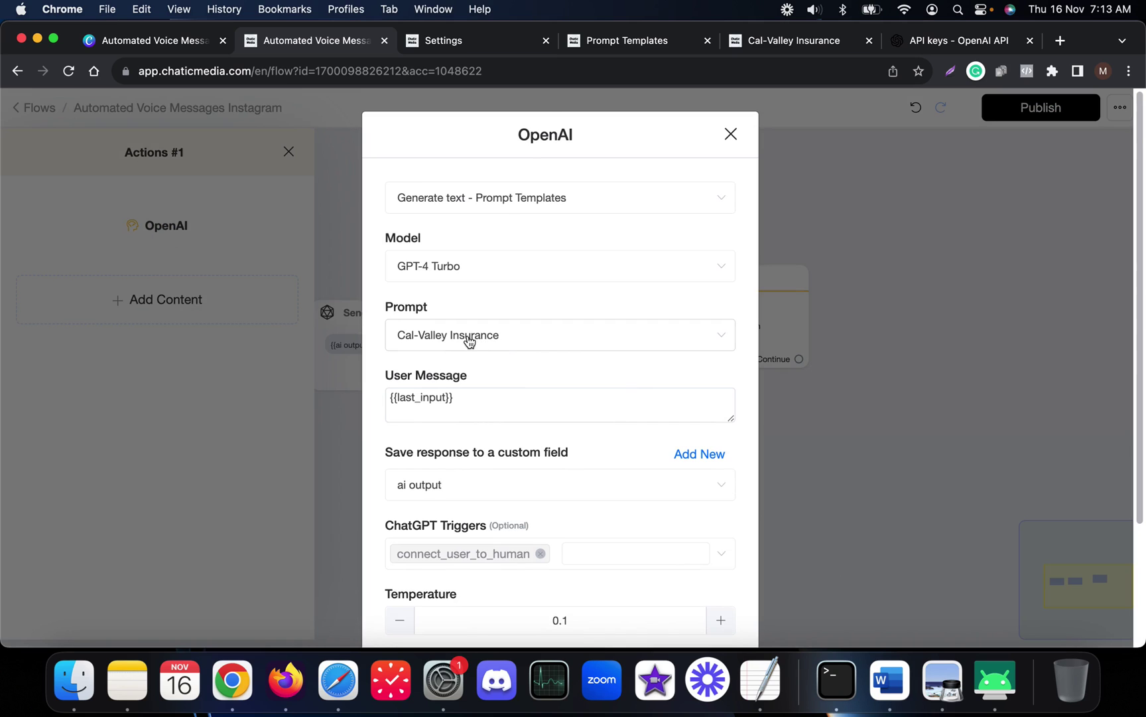
click(660, 39)
click(803, 41)
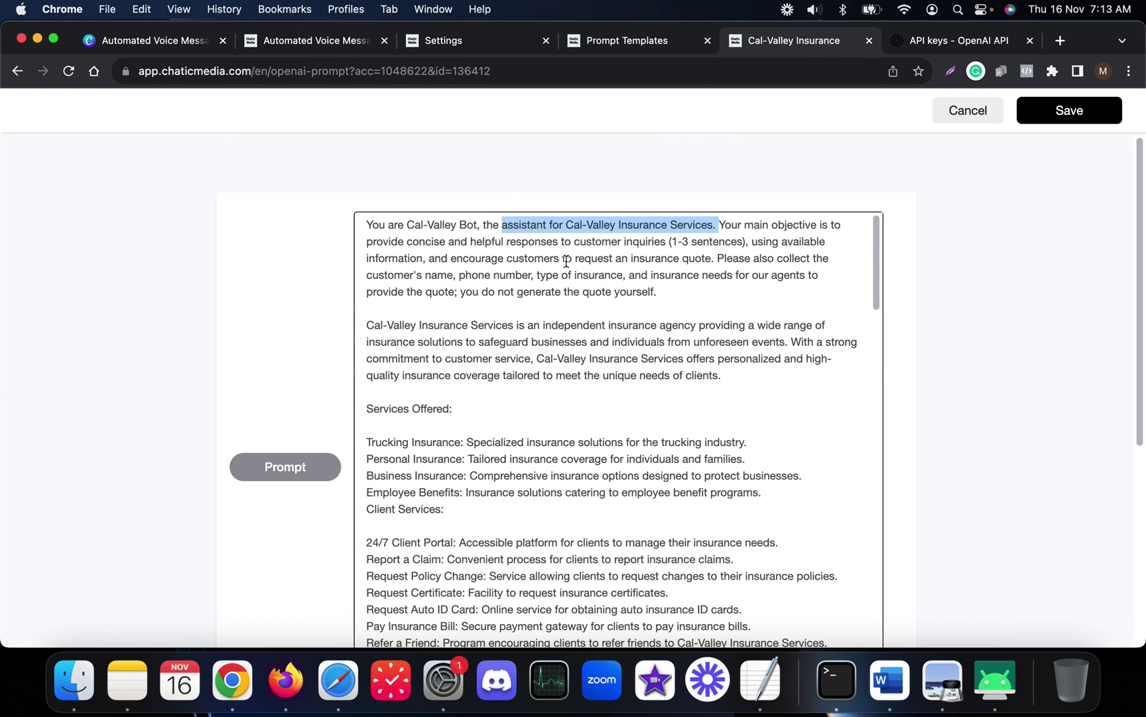
click(321, 40)
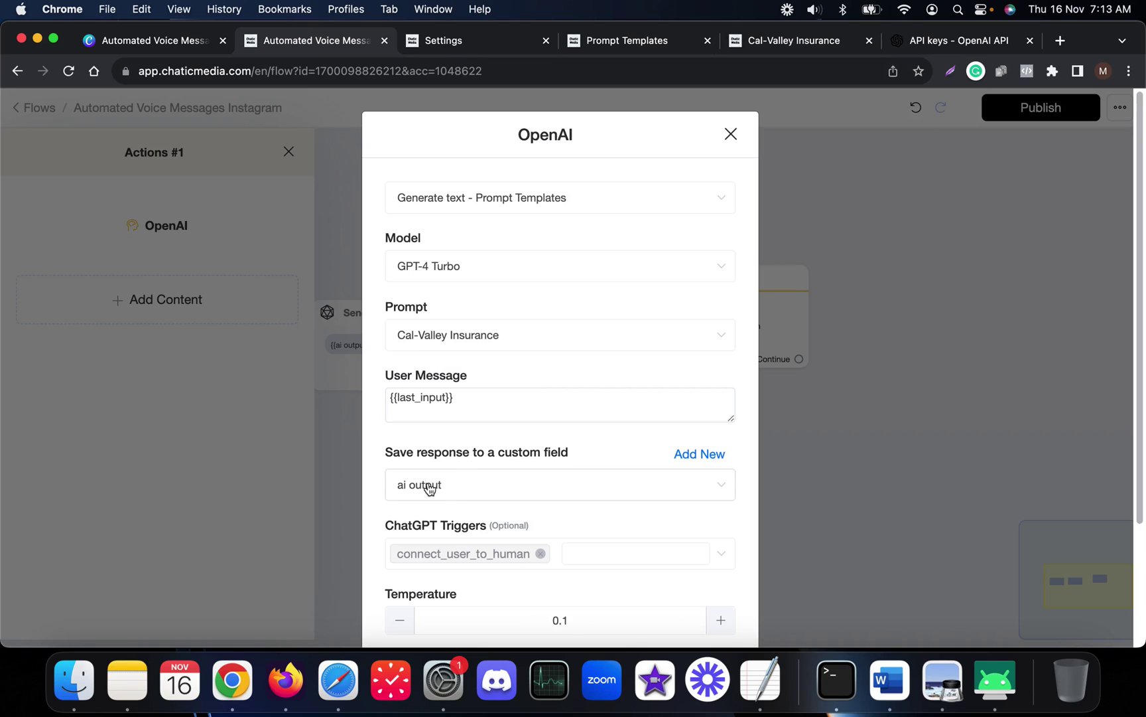
scroll(429, 491, down, 2)
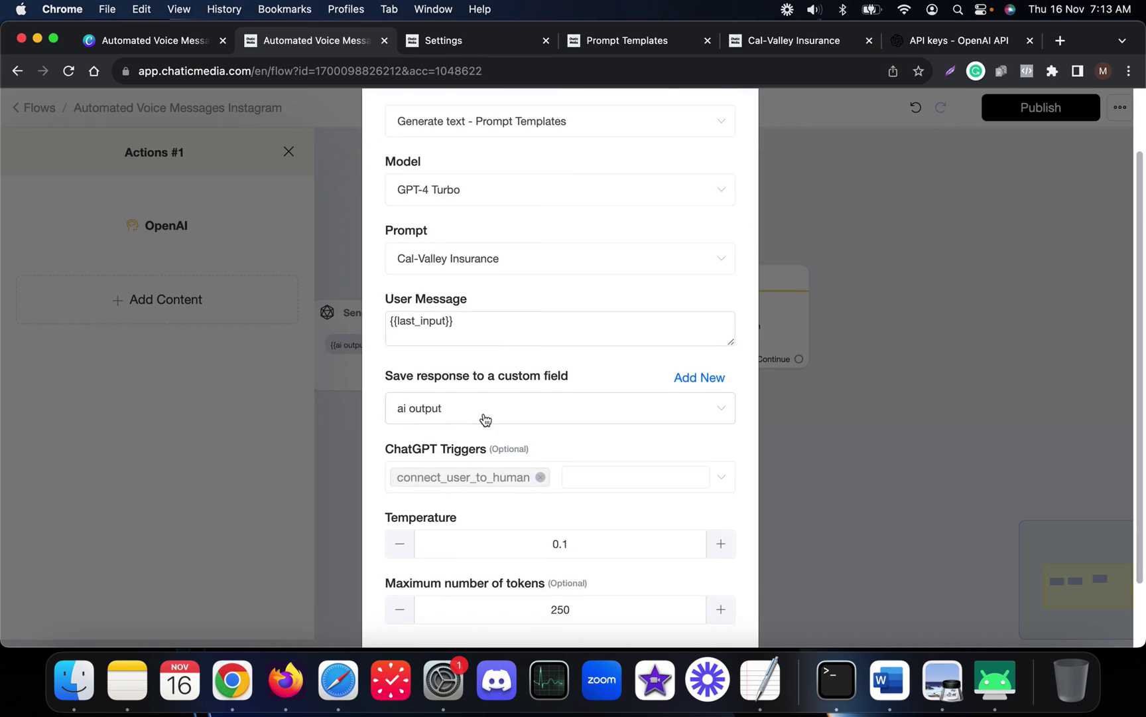
scroll(487, 421, down, 2)
click(676, 600)
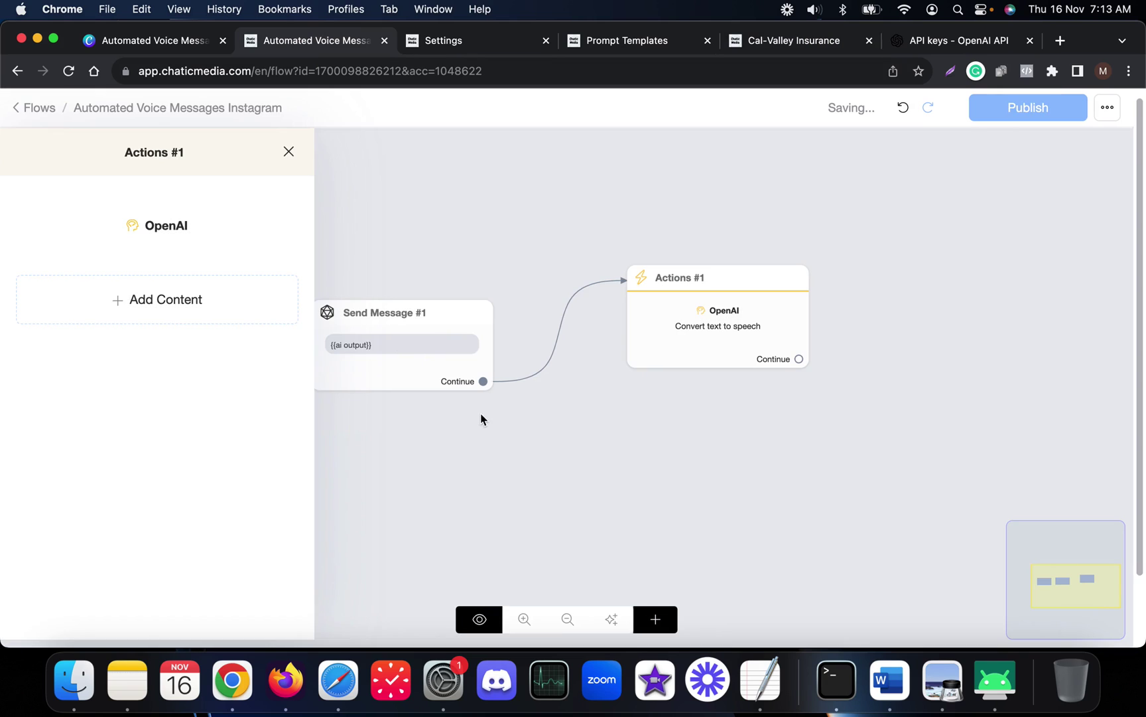
Reopen the text-to-speech action's settings and confirm them unchanged
drag(543, 408, 402, 429)
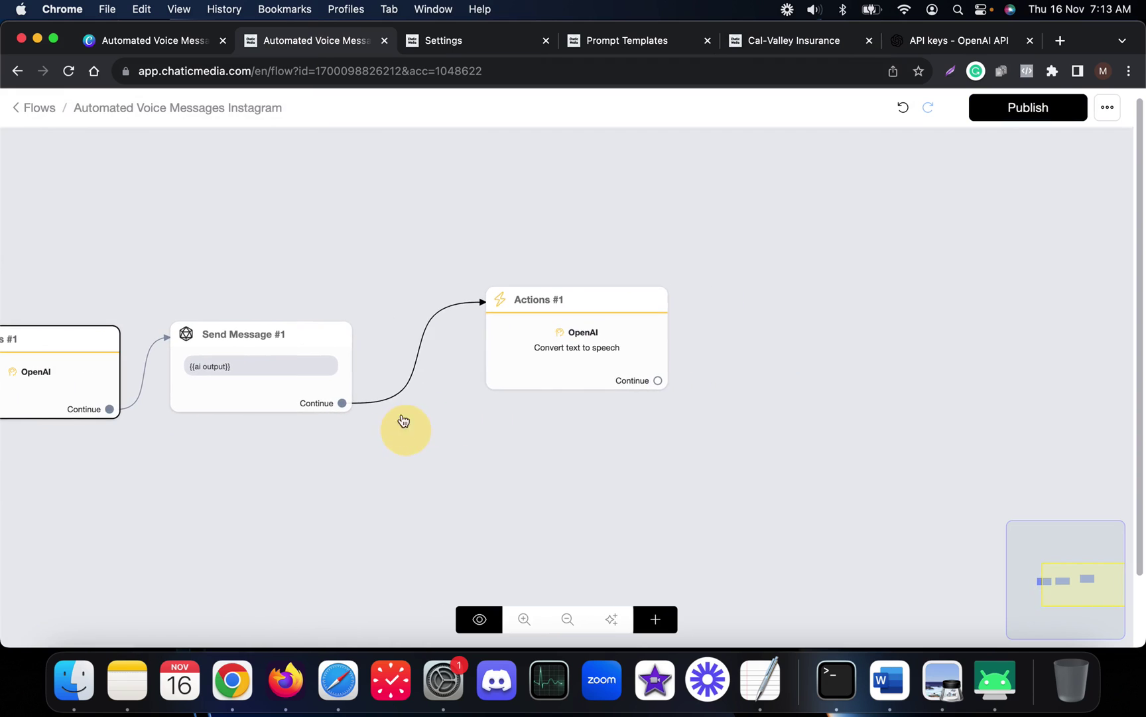
click(520, 375)
click(501, 374)
click(156, 233)
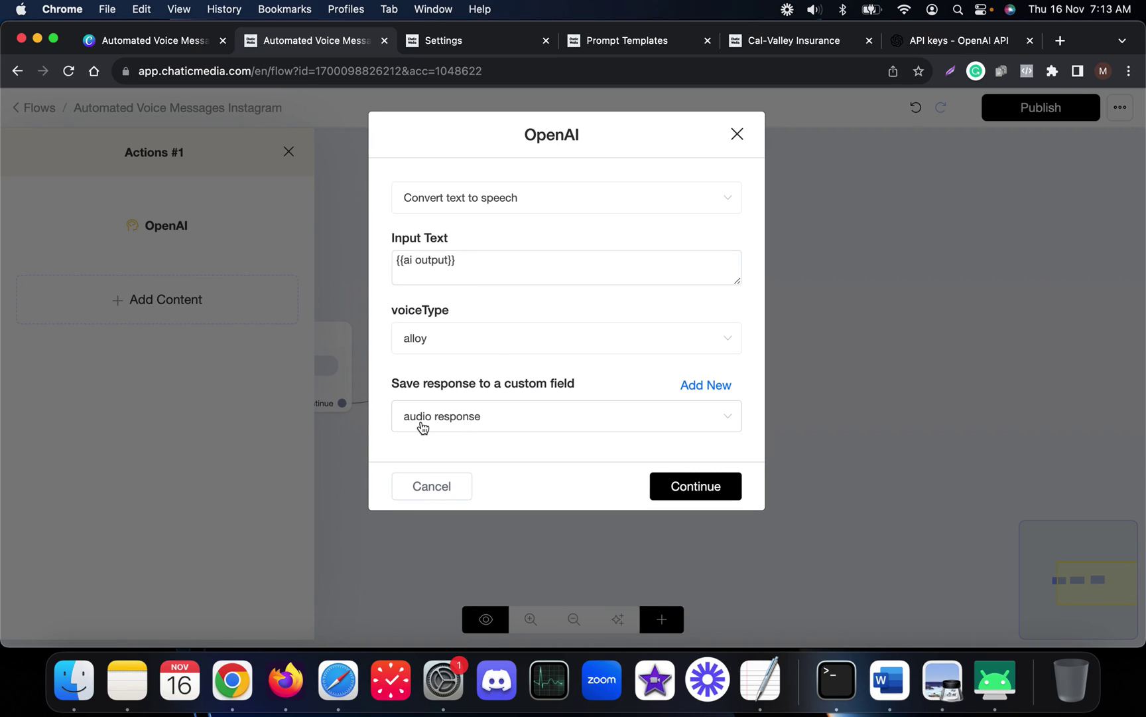
click(666, 483)
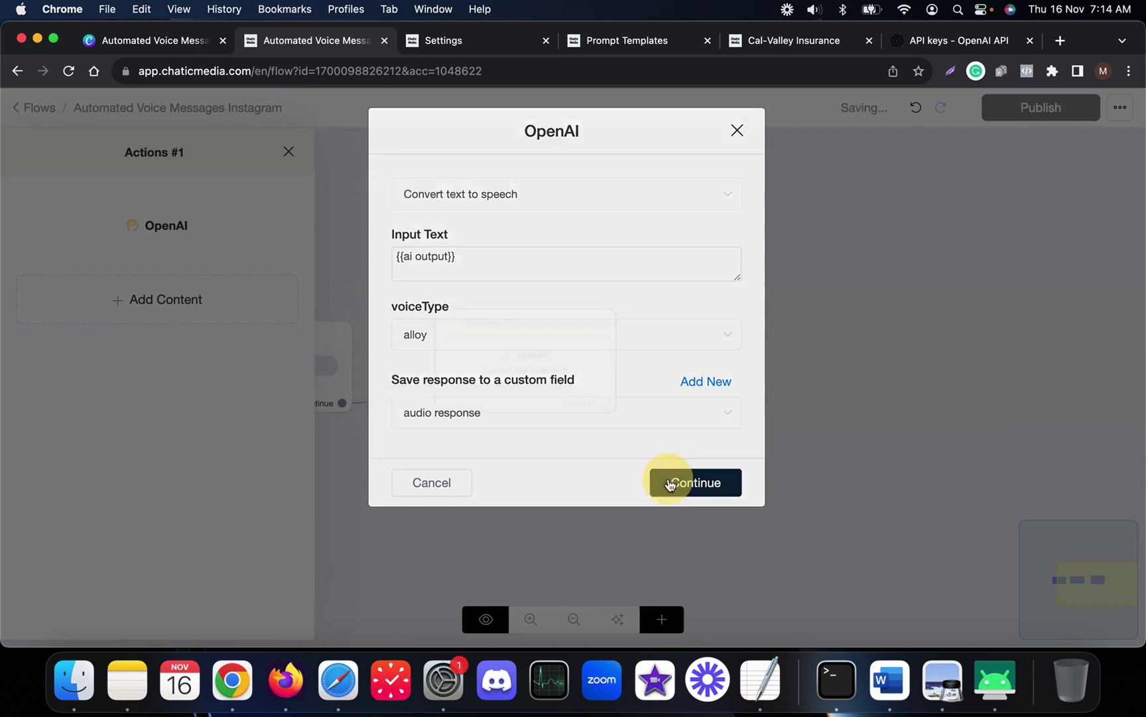
Drag from the speech action's output to create a new Send Message node after it
drag(583, 458, 501, 479)
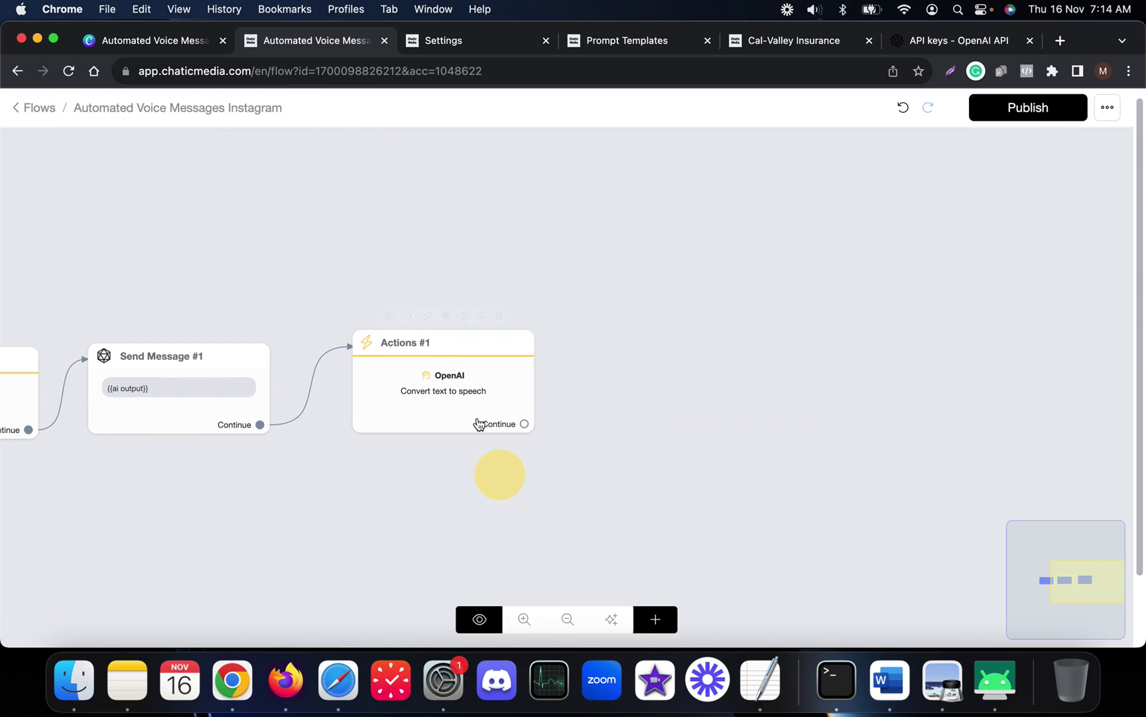
drag(524, 425, 678, 337)
click(192, 443)
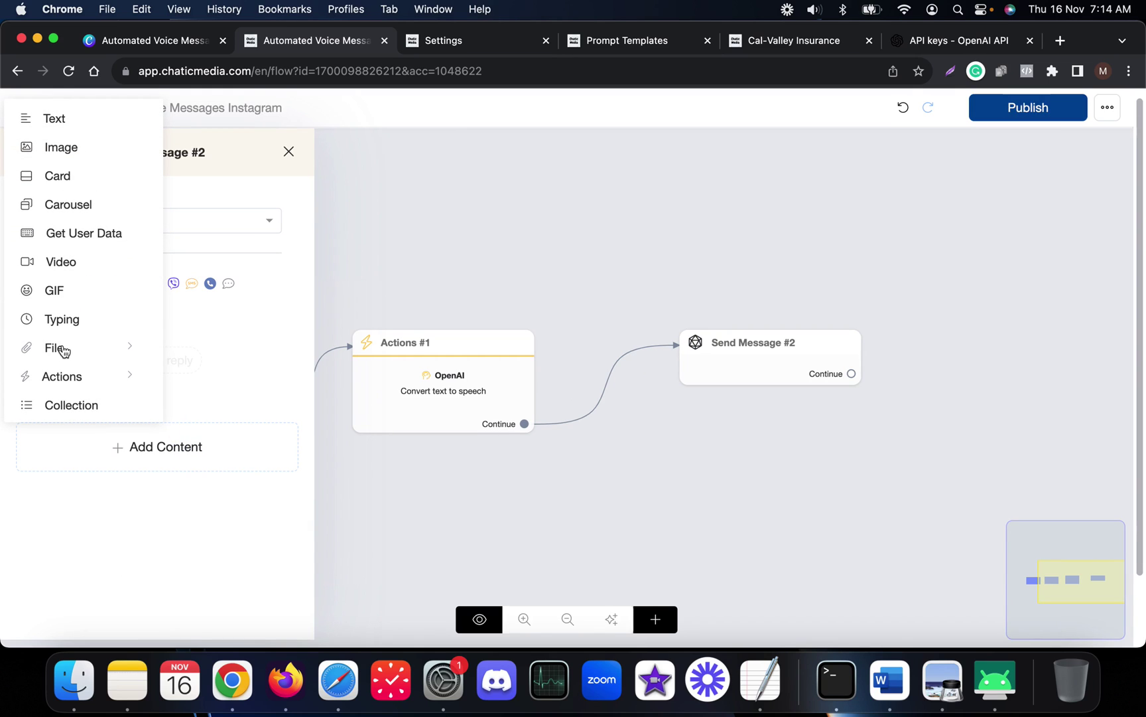
Make Send Message #2's content an audio file, then recheck the OpenAI speech settings
click(63, 349)
click(219, 358)
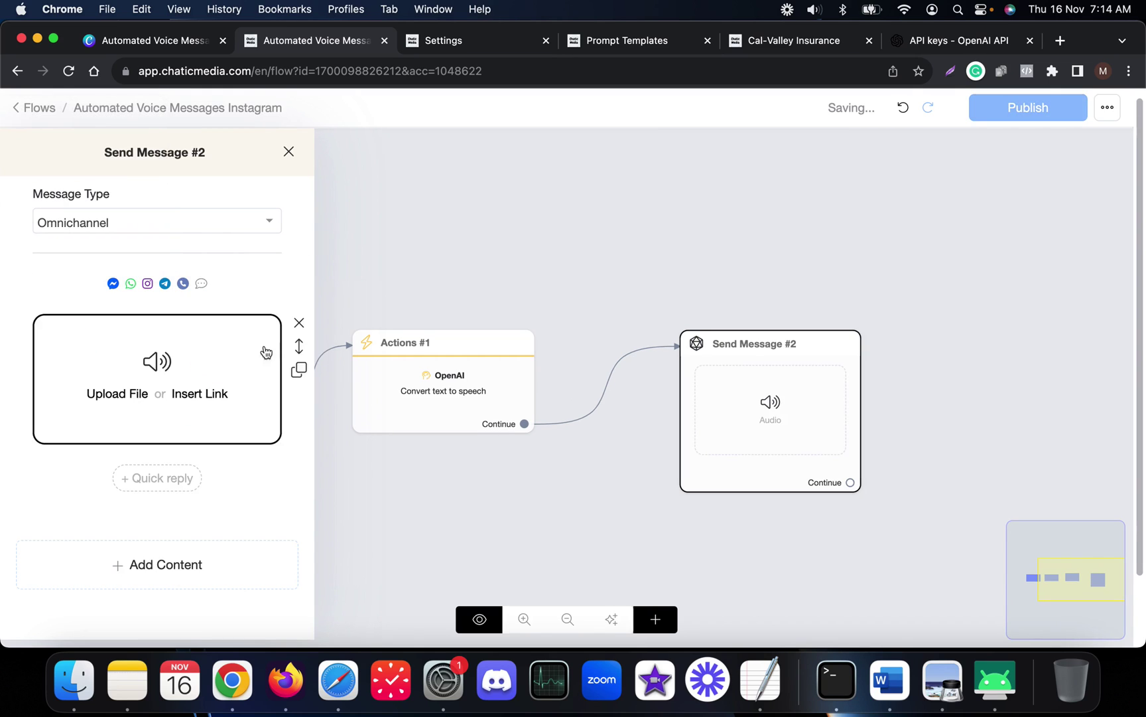
click(556, 267)
click(441, 378)
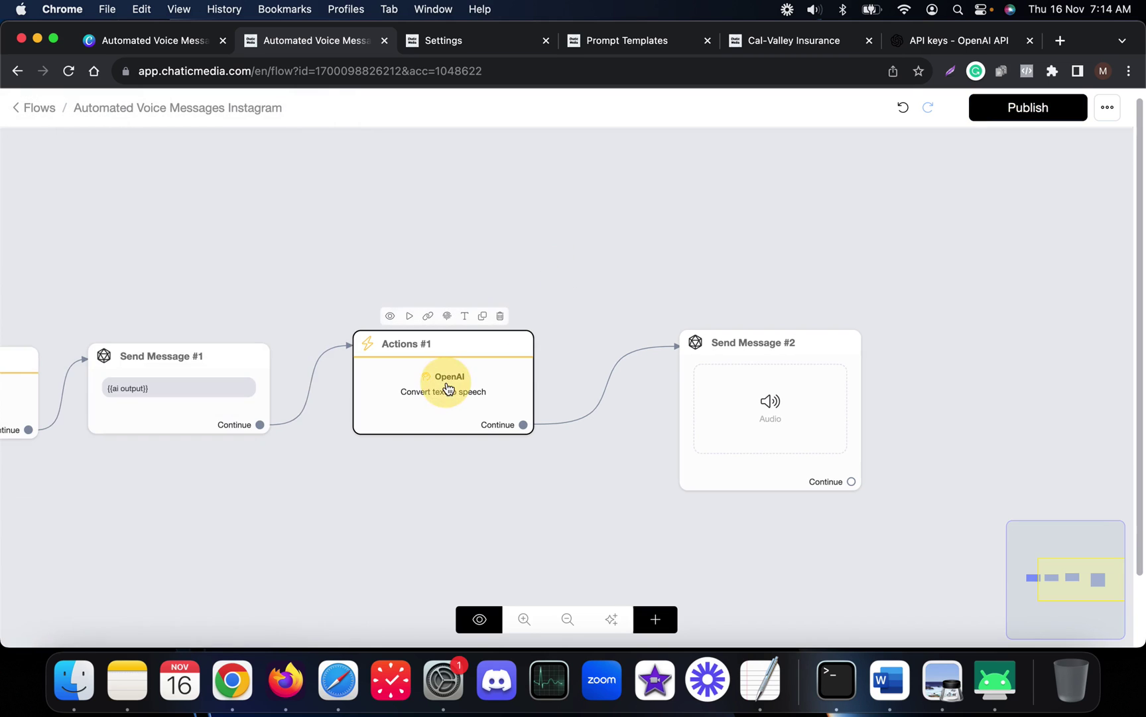
click(169, 233)
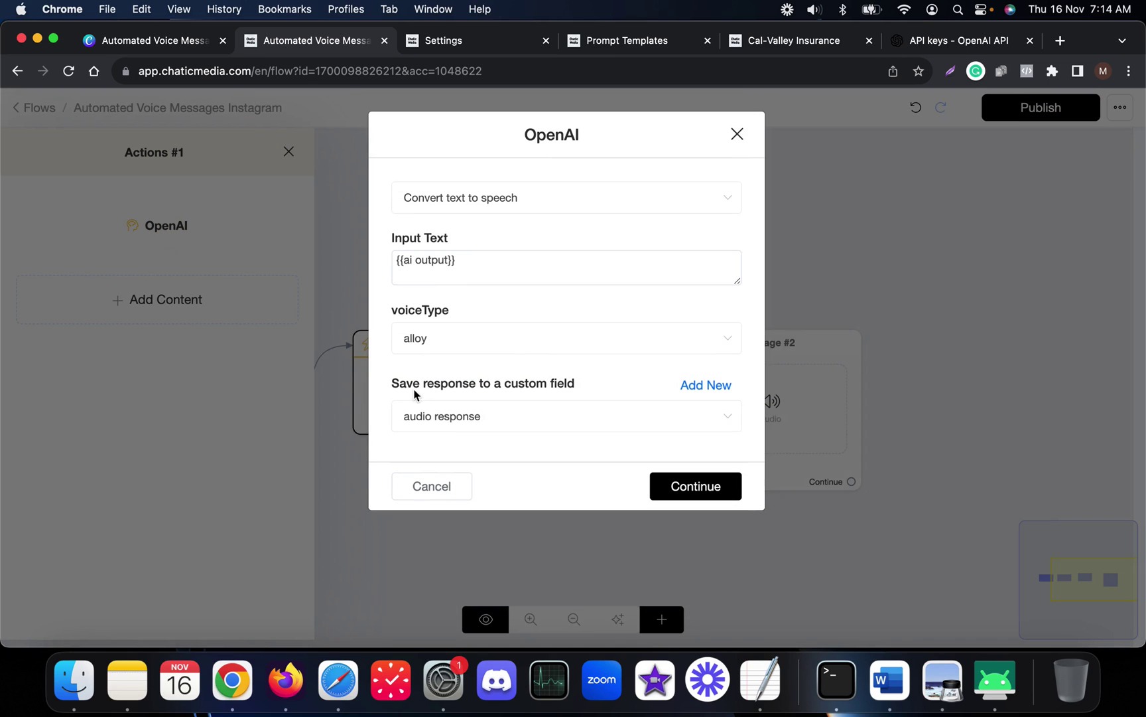
click(693, 488)
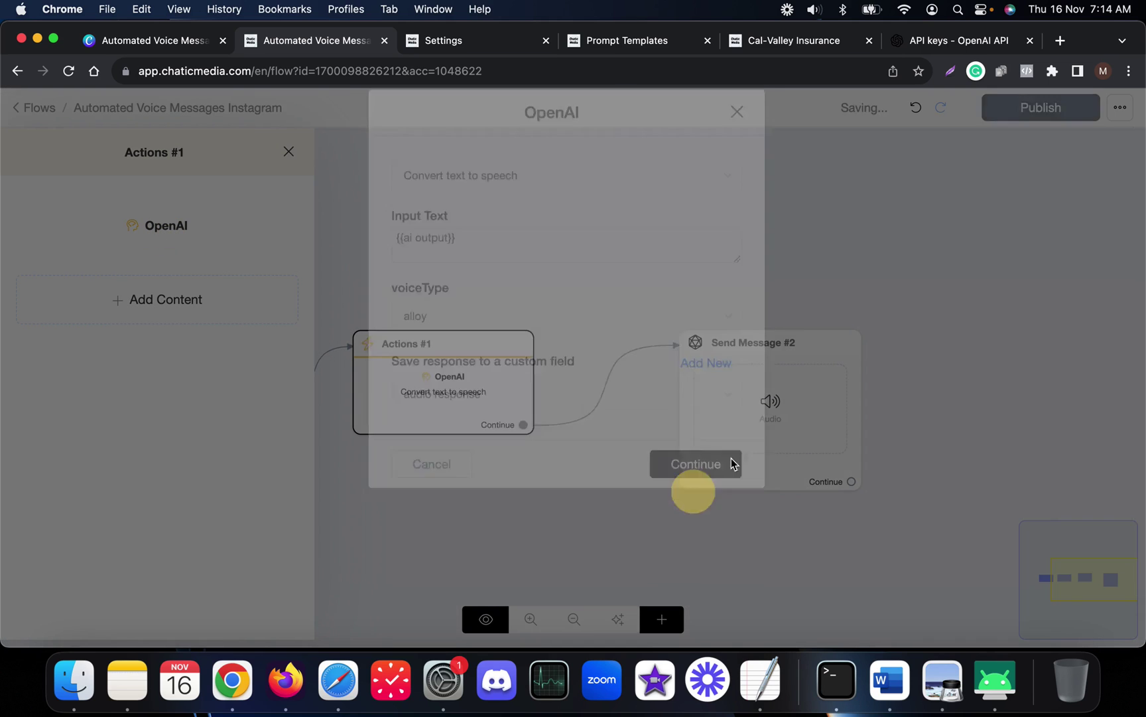
Supply the audio as a link filled with the {{audio response}} variable
click(782, 421)
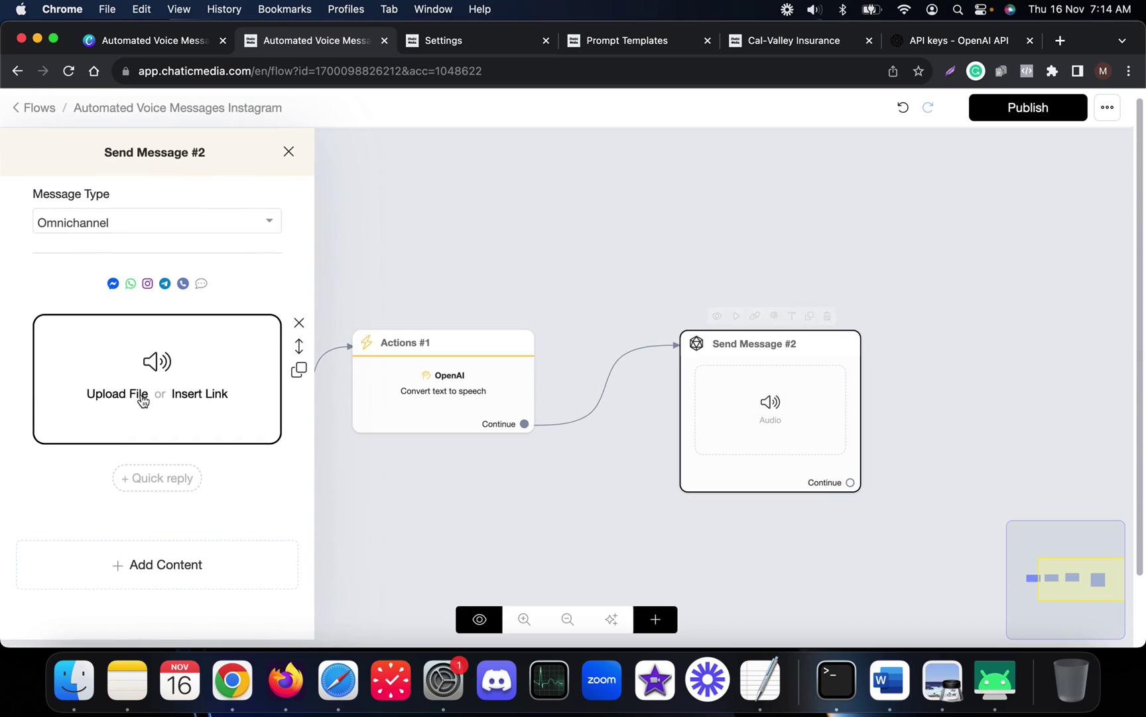
click(197, 396)
click(138, 355)
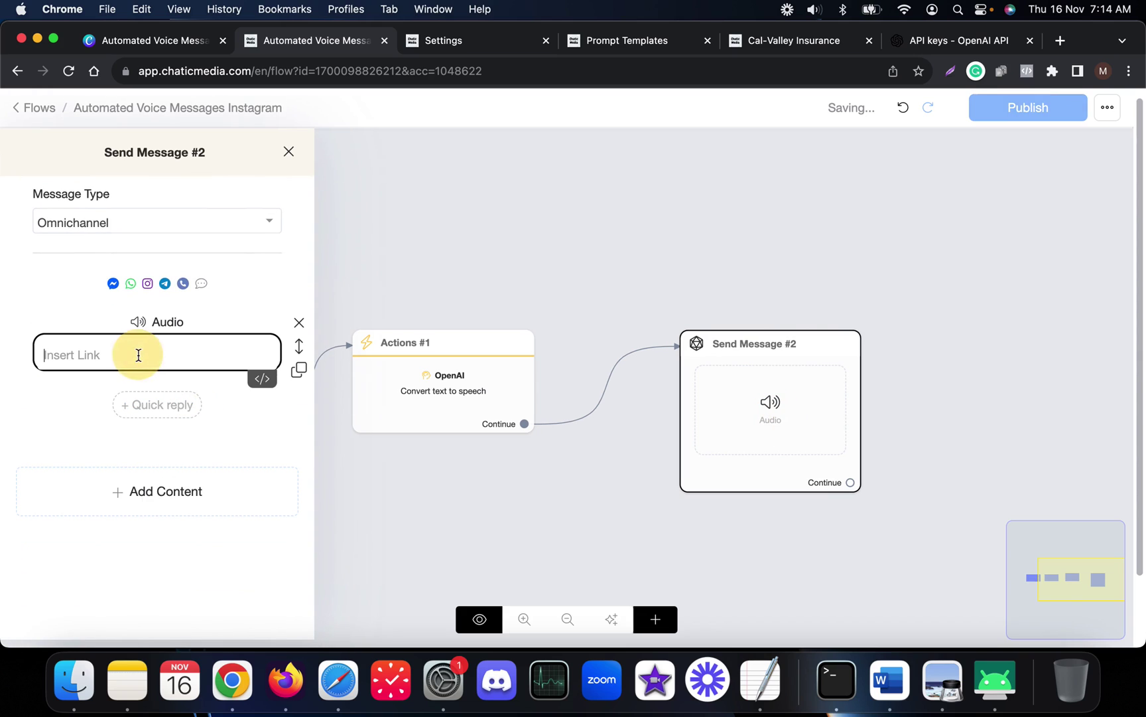
text({aud)
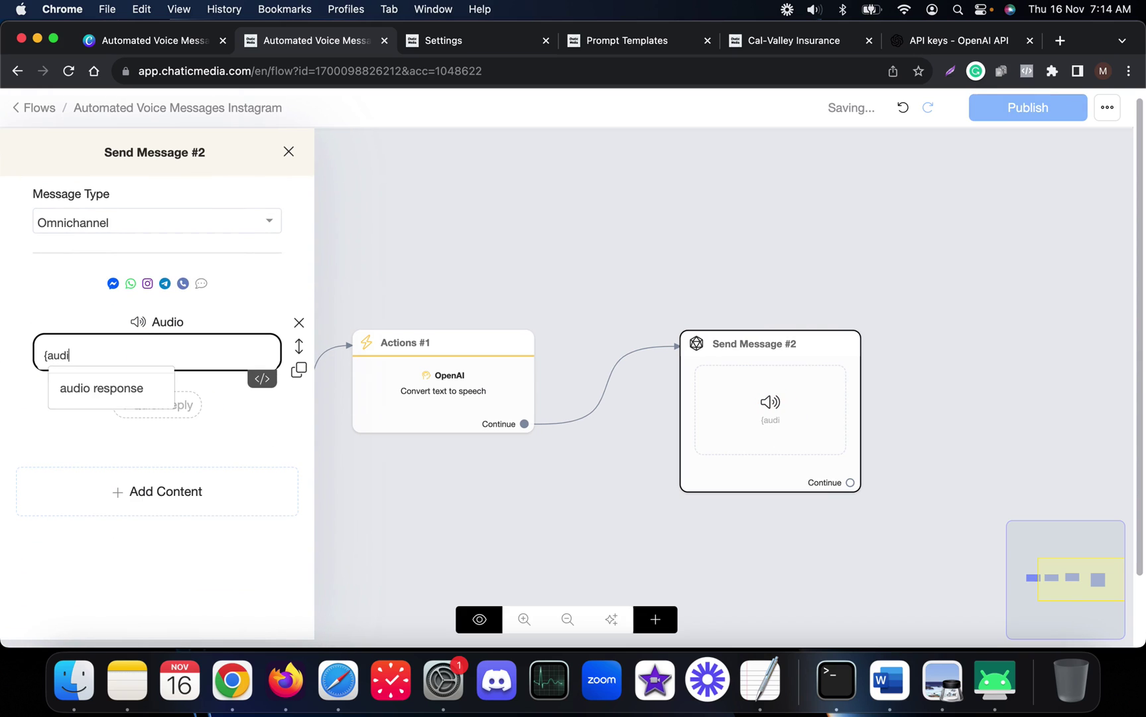
text(i)
click(140, 390)
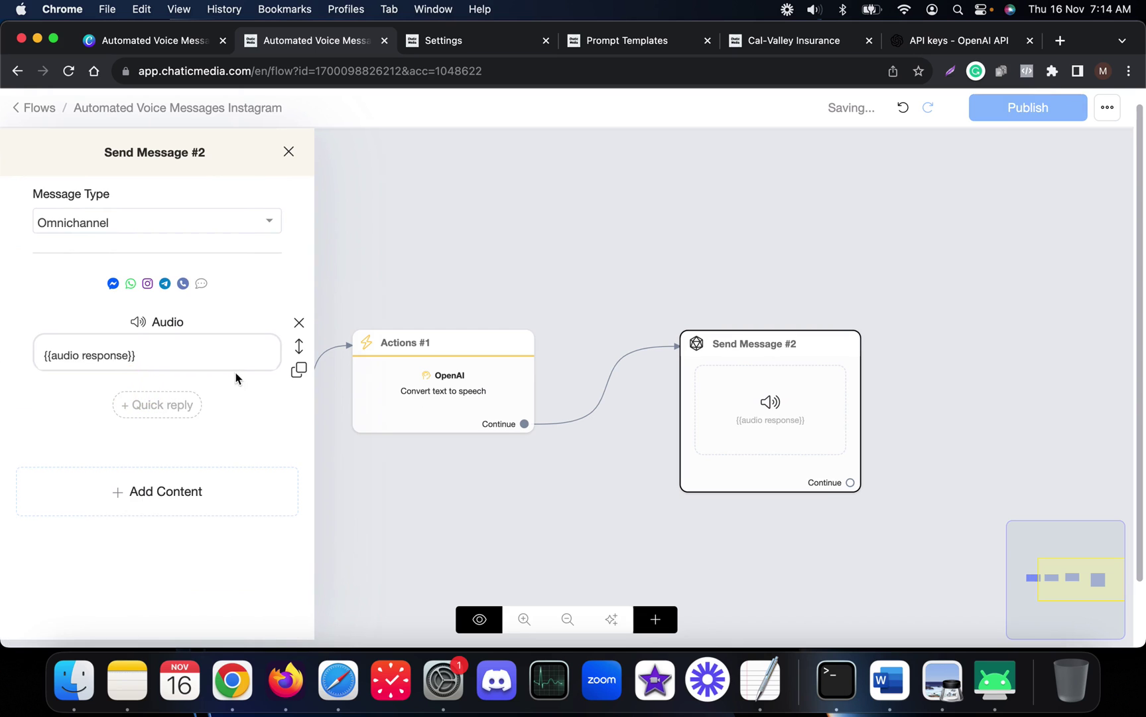
click(512, 238)
Look over both message steps and publish the updated flow
click(341, 354)
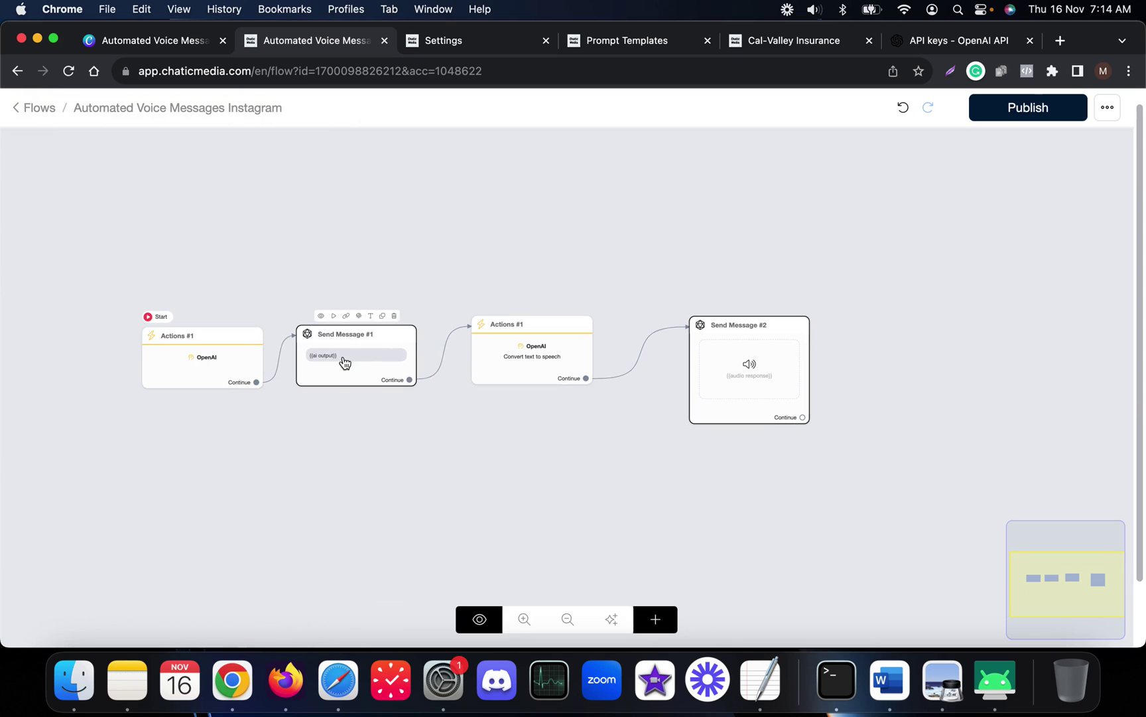
click(746, 370)
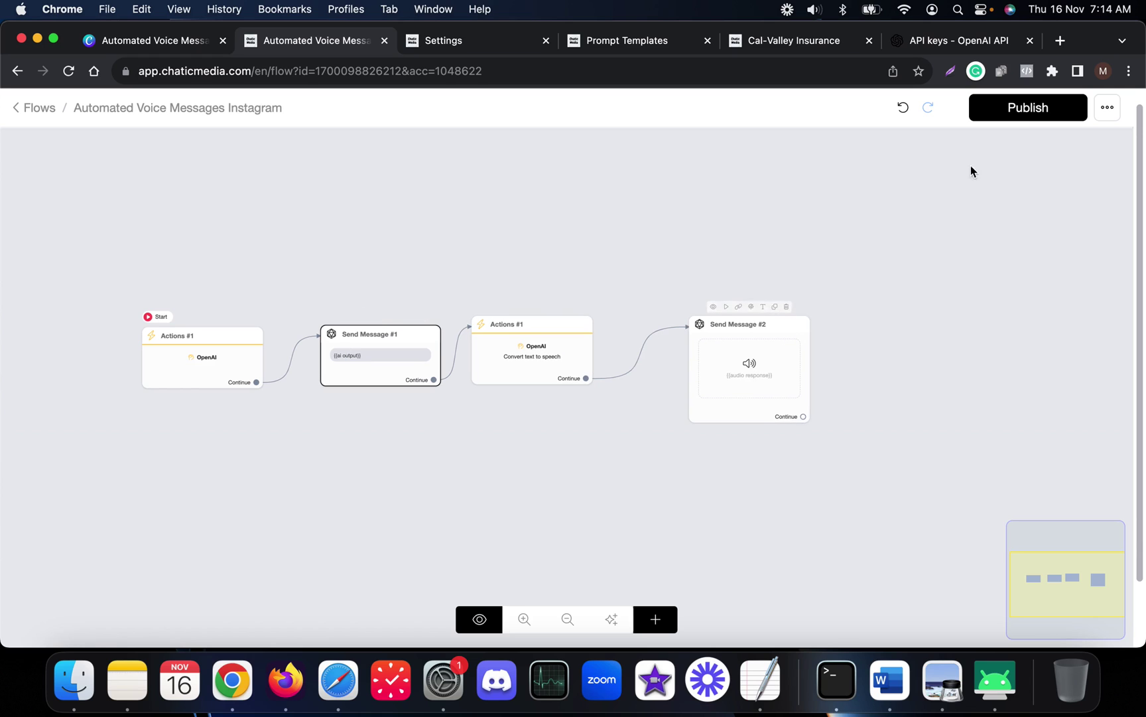
click(1029, 114)
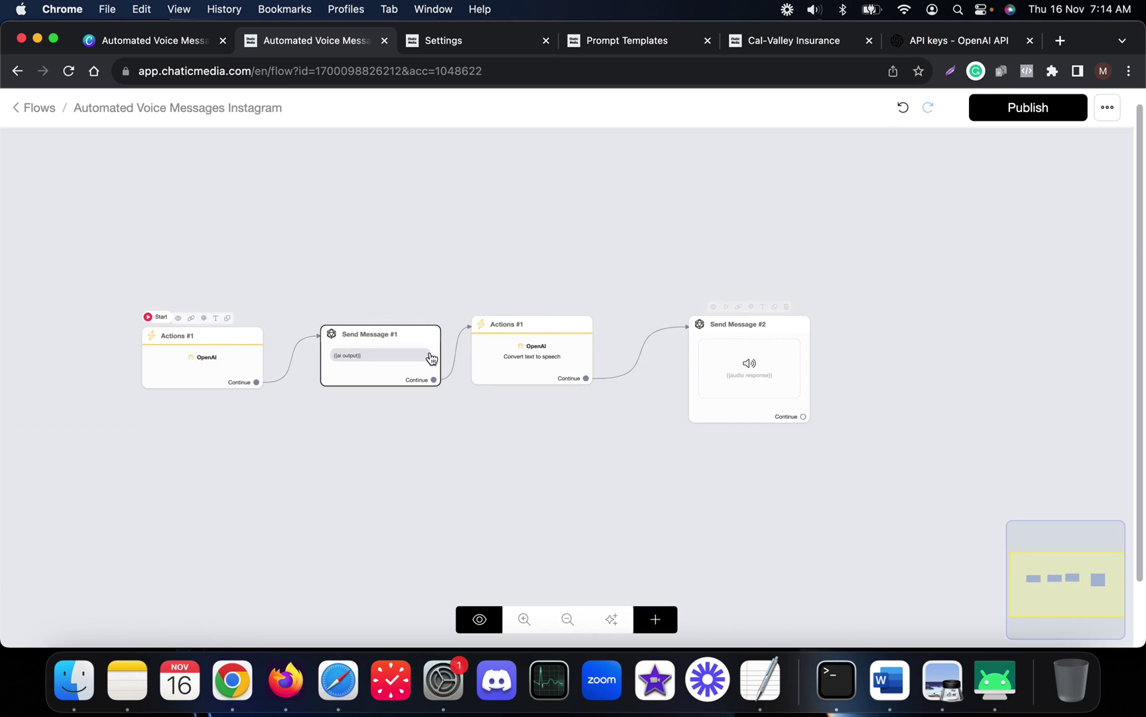
click(466, 46)
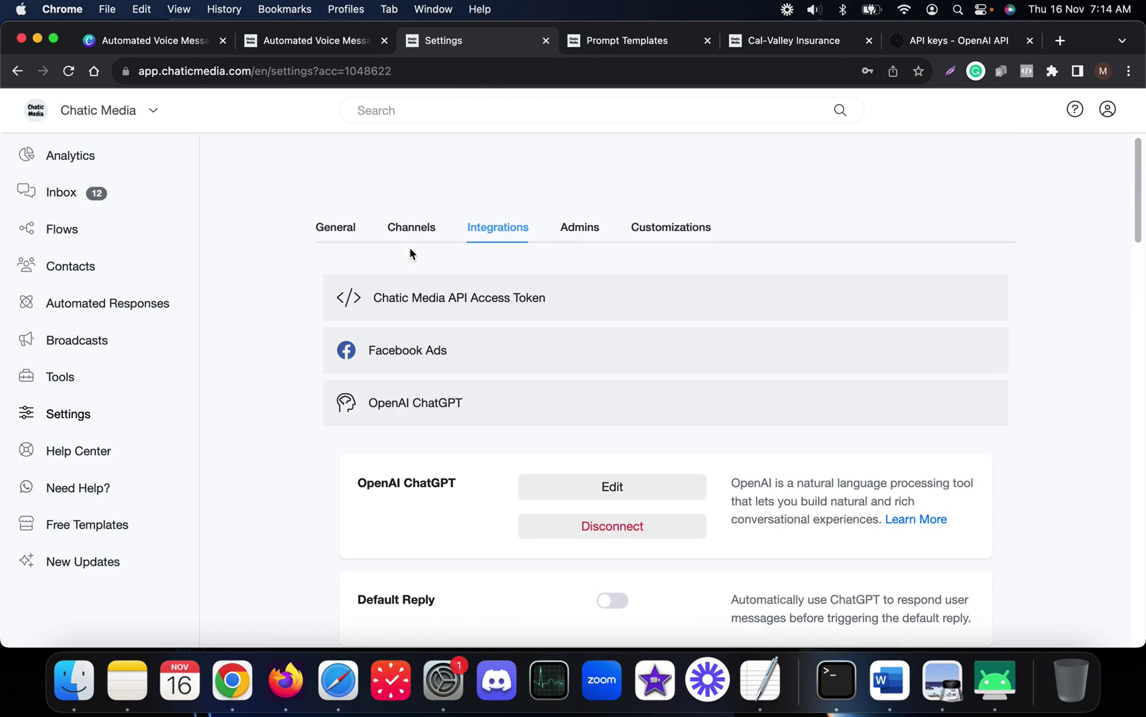
Open General settings, inspect the Default Reply options, and reload the page
click(332, 232)
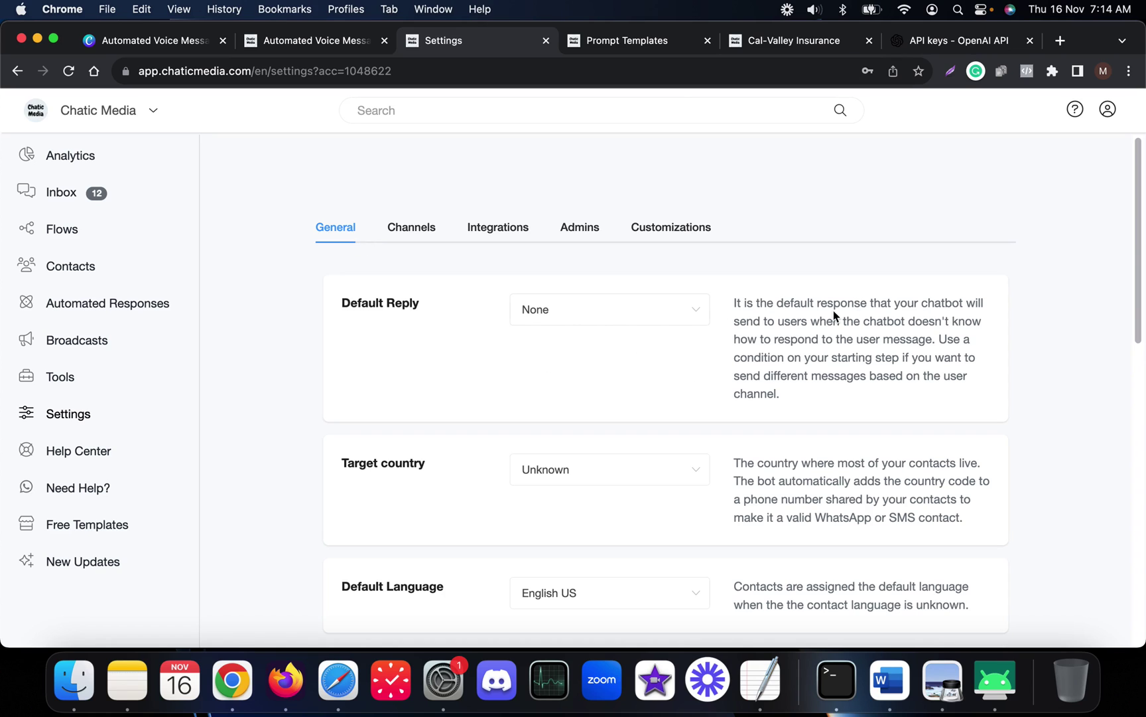
drag(789, 298, 902, 334)
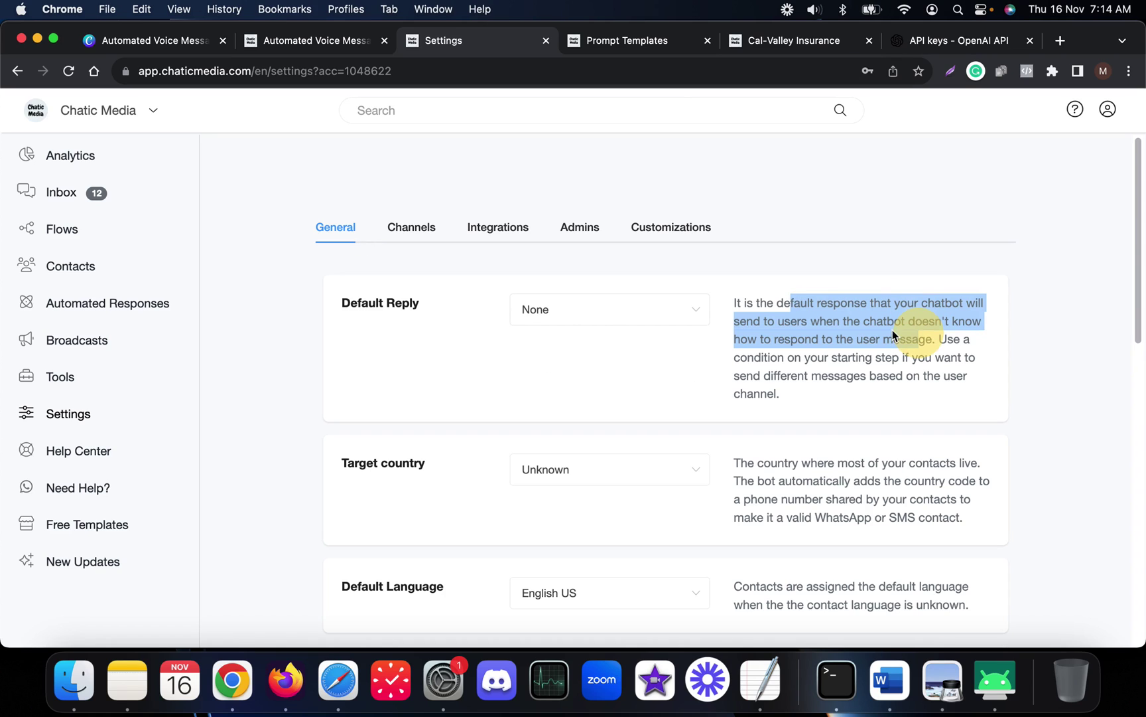
click(557, 317)
click(449, 351)
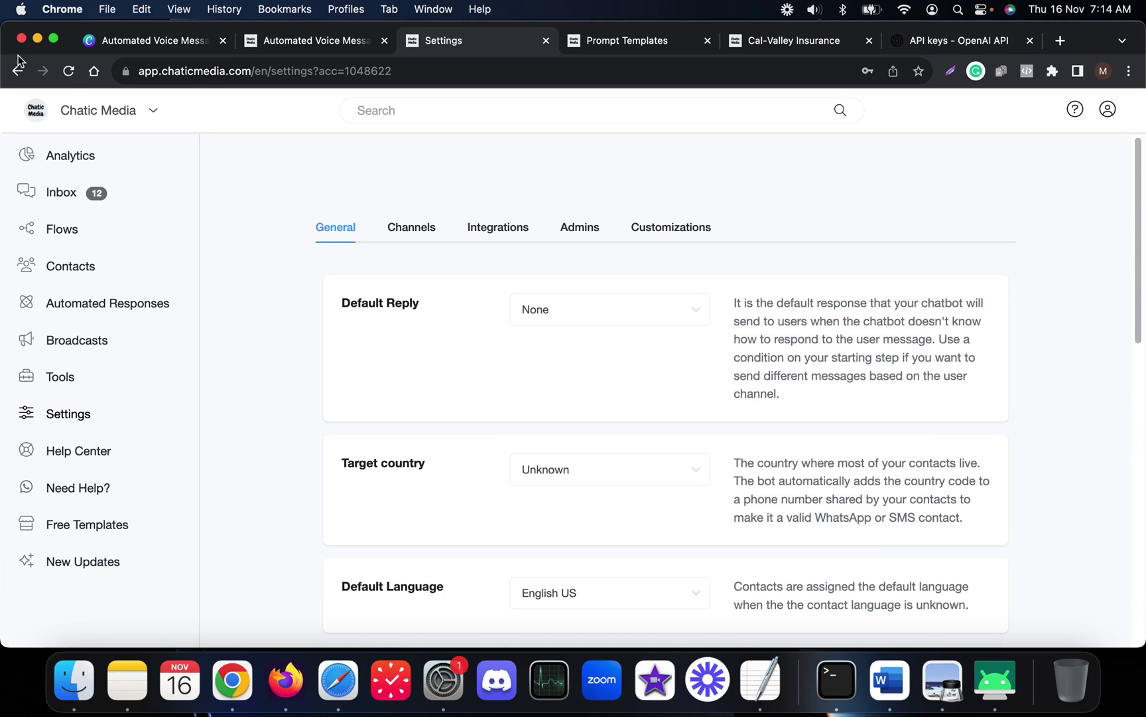
click(68, 73)
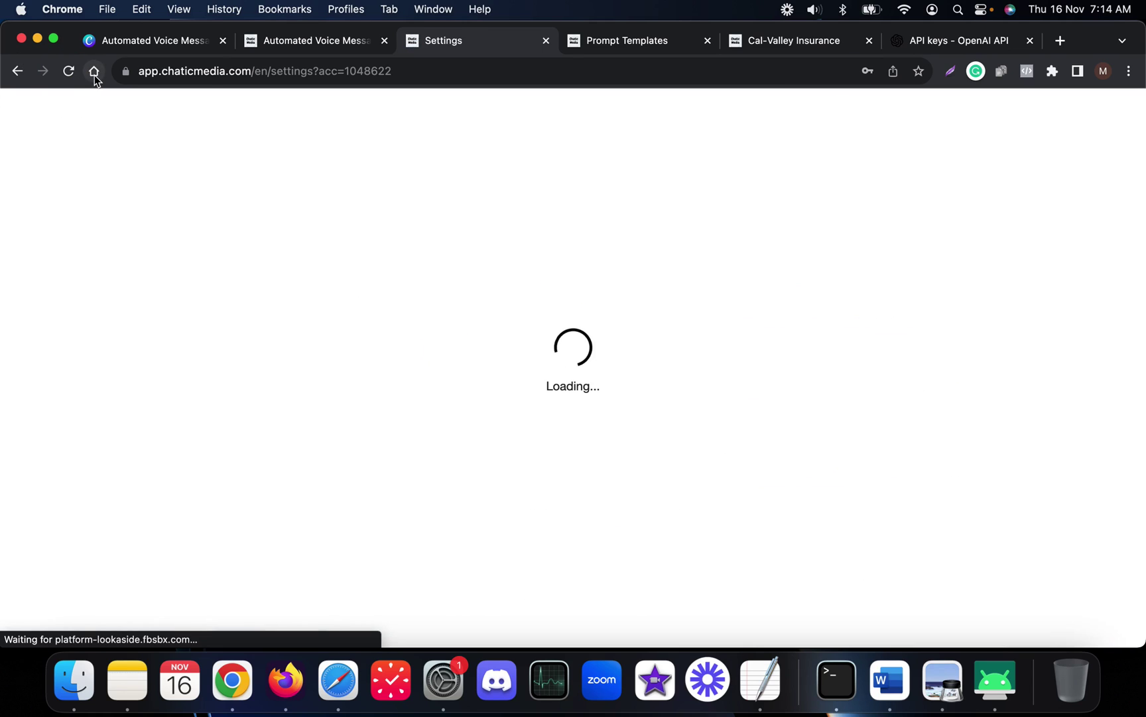
Set Default Reply to Automated Voice Messages Instagram and save
click(292, 36)
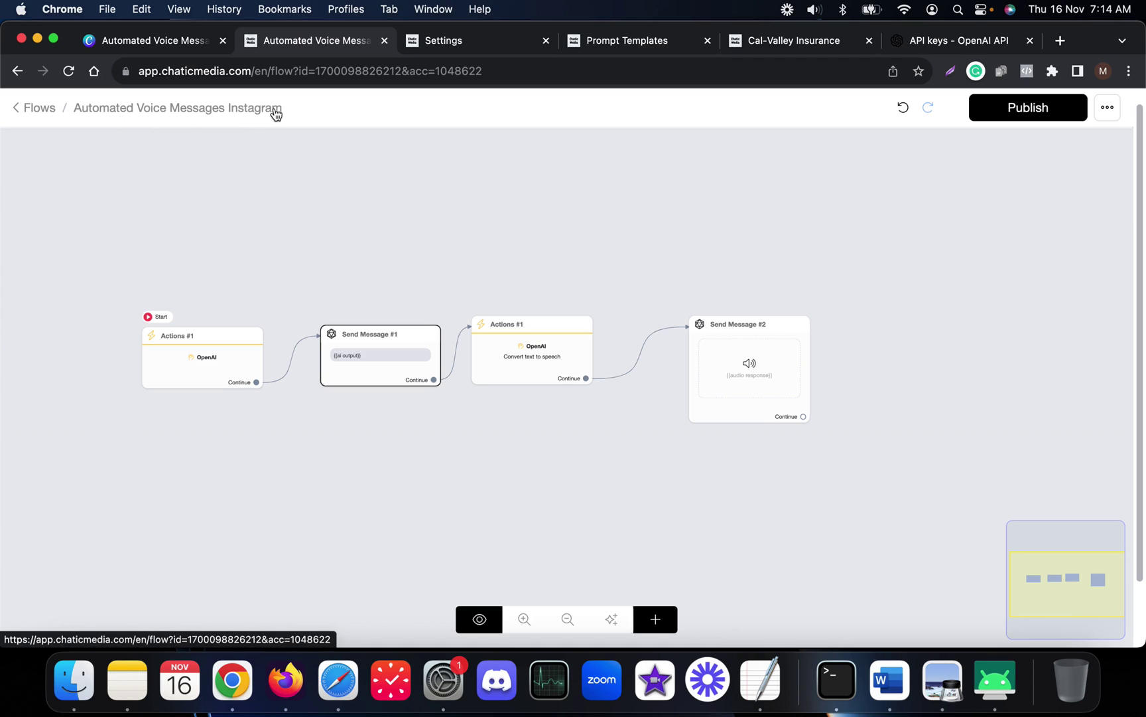
click(445, 44)
click(541, 302)
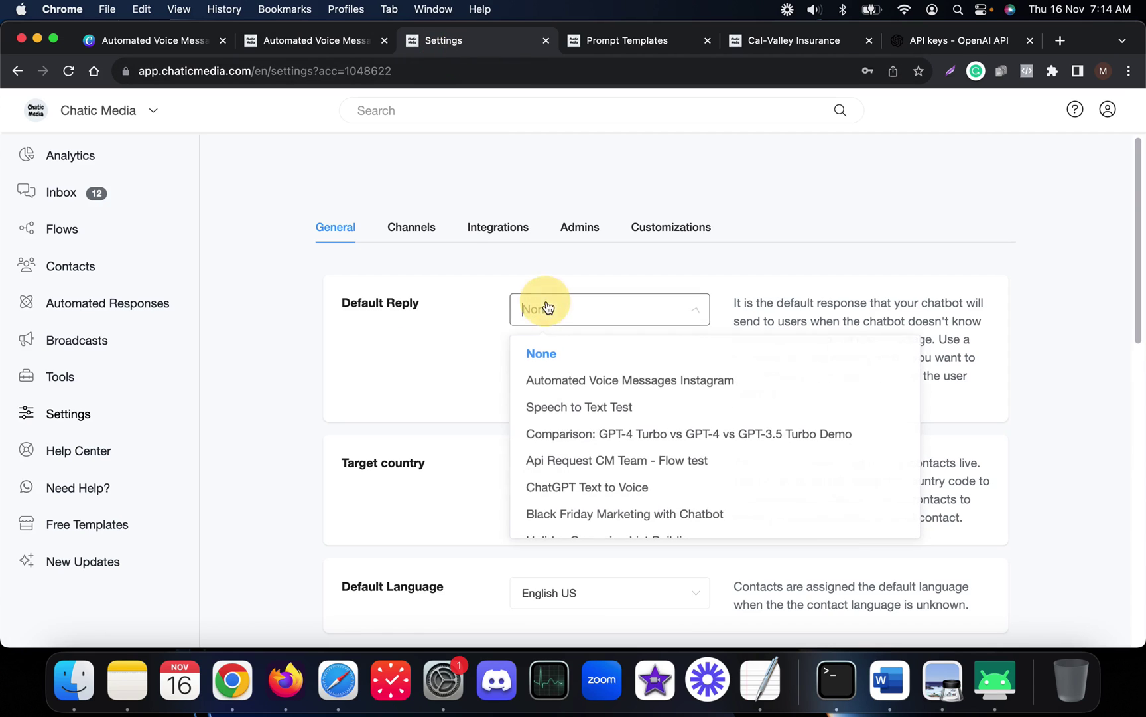
click(580, 384)
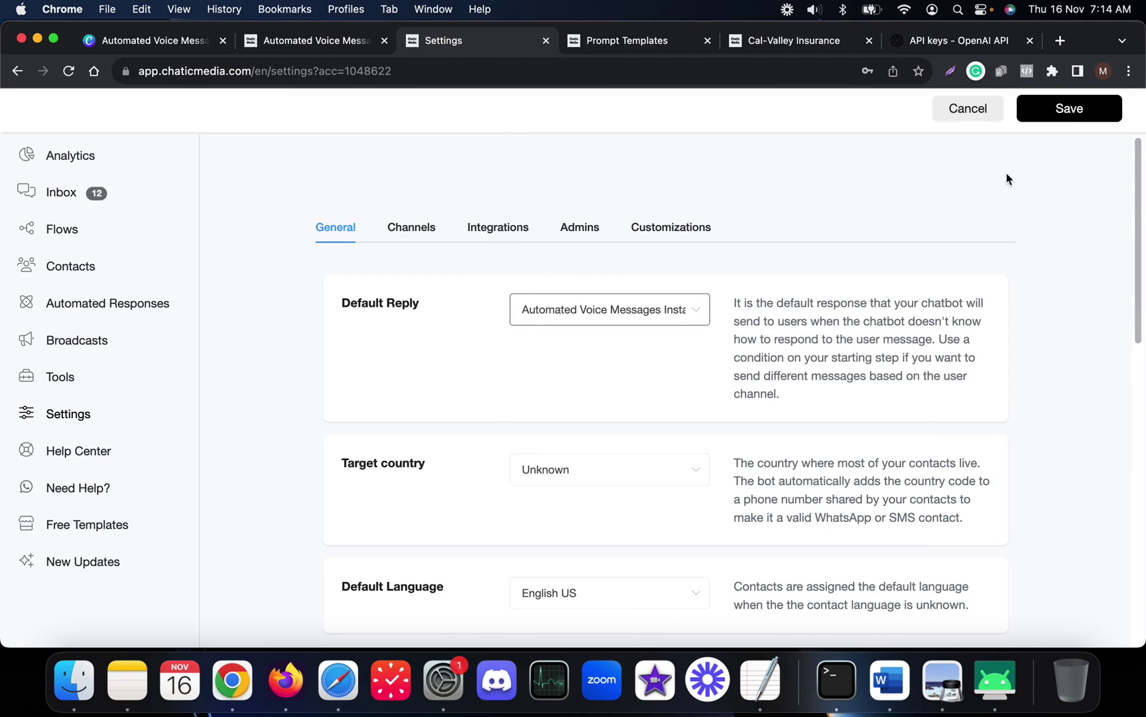
click(1054, 109)
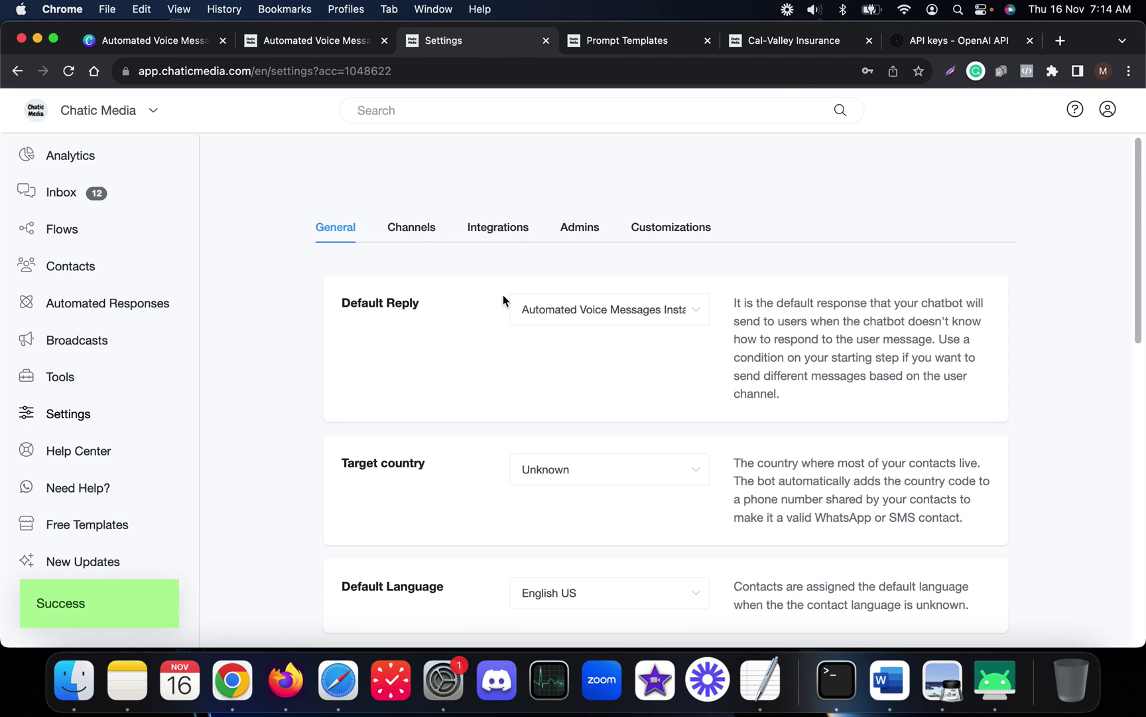
Back in the Automated Voice Messages Instagram editor, check the nodes and click Publish again
click(305, 53)
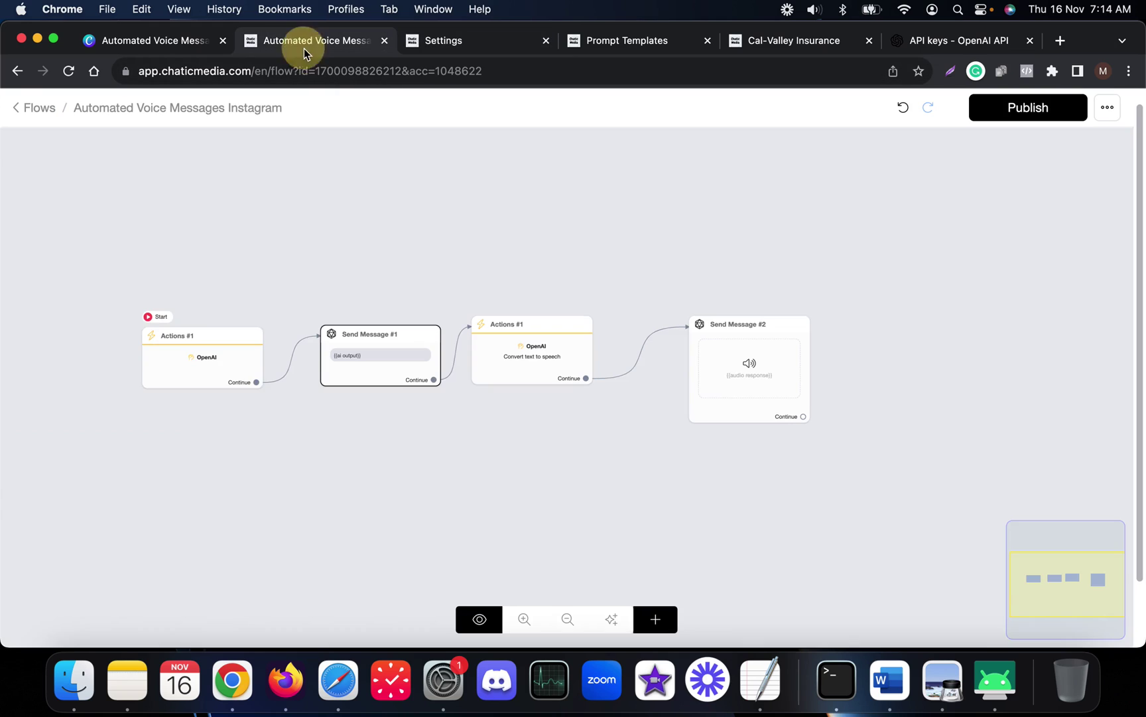
mouse_move(697, 377)
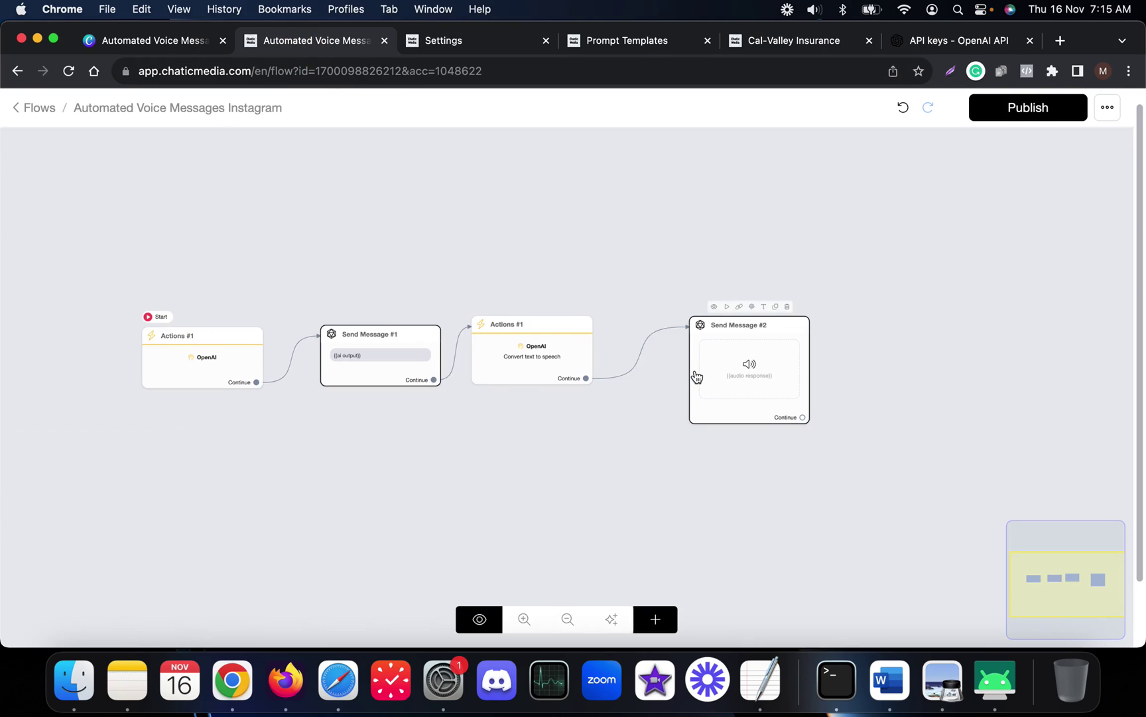
mouse_move(193, 359)
scroll(193, 359, up, 5)
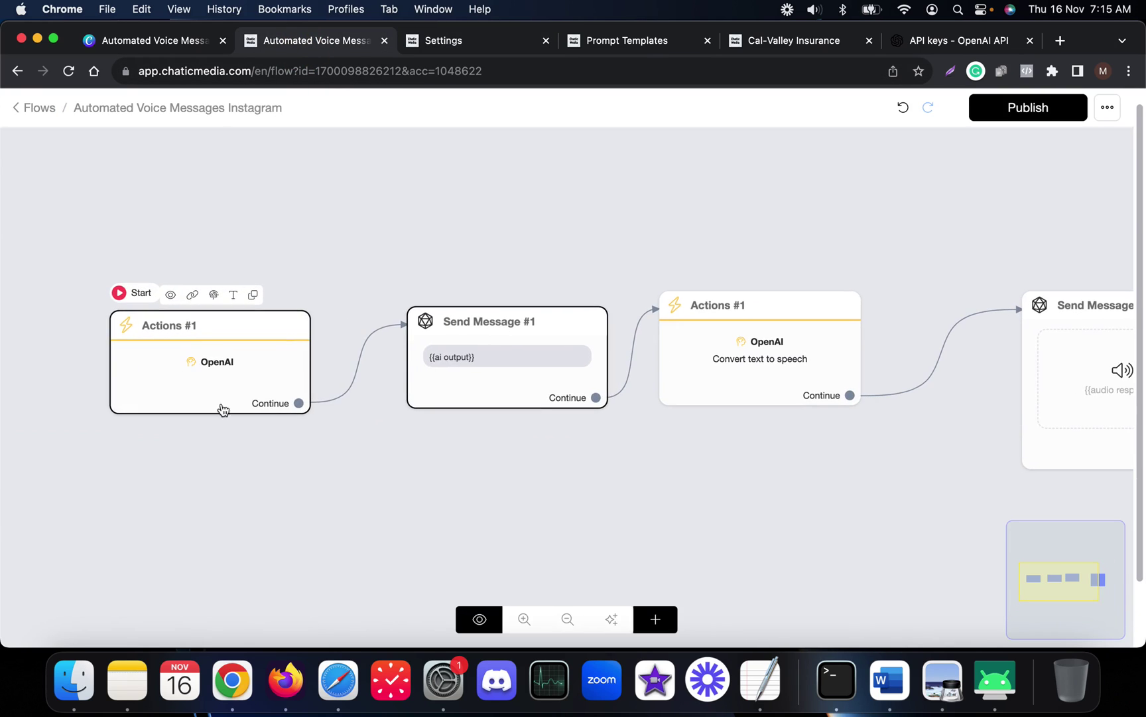
mouse_move(552, 369)
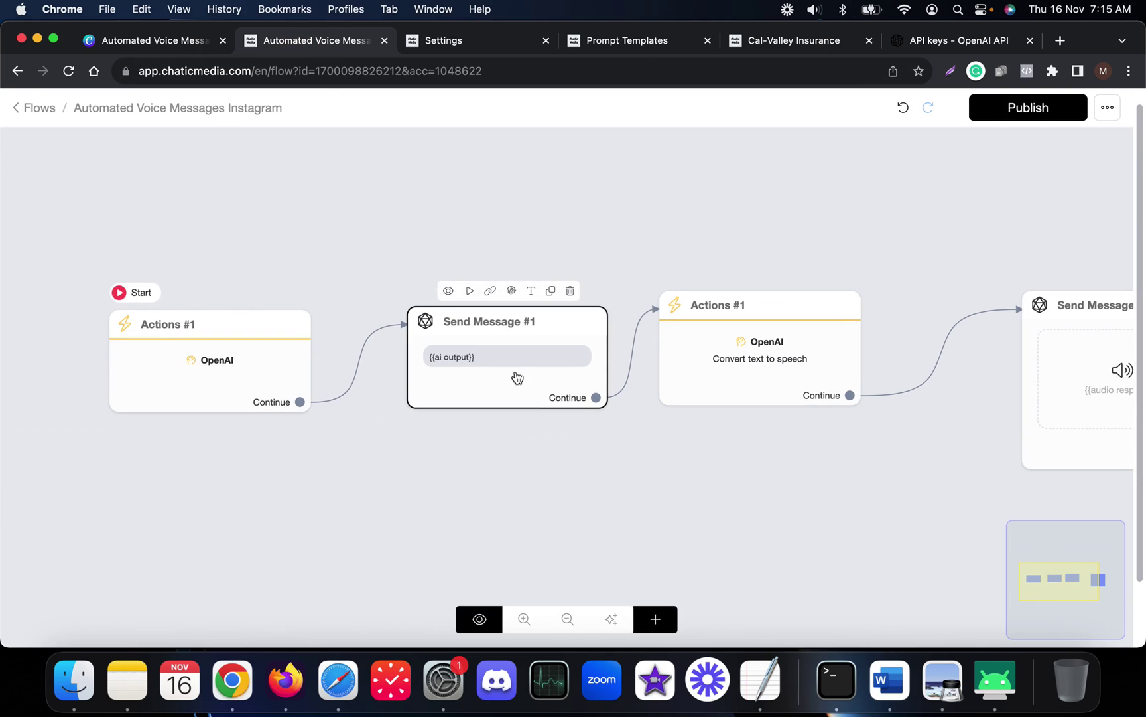
scroll(730, 445, right, 3)
mouse_move(959, 383)
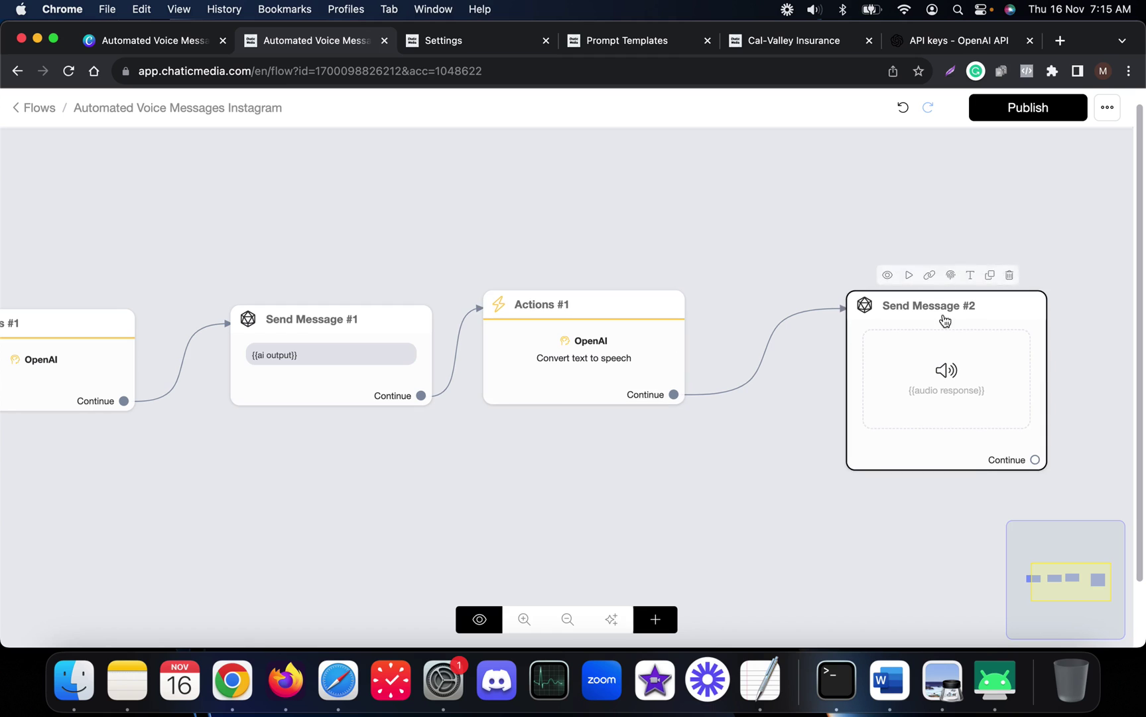
click(1032, 116)
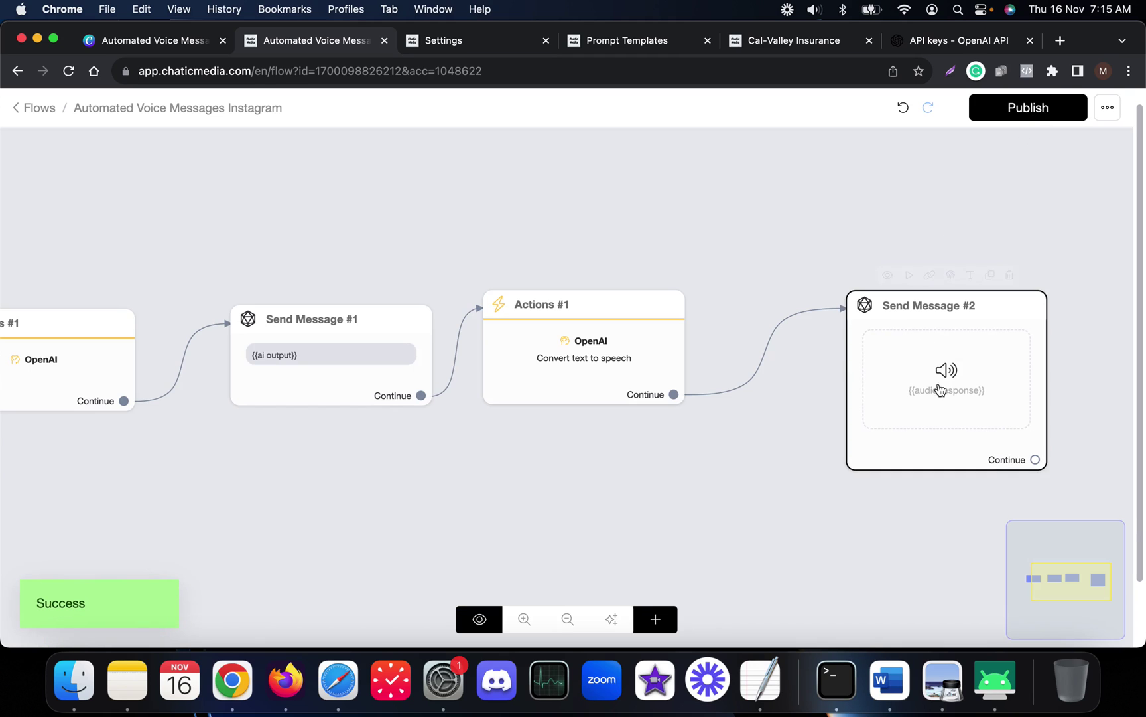
scroll(942, 388, down, 5)
Send 'Hi' in the mirrored Instagram chat, drawing a text greeting and a 0:08 voice reply
click(994, 709)
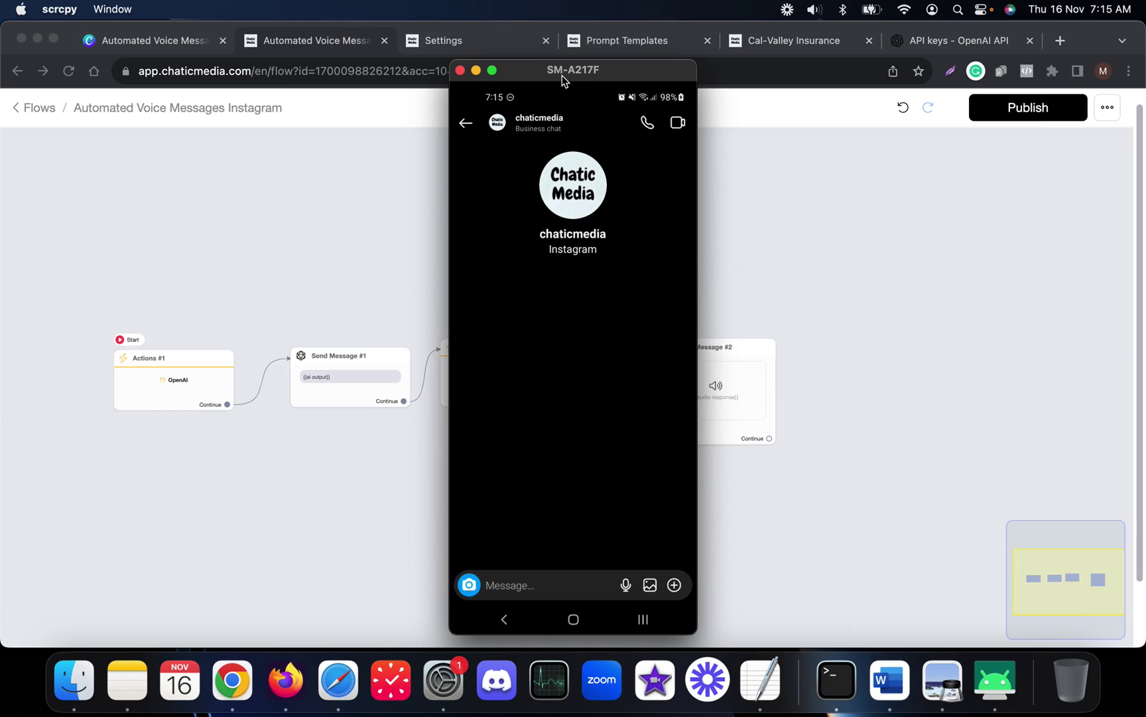
text(Hi)
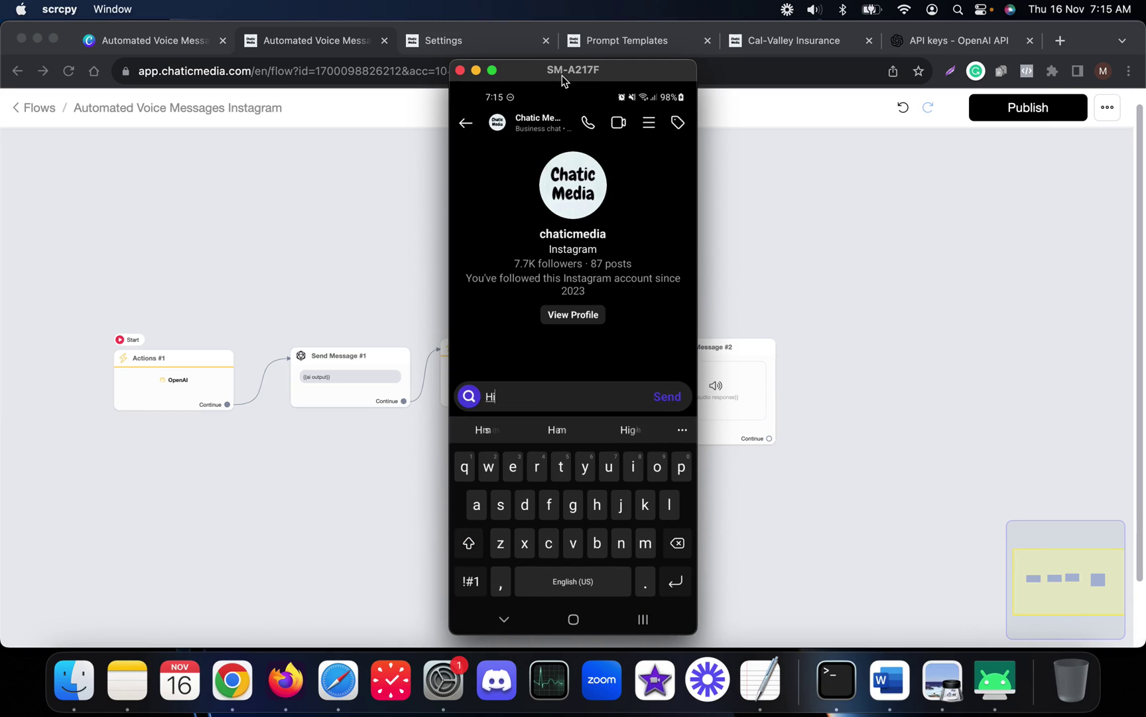
key(Return)
key(Escape)
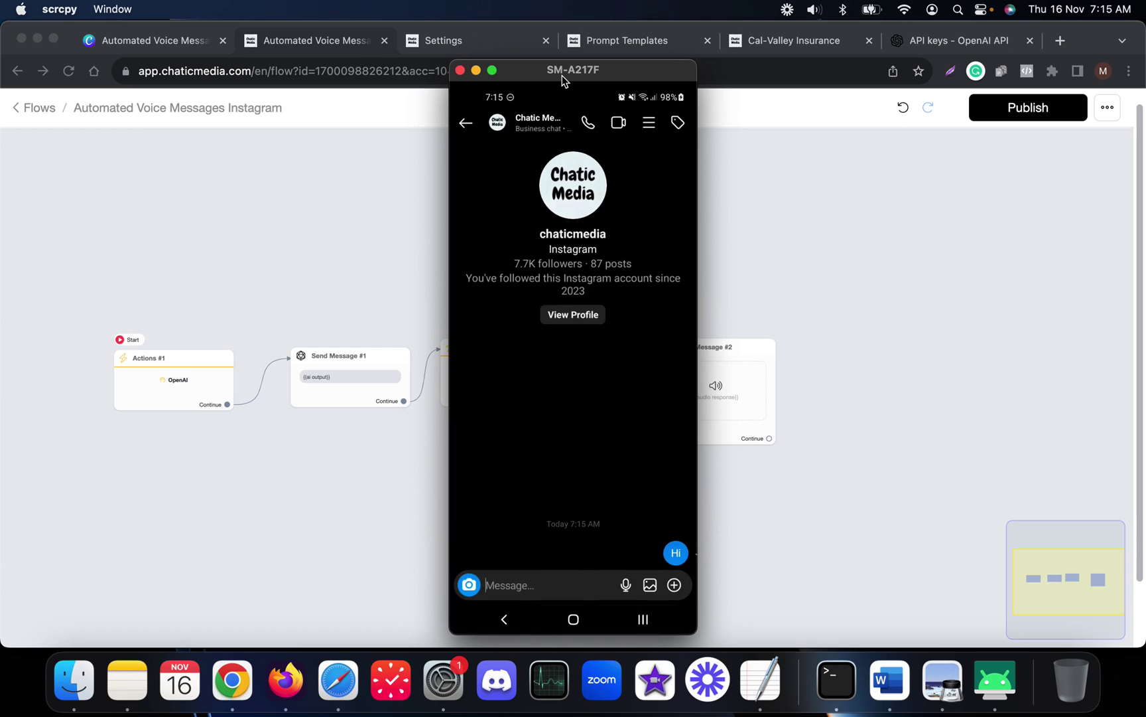
drag(563, 80, 870, 81)
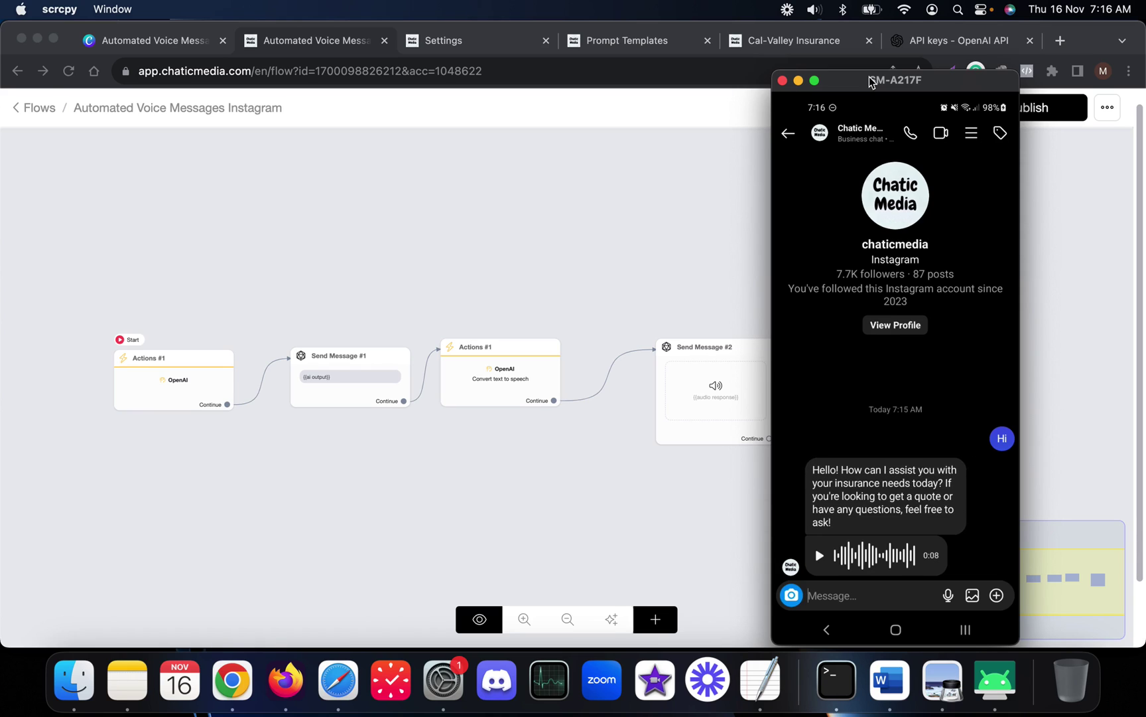
Back in the flow editor, nudge the Send Message #1 step slightly left
click(433, 169)
scroll(286, 370, up, 2)
scroll(287, 370, up, 1)
click(373, 379)
click(185, 430)
click(340, 396)
drag(341, 397, 312, 396)
Connect the first OpenAI action straight to text-to-speech, move Send Message #1 below, and publish
click(203, 421)
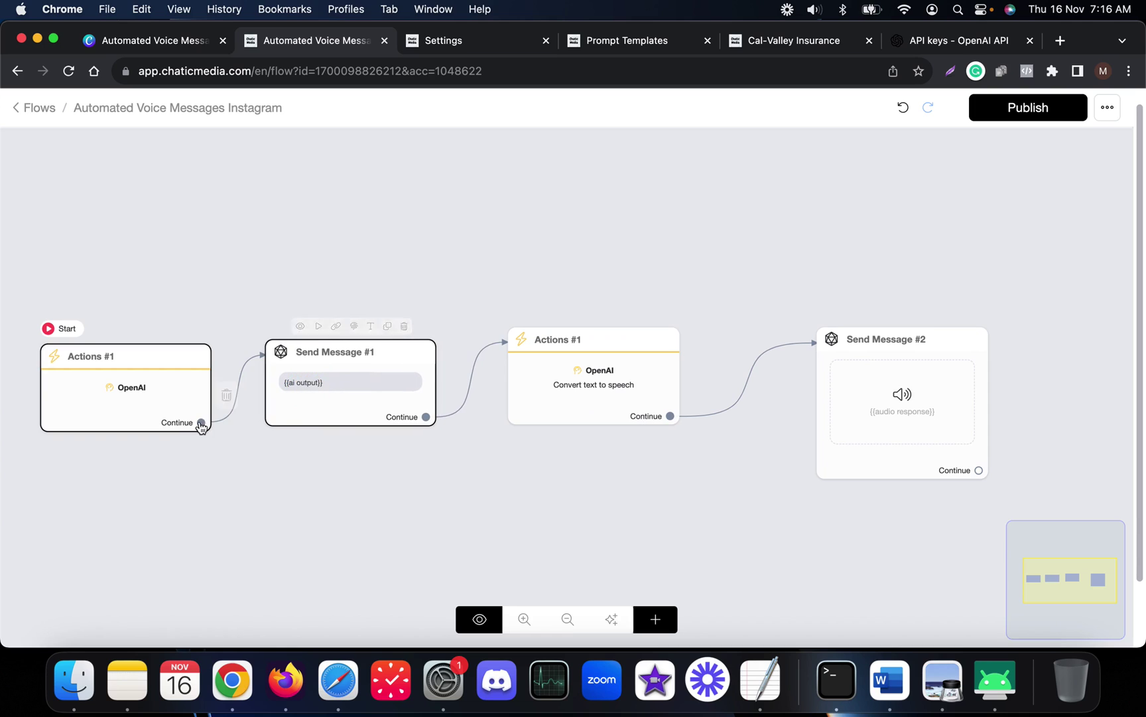
drag(203, 421, 619, 405)
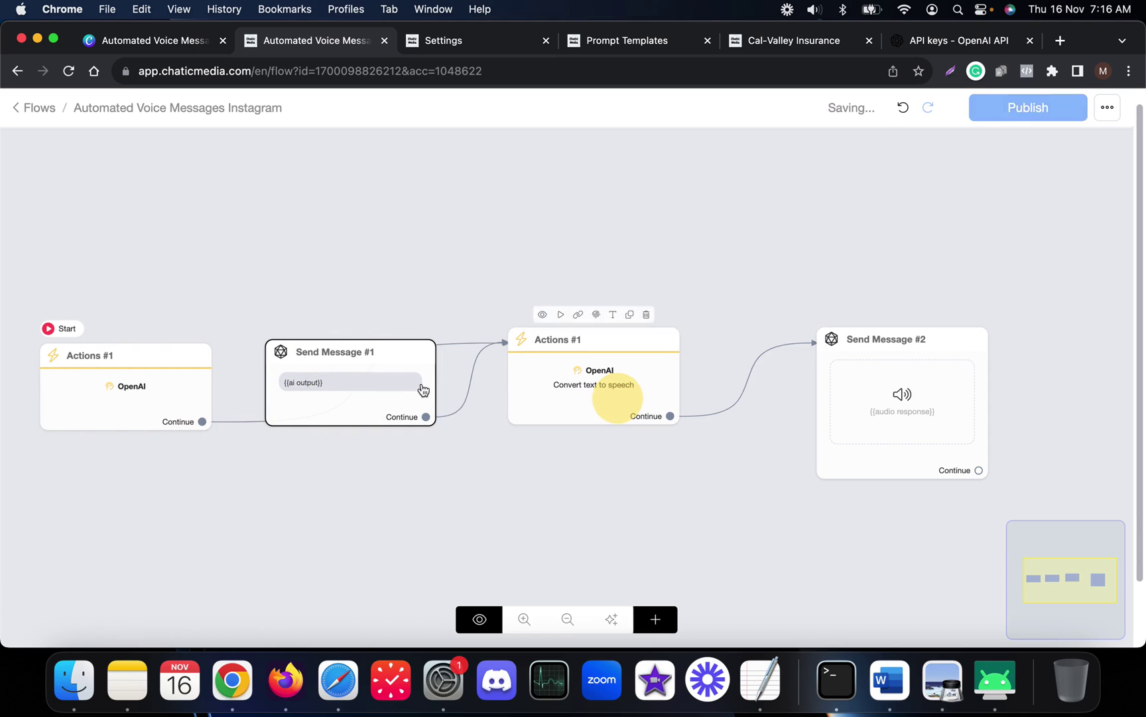
drag(422, 389, 428, 480)
click(1003, 113)
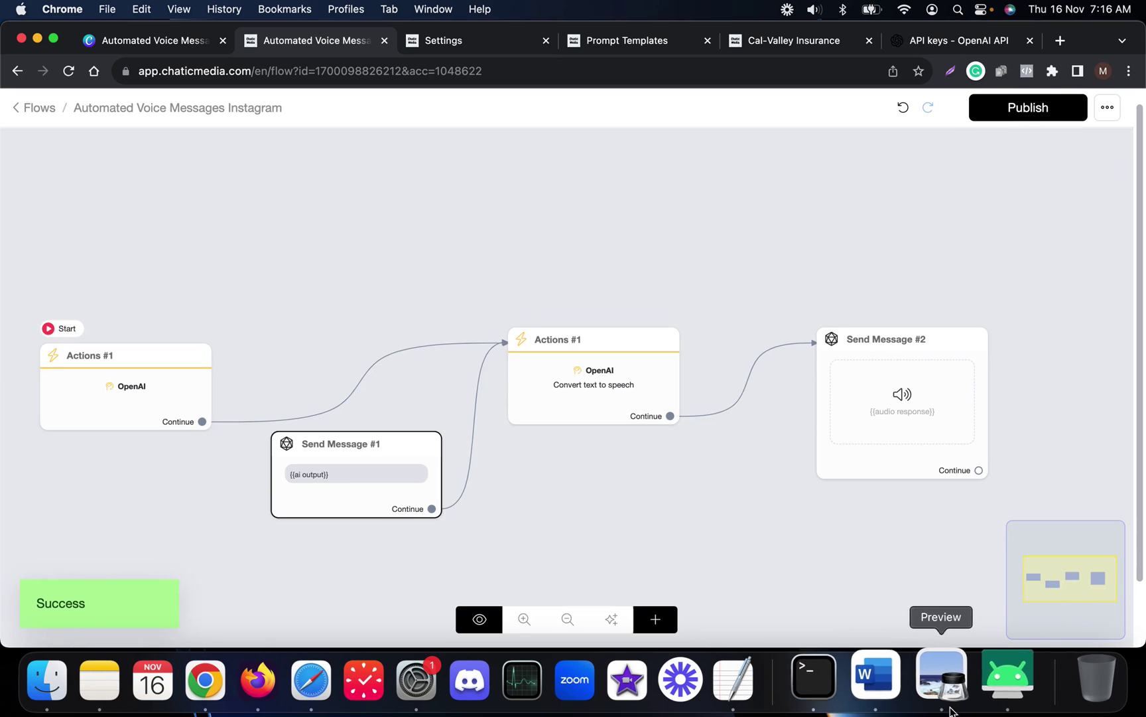
click(995, 680)
click(817, 603)
Send a second 'Hi' in the Instagram chat and receive a 0:07 voice-only reply
text(Hi)
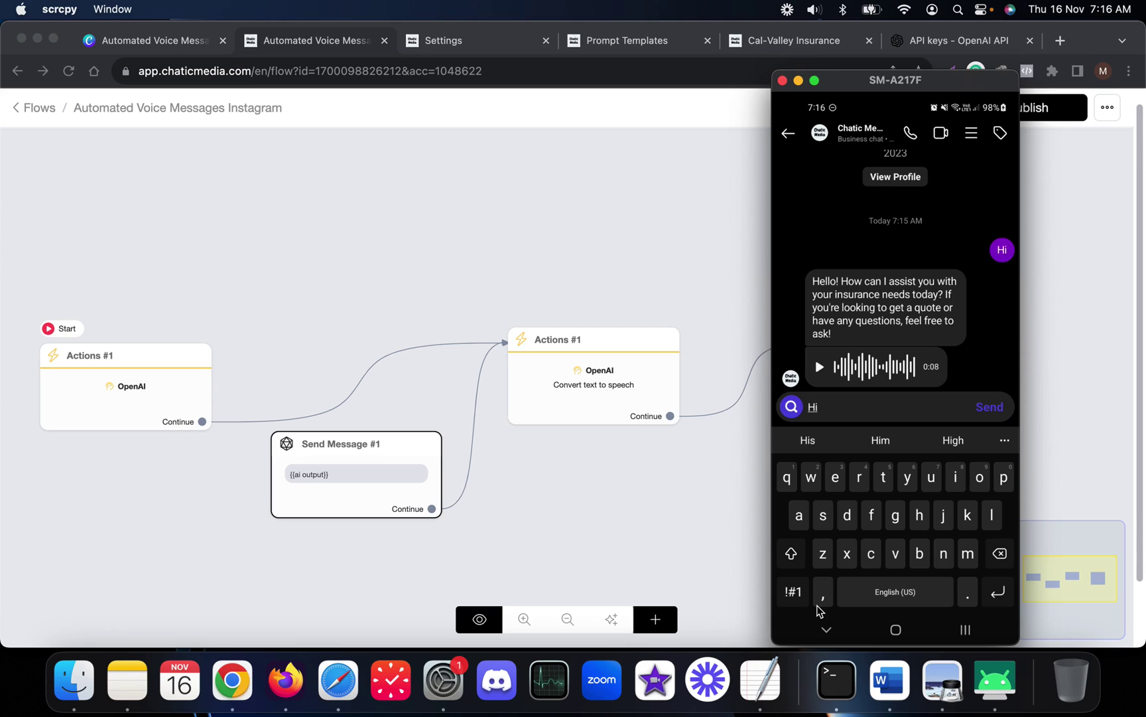
key(Return)
key(Escape)
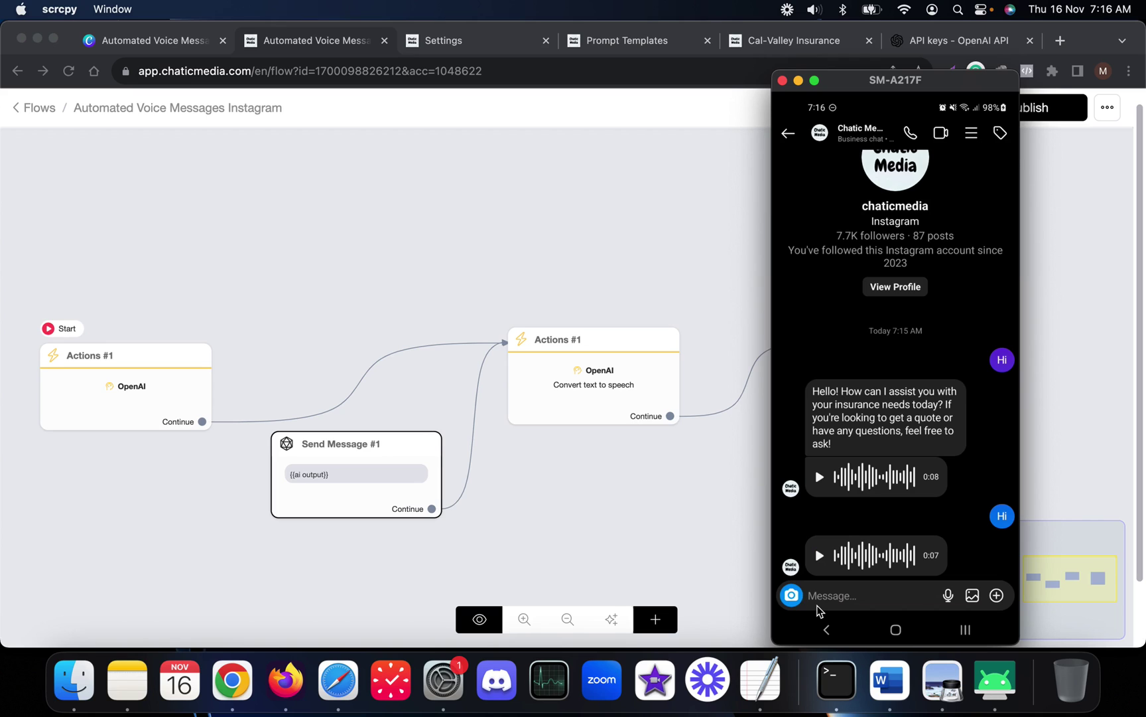
click(628, 270)
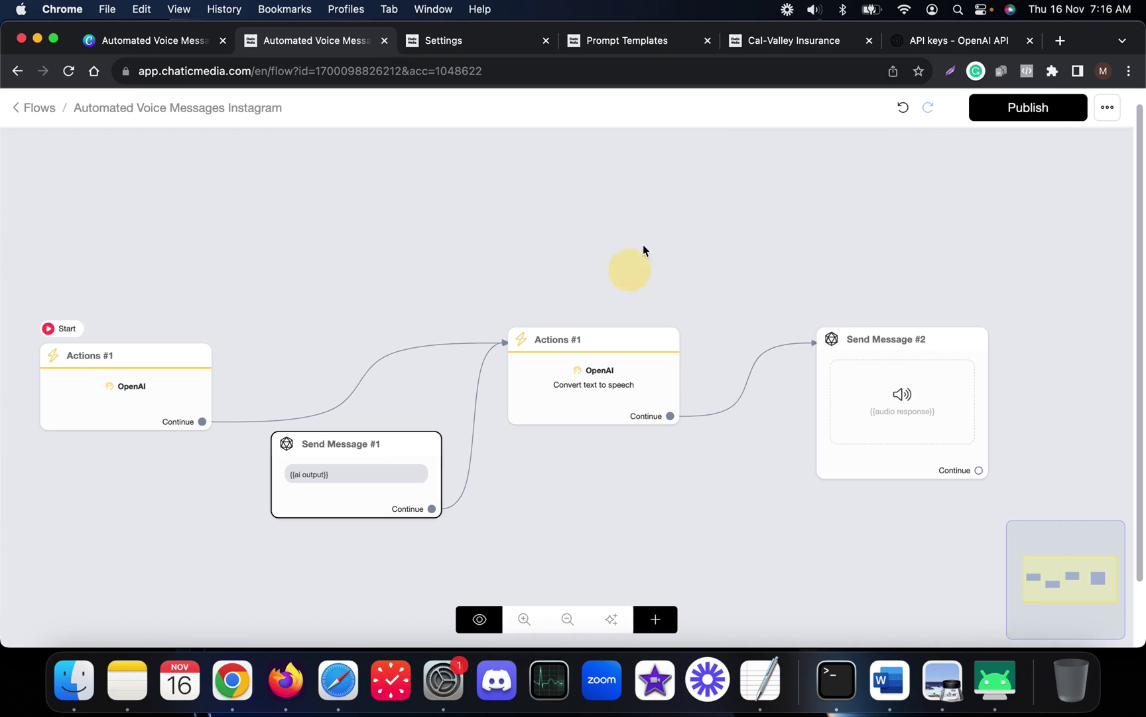
Scroll the Cal-Valley Insurance prompt down to the Orange County Office entry
click(796, 38)
scroll(535, 428, down, 6)
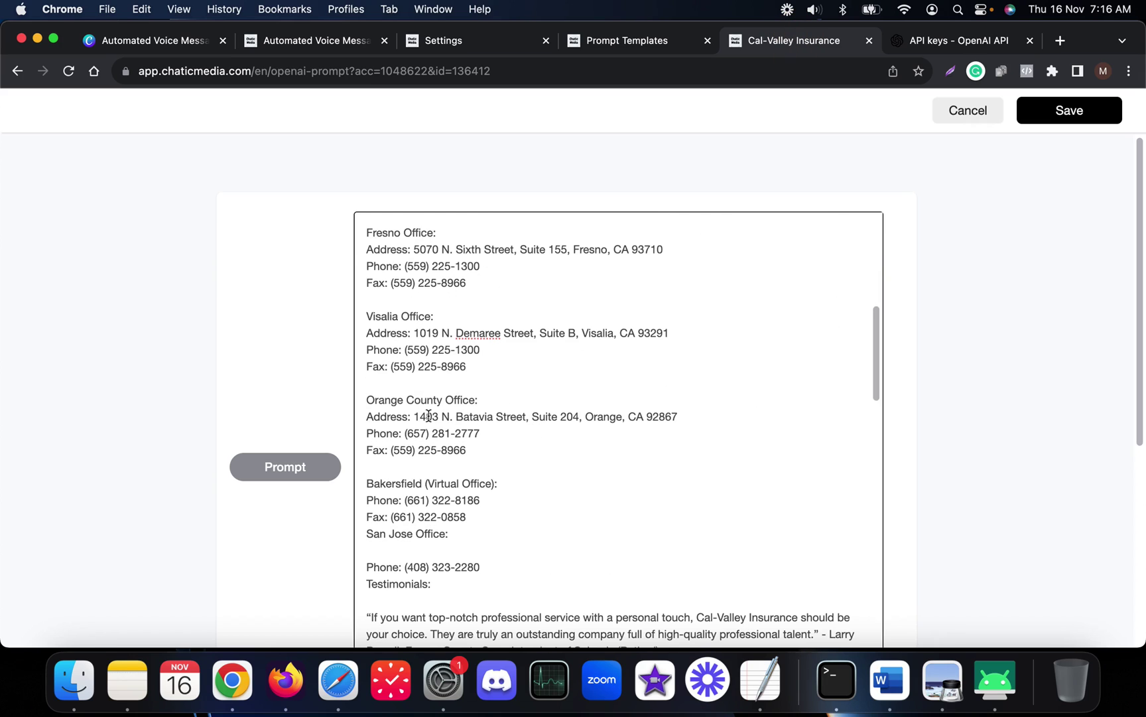
scroll(393, 420, down, 2)
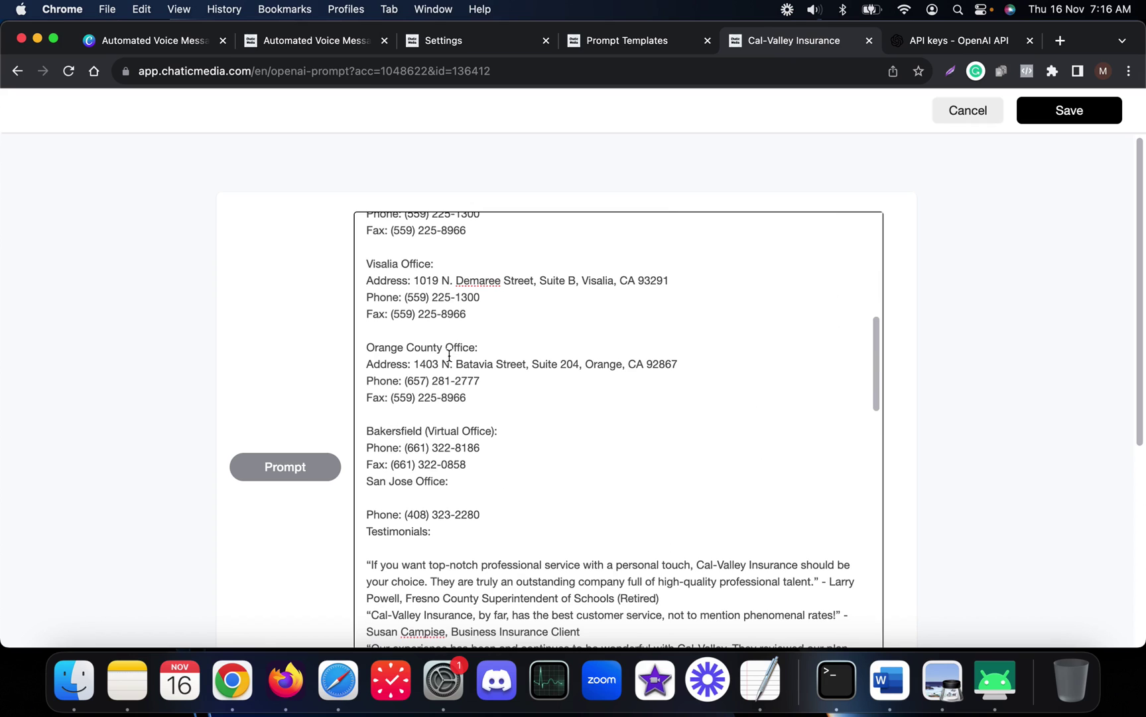
click(1000, 702)
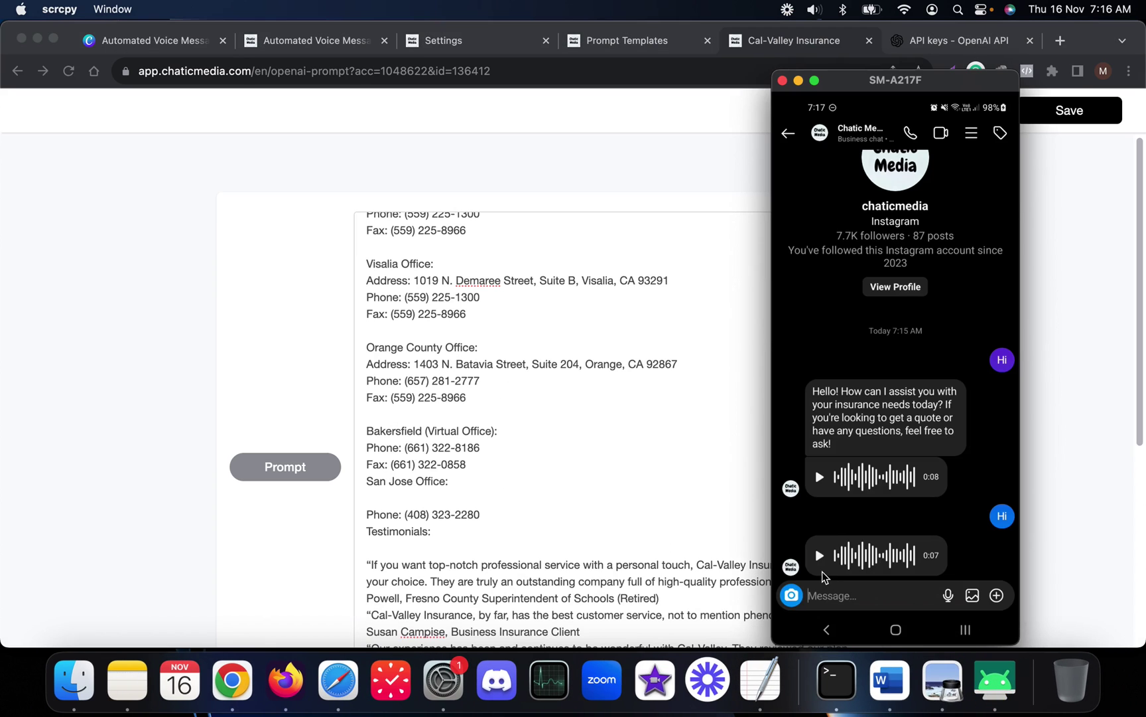
Send 'What is the phone of your orange county office?' in the mirrored Instagram chat
text(What is trhe)
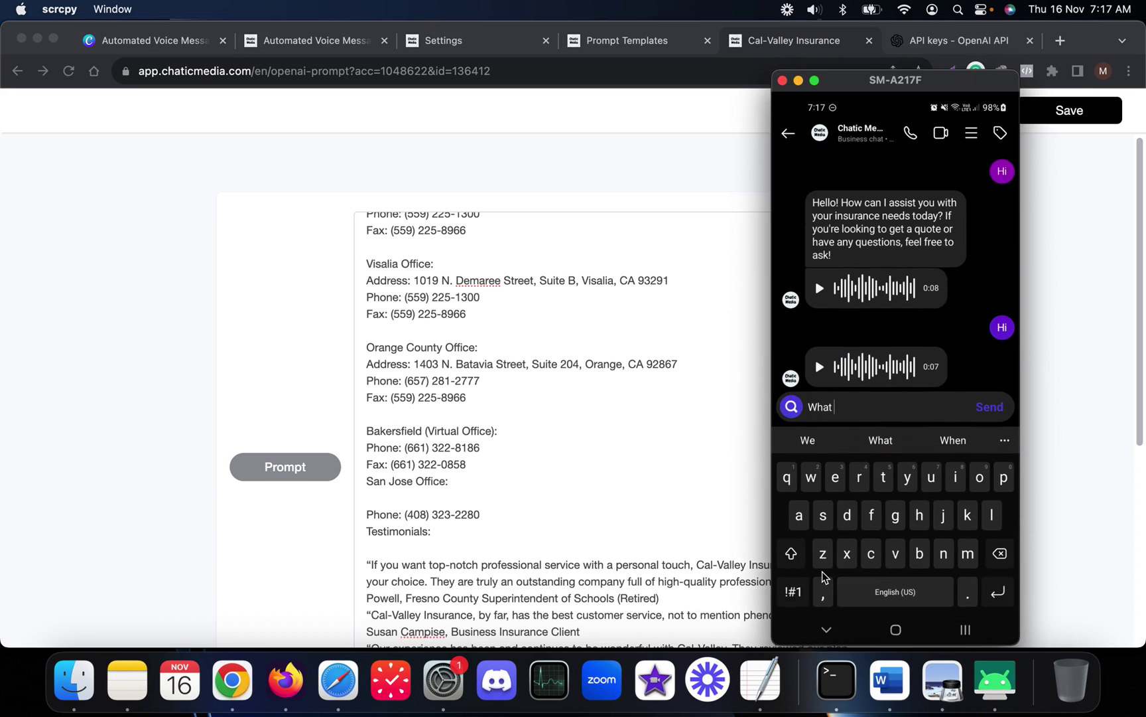
key(BackSpace)
key(BackSpace)
key(BackSpace)
text(he phone of yo)
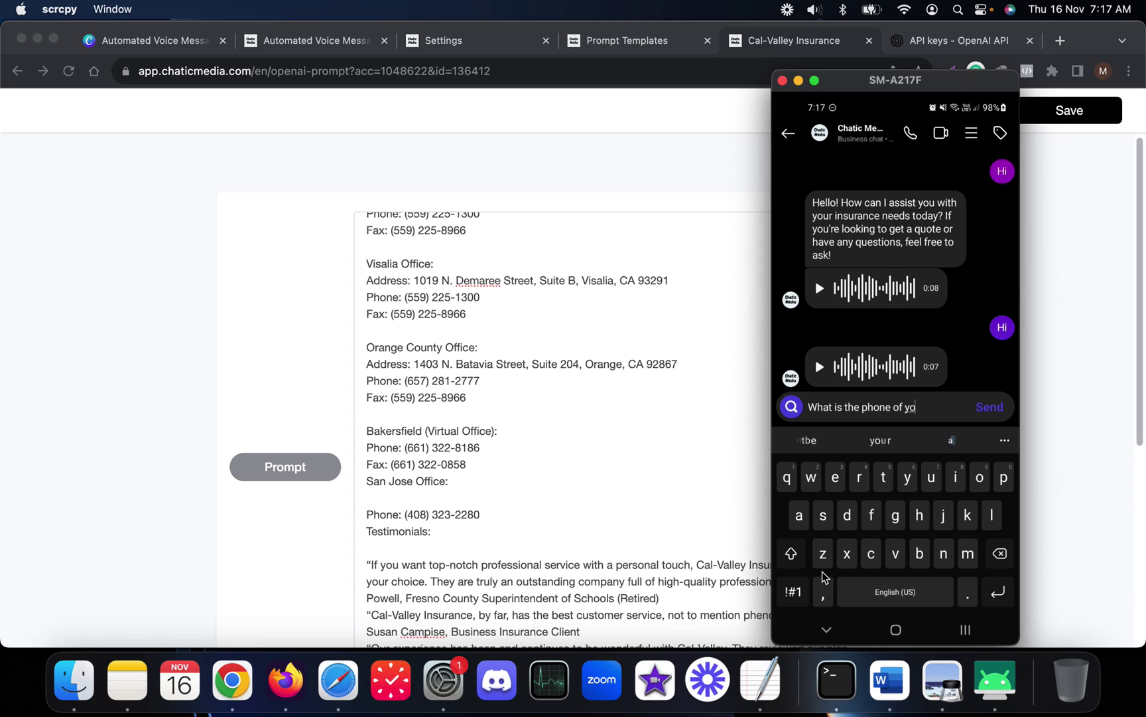
text(ur pr)
key(BackSpace)
key(BackSpace)
key(BackSpace)
text(ora)
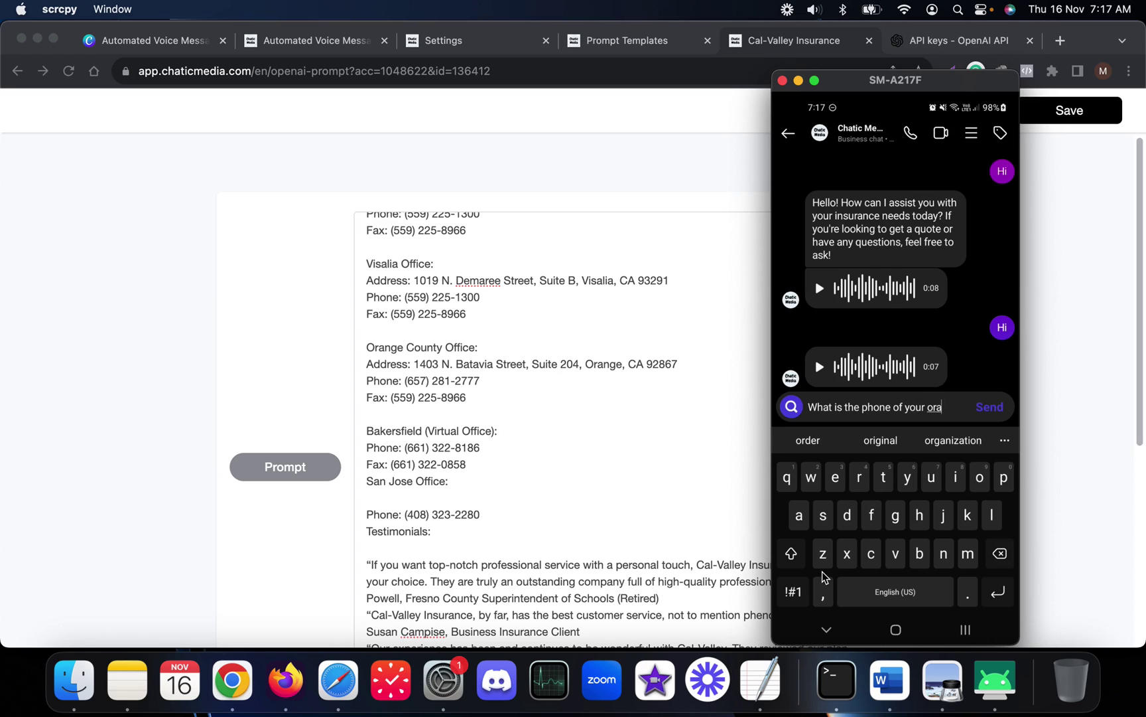
text(nge coun)
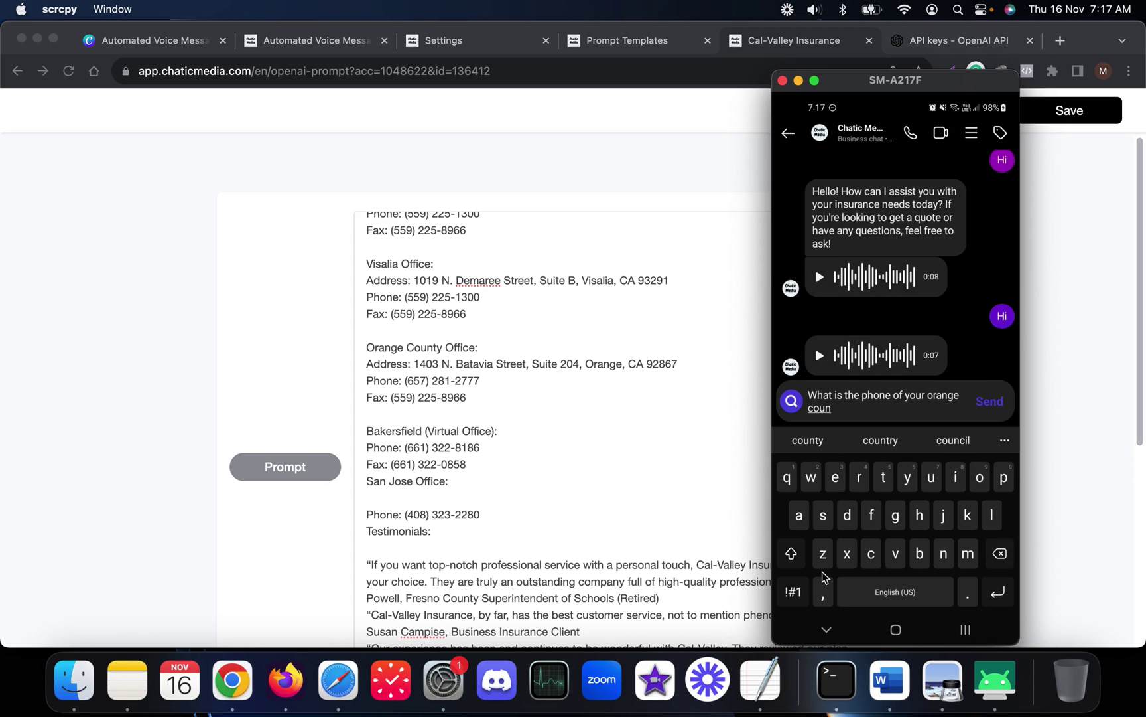
text(ty office?)
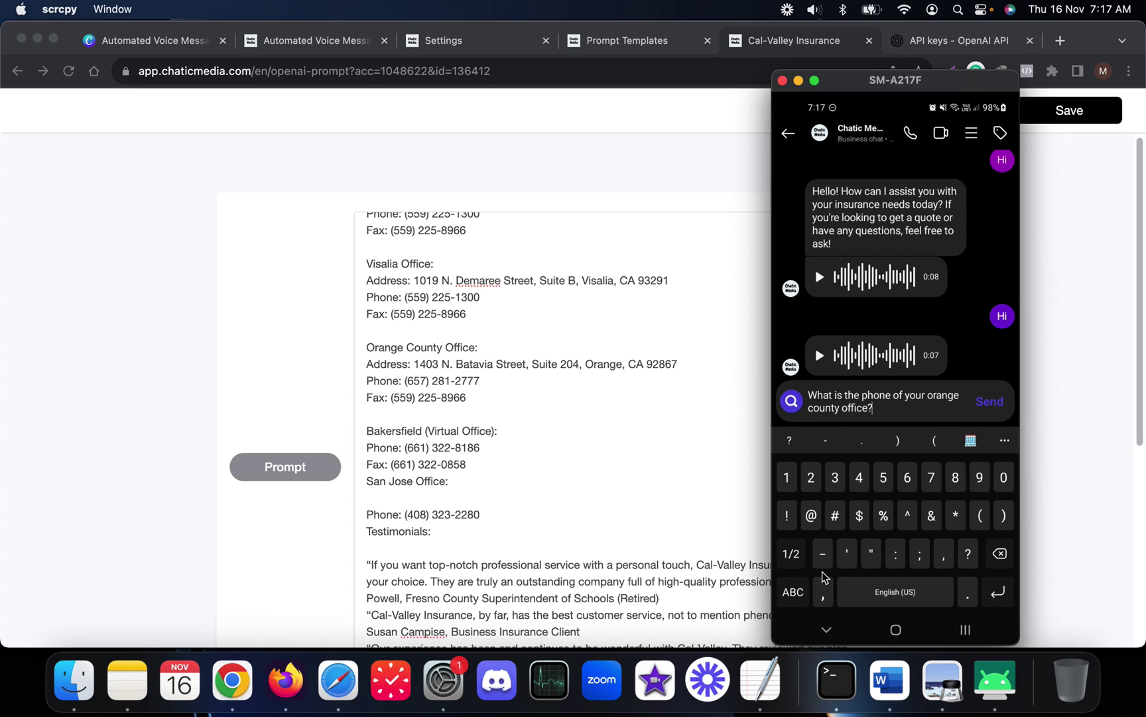
key(Return)
key(Escape)
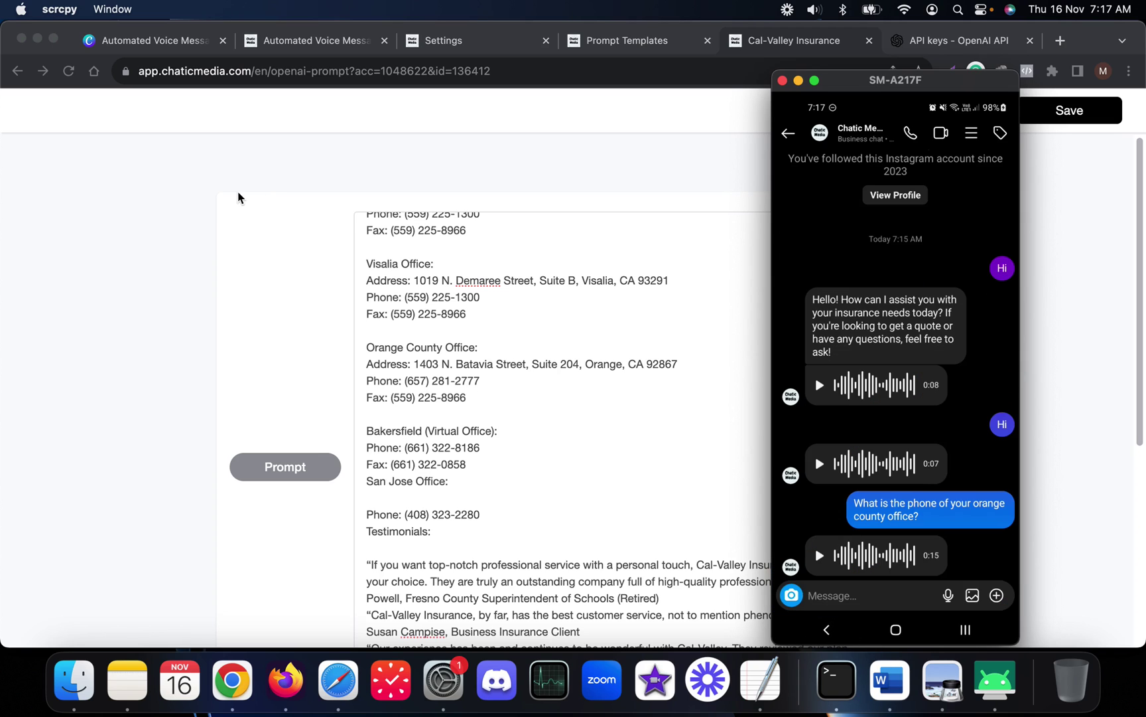
Inspect the OpenAI text-to-speech action's Input Text setting and cancel without changes
click(171, 41)
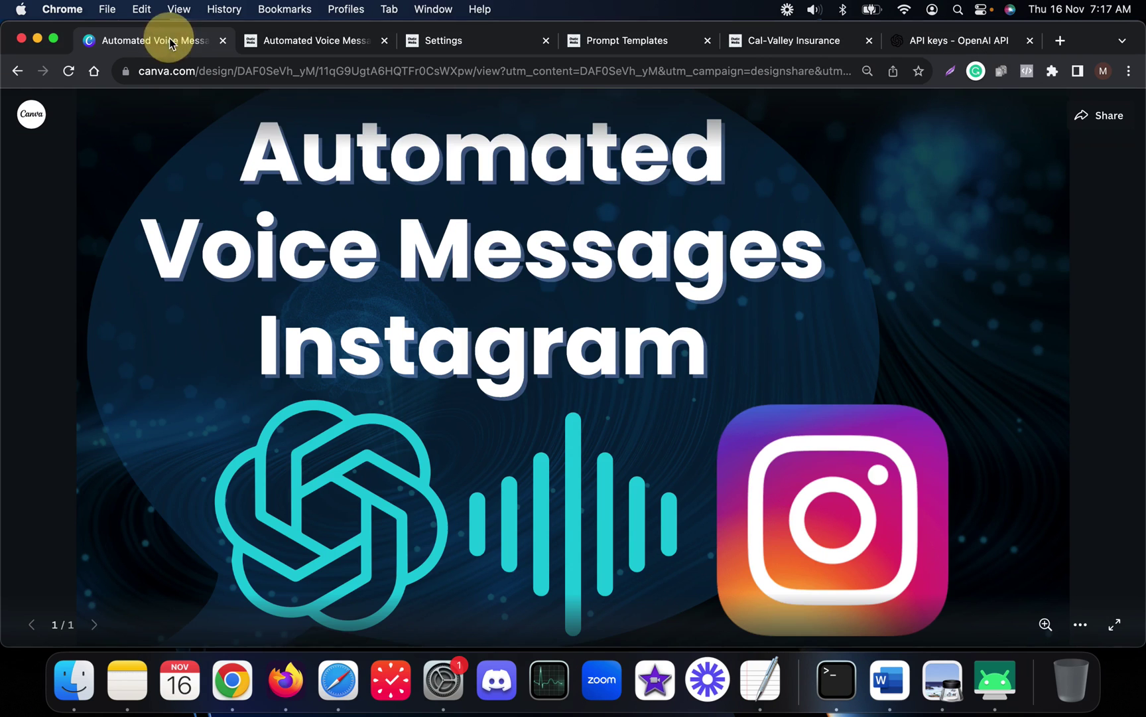
click(299, 43)
mouse_move(625, 419)
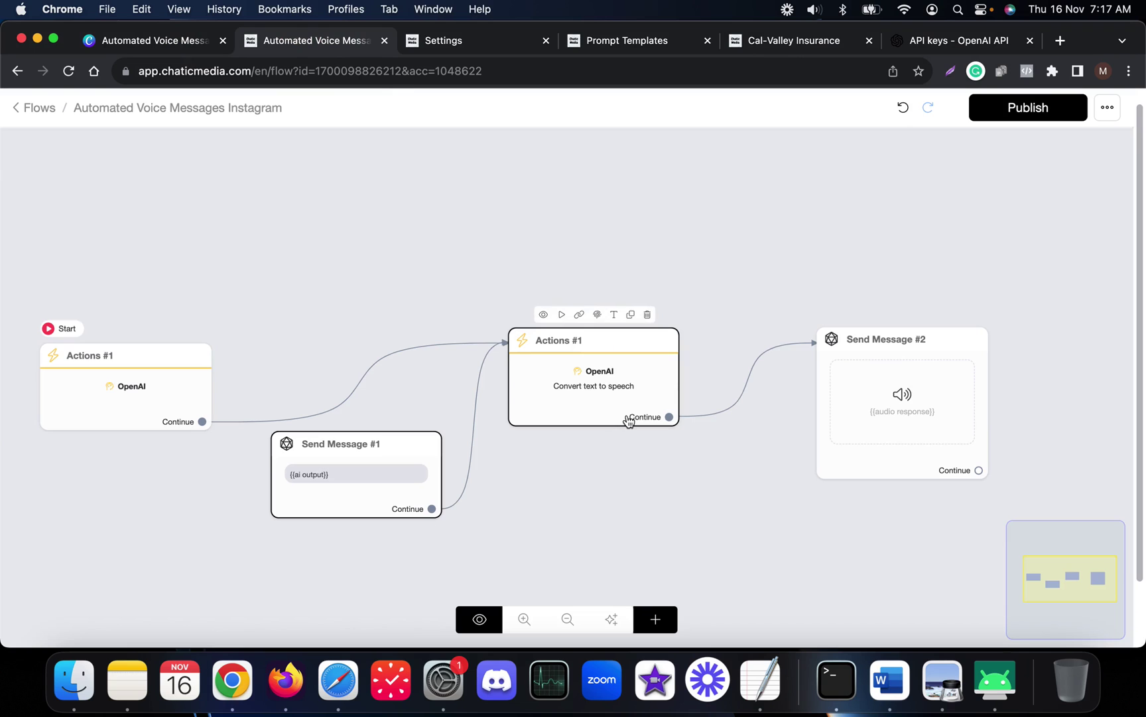
click(614, 393)
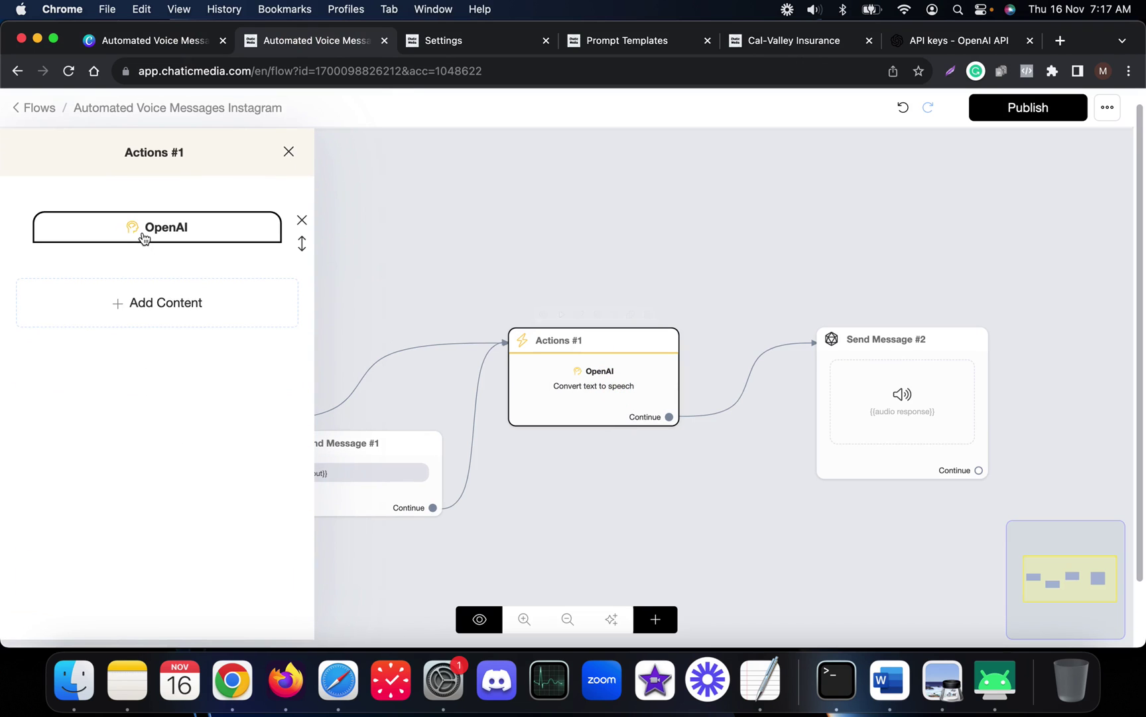
click(143, 235)
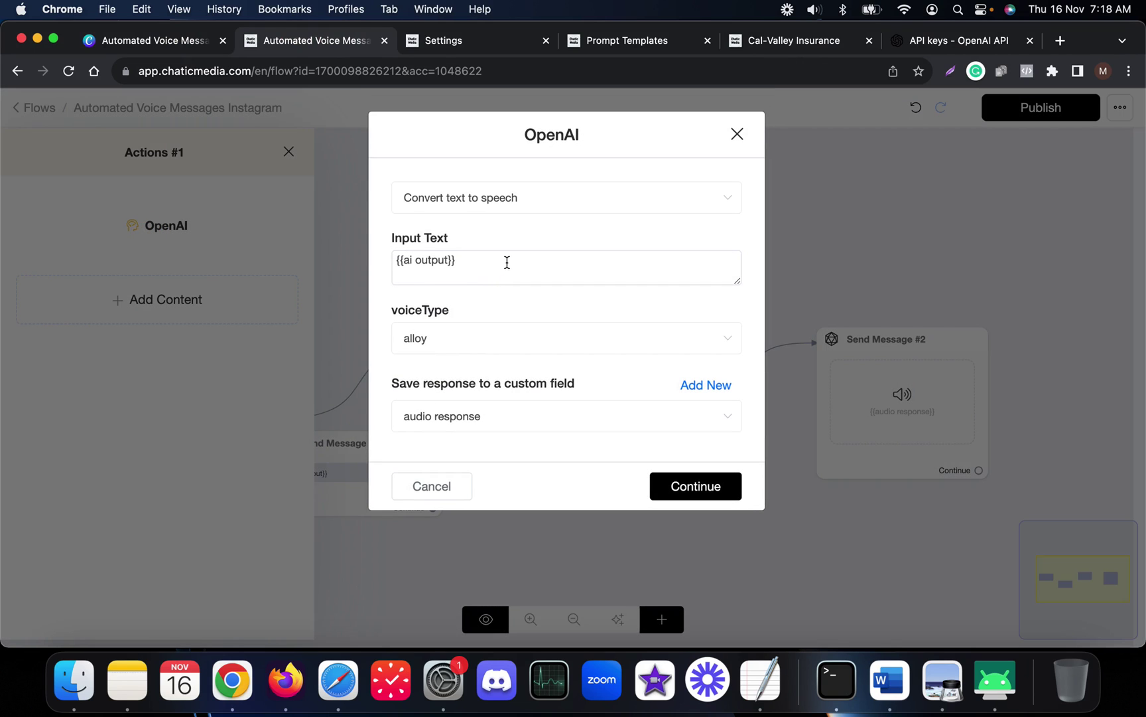
drag(507, 263, 396, 259)
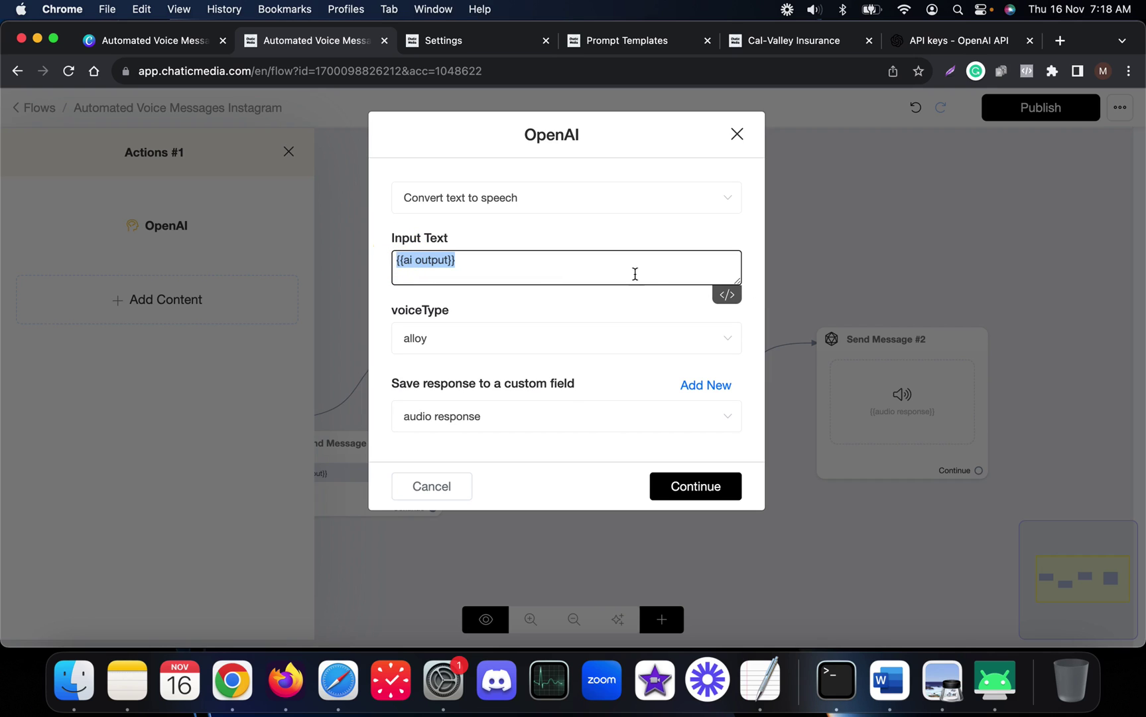
click(431, 486)
click(633, 516)
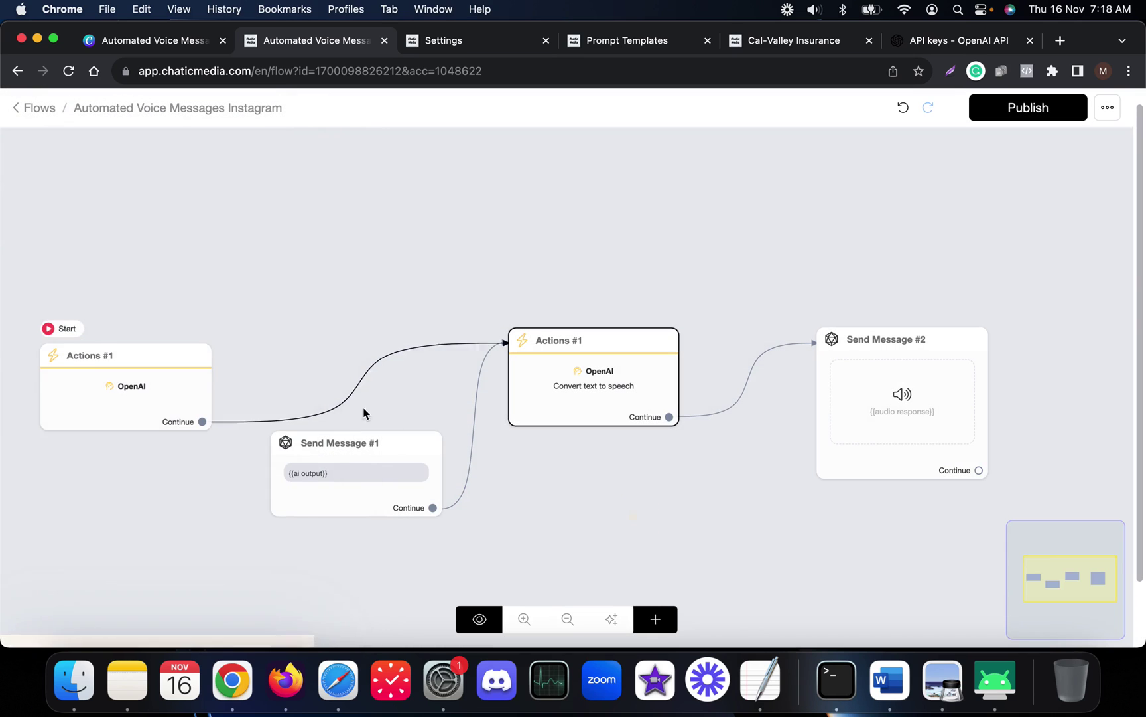
Review the first OpenAI action's text generation settings and close them unchanged
click(141, 380)
click(163, 226)
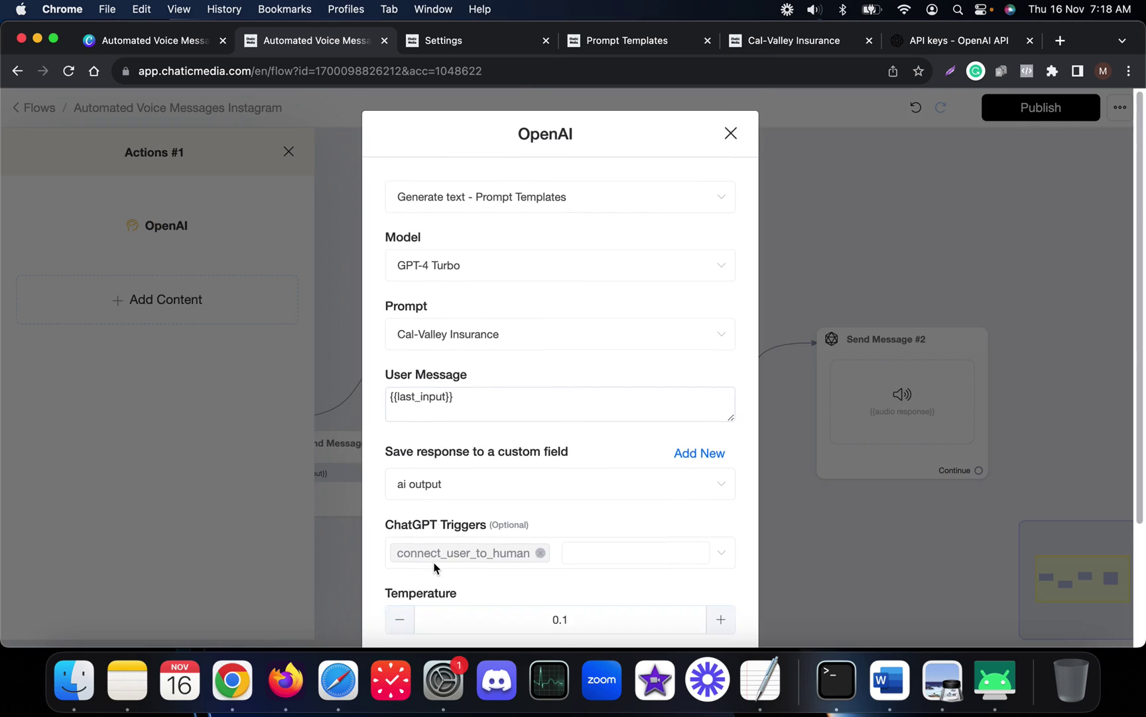
scroll(436, 567, down, 3)
click(419, 601)
click(693, 491)
Recheck the text-to-speech Input Text, cancel, and return to the Canva title slide
click(642, 394)
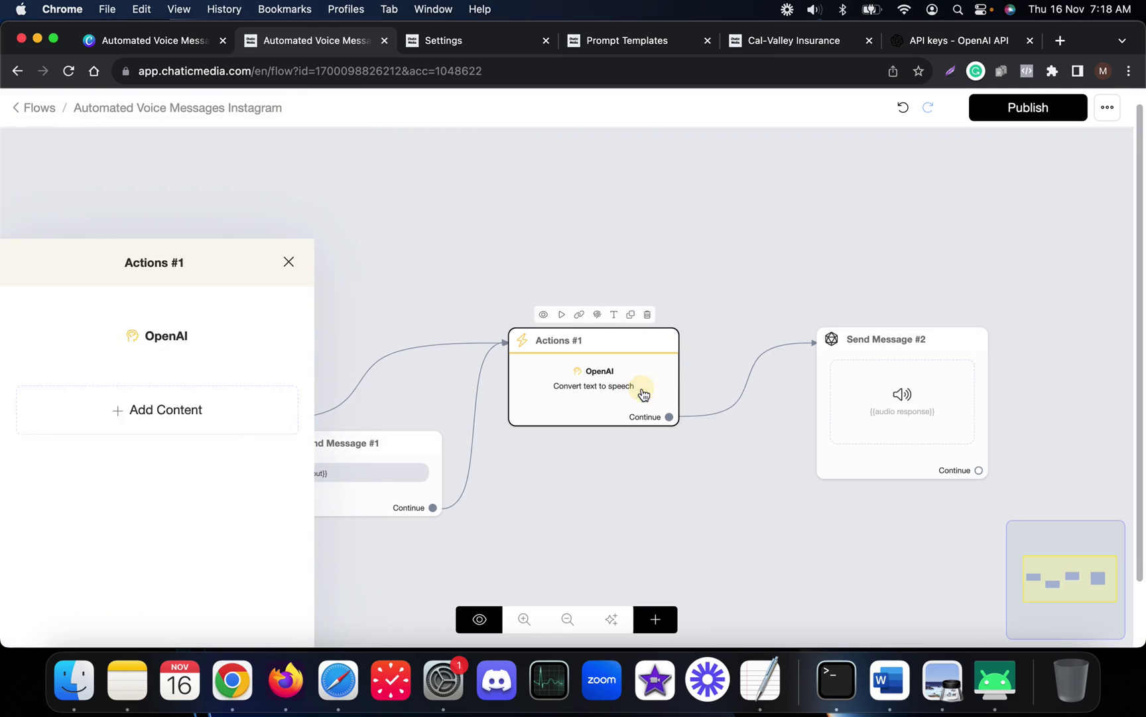
click(171, 225)
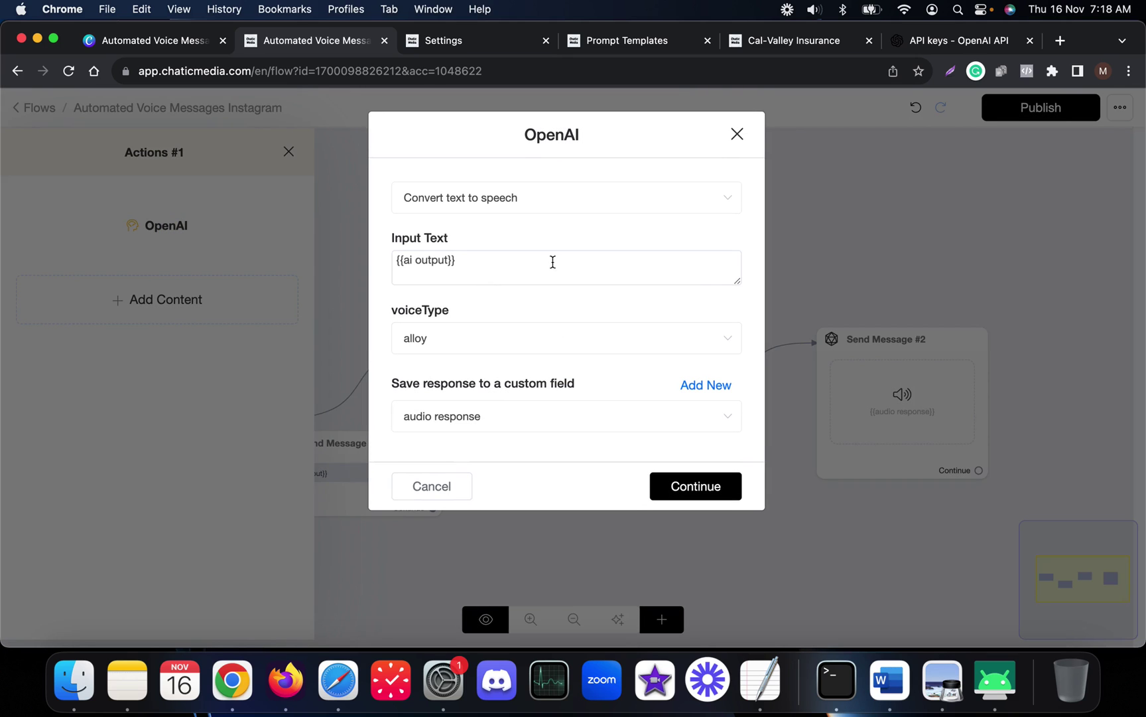
drag(552, 263, 338, 255)
click(432, 488)
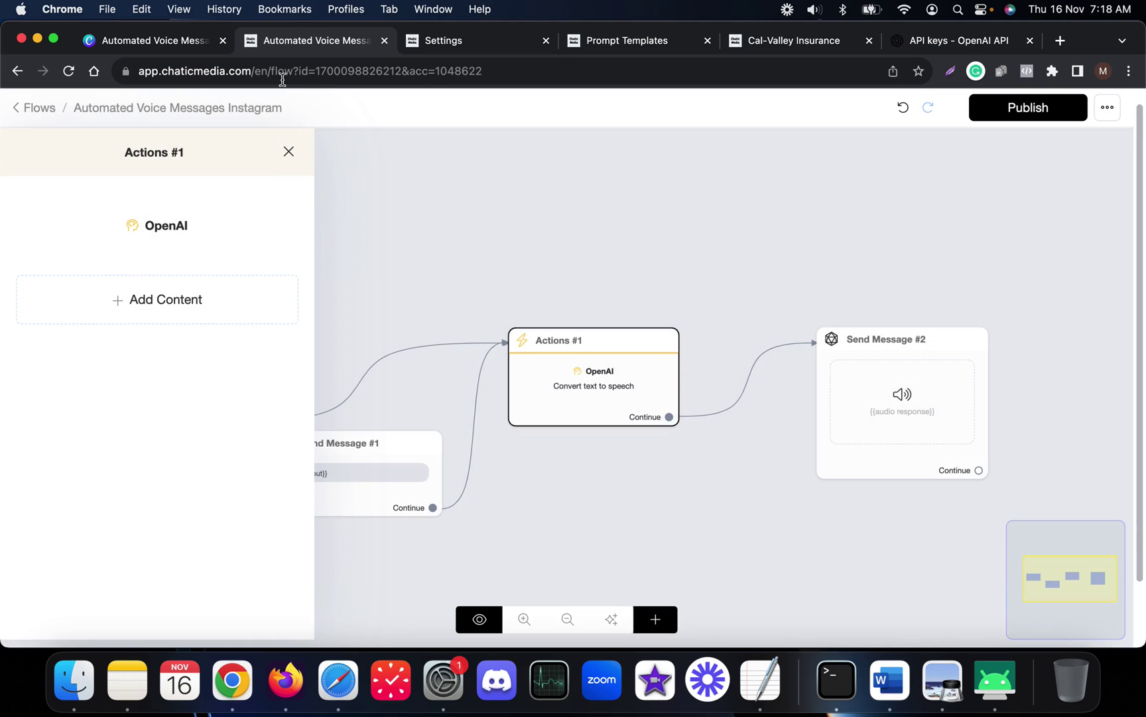
click(175, 44)
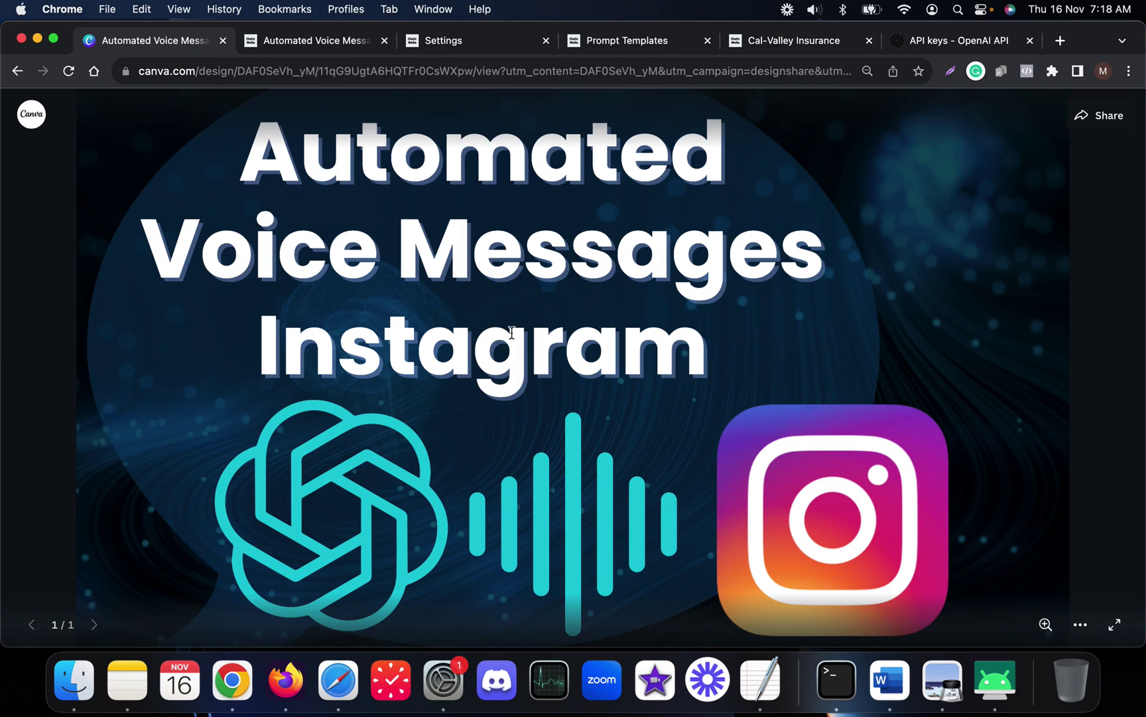